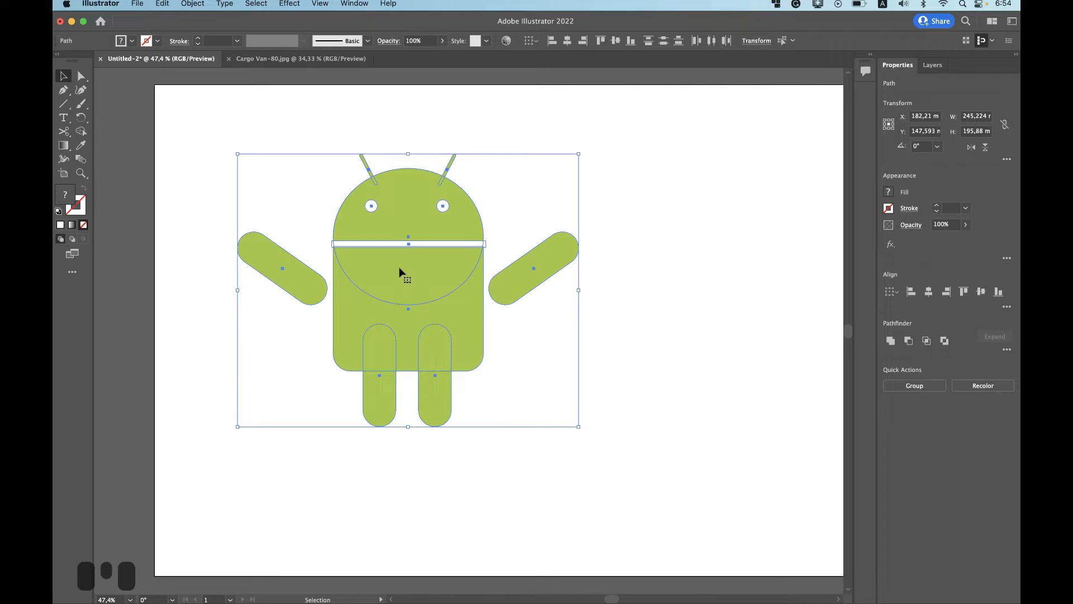
# - Switch to the Cargo Van-80.jpg document
pyautogui.click(276, 60)
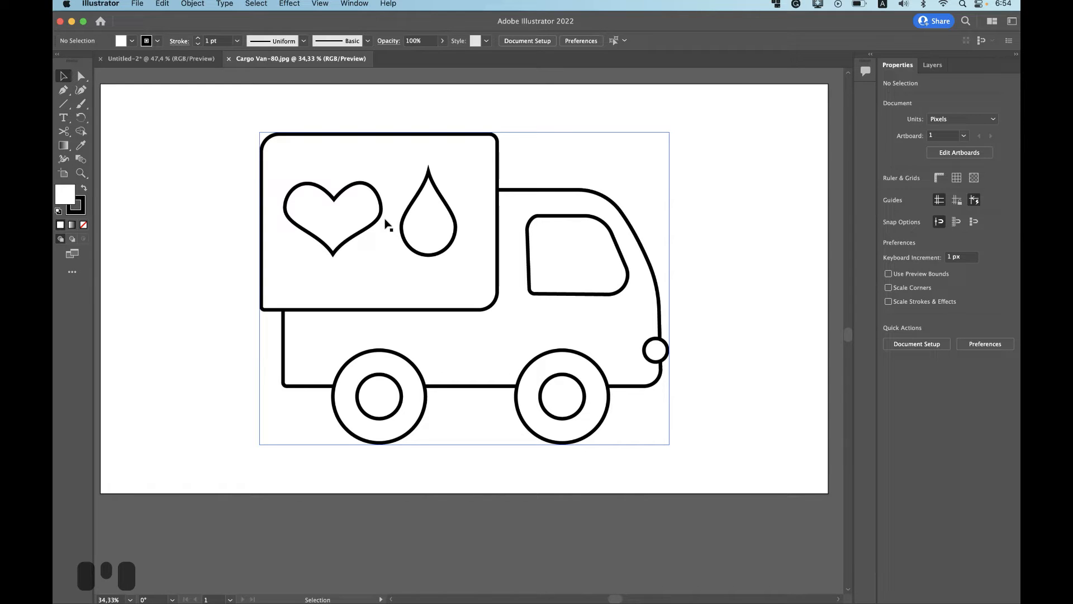
pyautogui.hotkey('shift', 'ctrl')
pyautogui.hotkey('ctrl', 'shift')
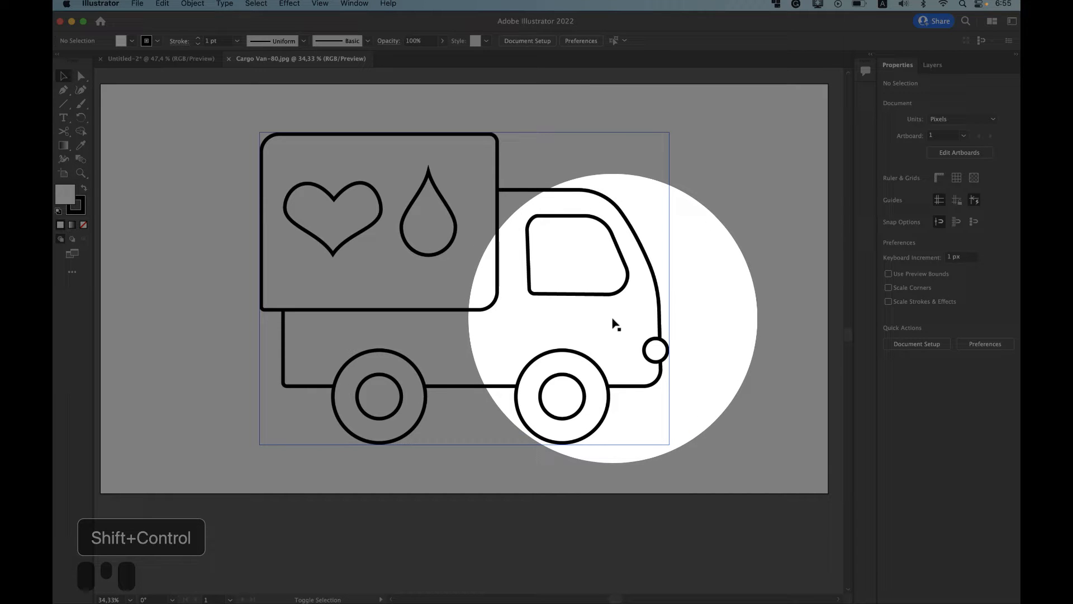
pyautogui.hotkey('ctrl', 'shift')
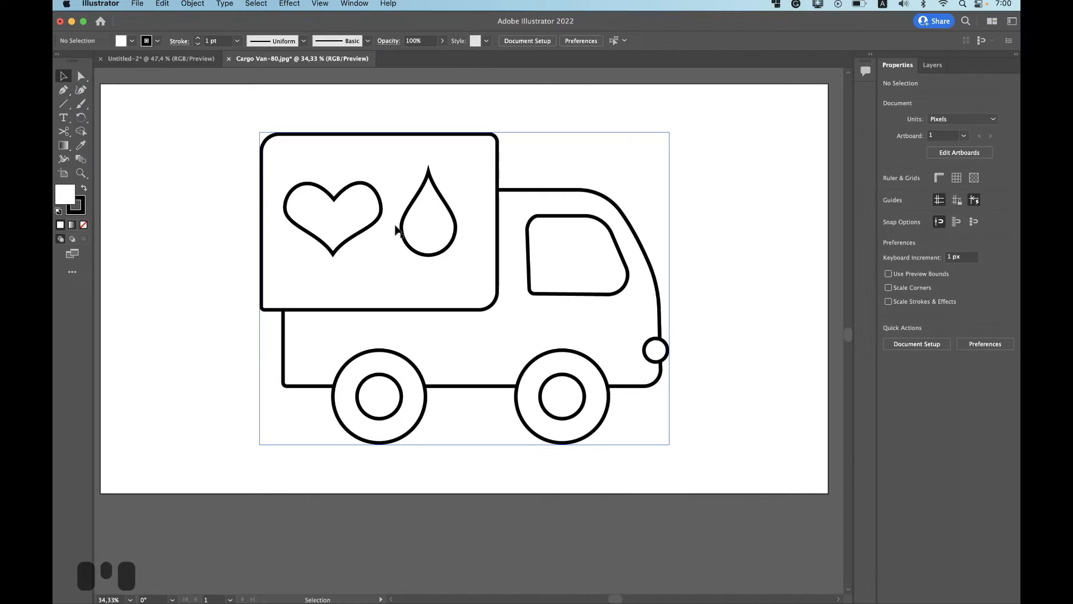
# - Reduce the van image's opacity to 49% and lock the layer that contains it
pyautogui.click(933, 64)
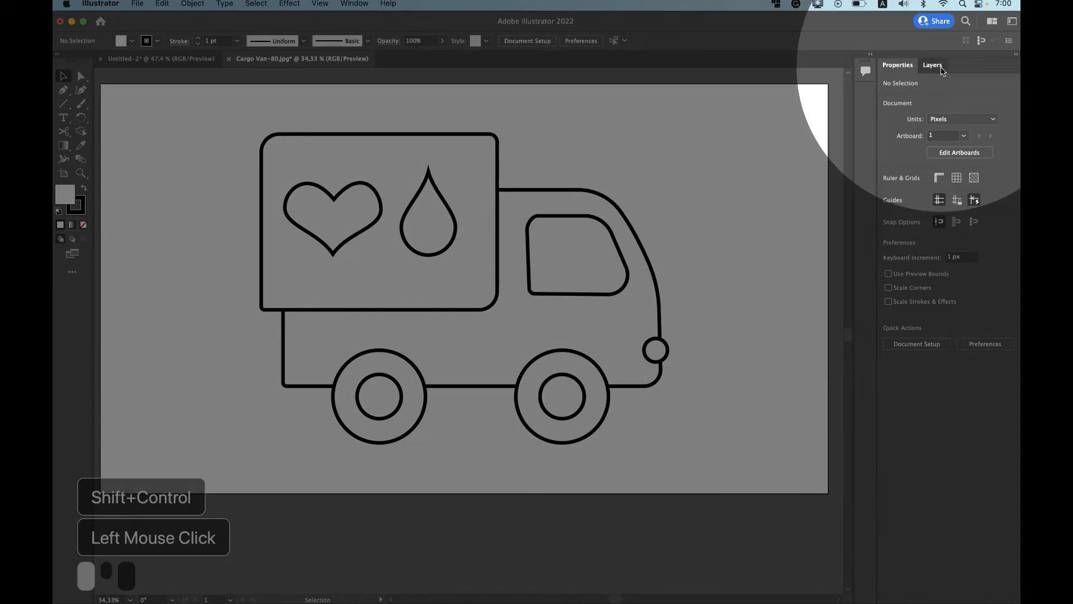
pyautogui.click(1004, 95)
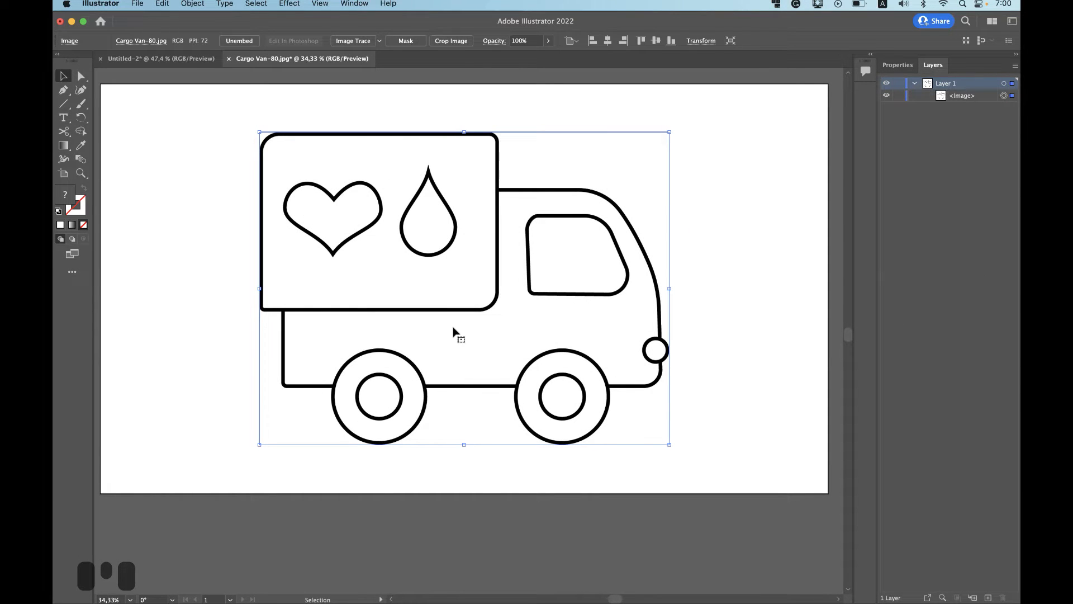
pyautogui.click(548, 41)
pyautogui.moveTo(537, 55); pyautogui.dragTo(524, 56)
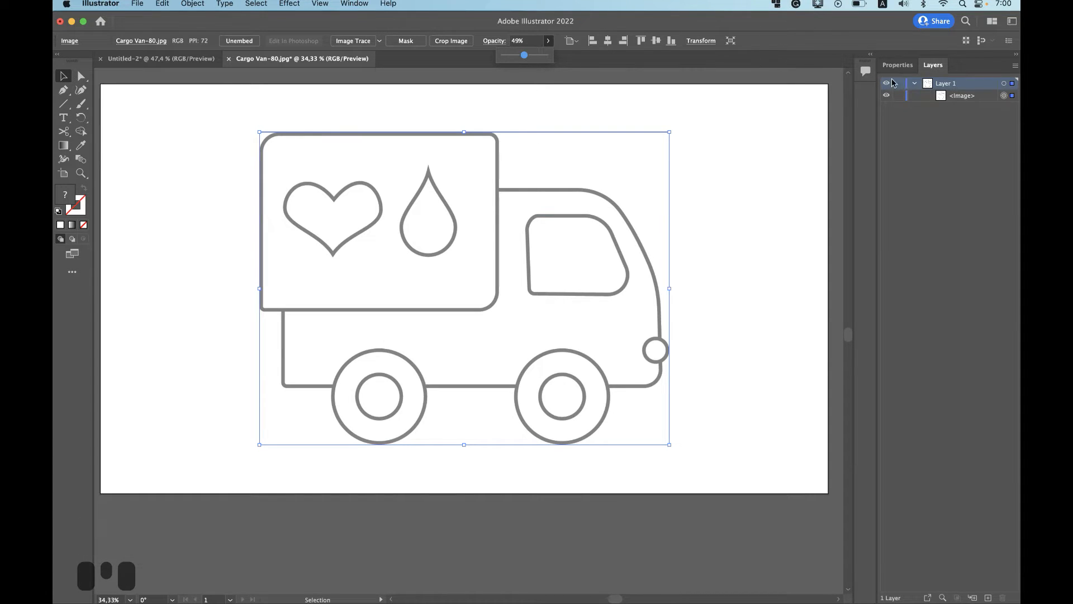
pyautogui.hotkey('shift', 'ctrl')
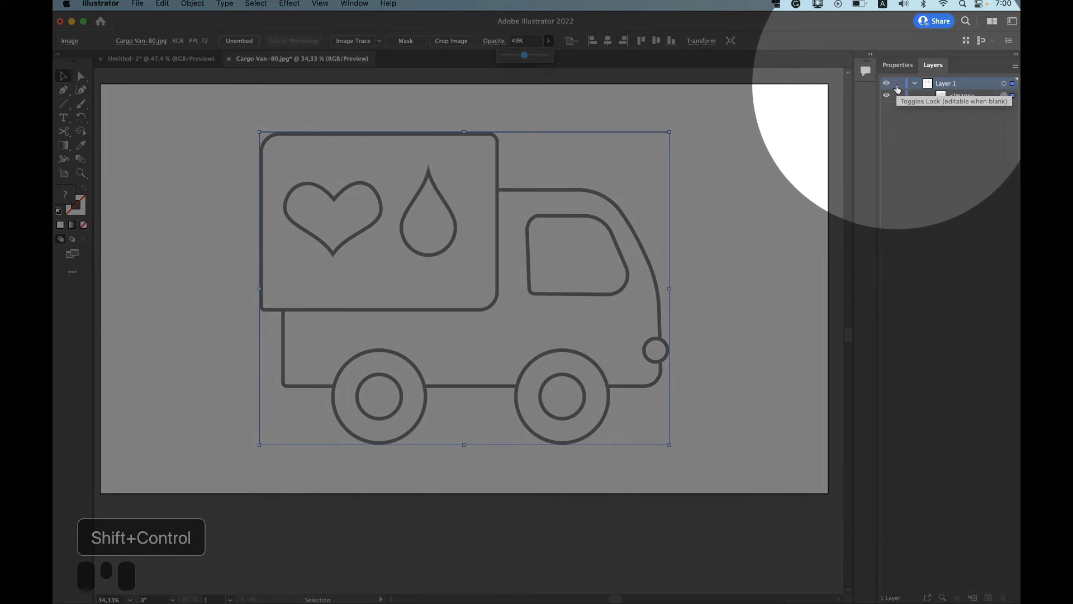
pyautogui.click(897, 88)
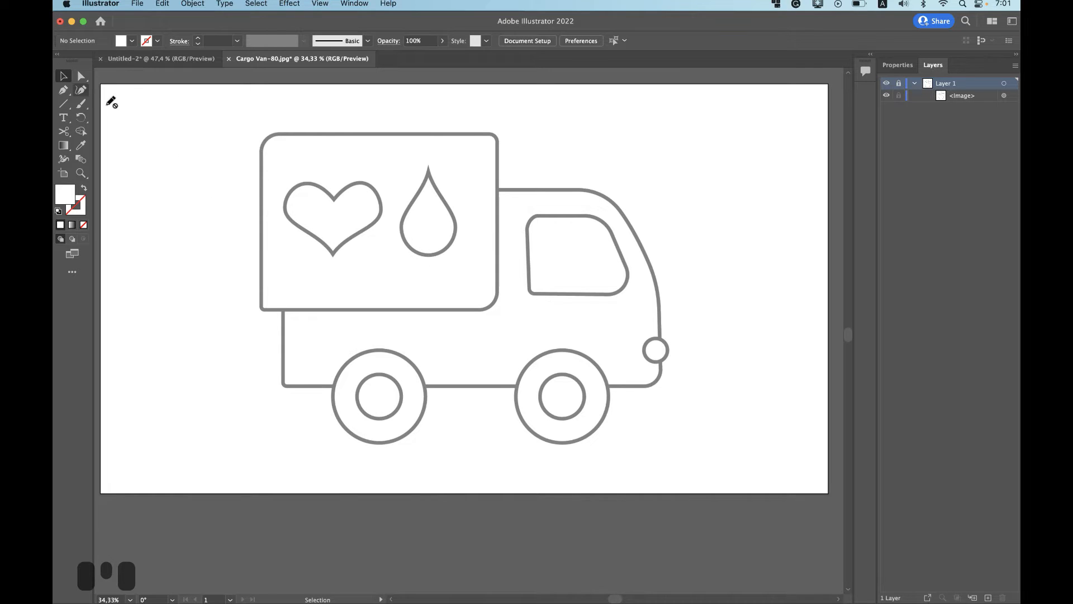
pyautogui.click(430, 192)
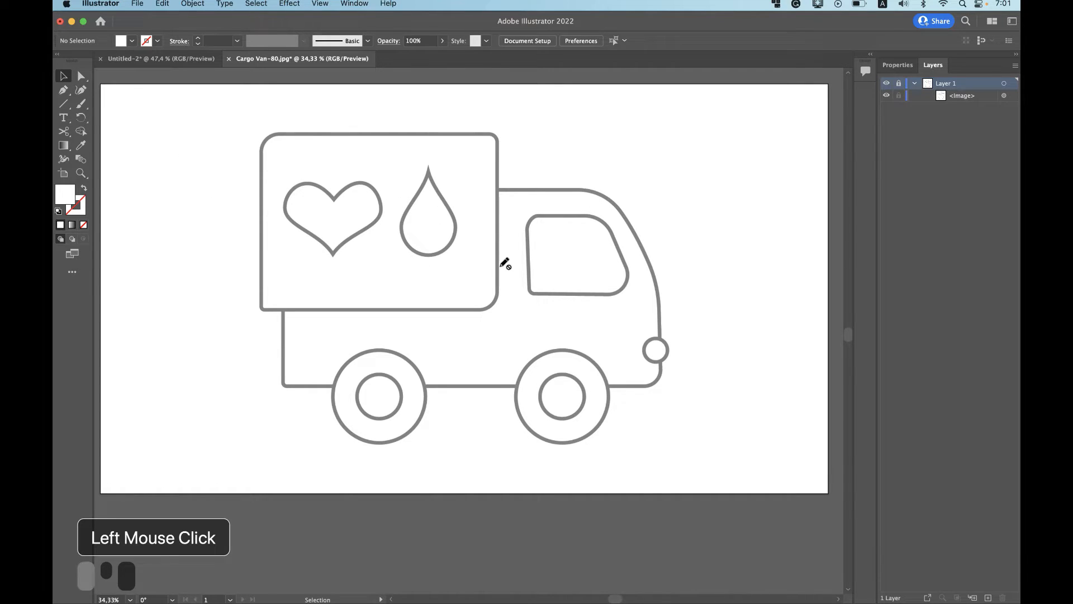
pyautogui.click(503, 264)
pyautogui.click(63, 117)
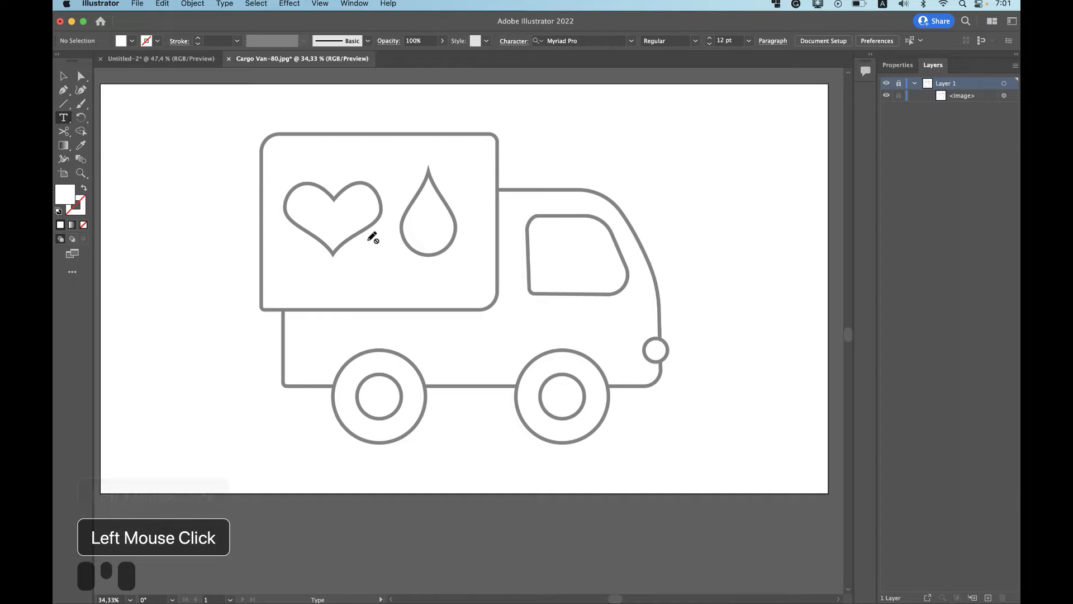
pyautogui.click(591, 359)
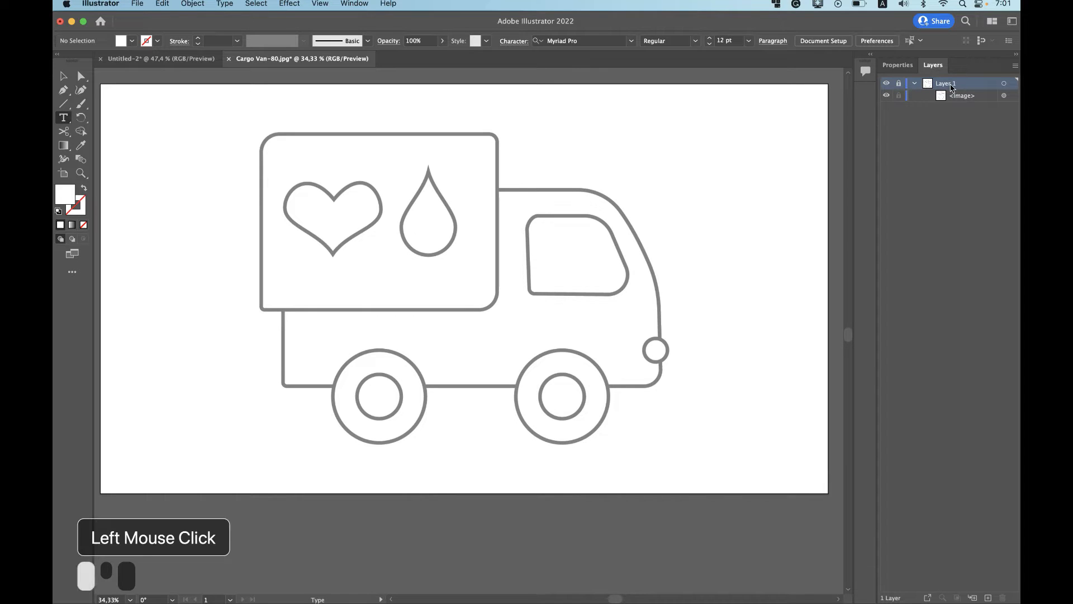
# - Rename the locked image layer as Background and create a new layer above it
pyautogui.doubleClick(955, 84)
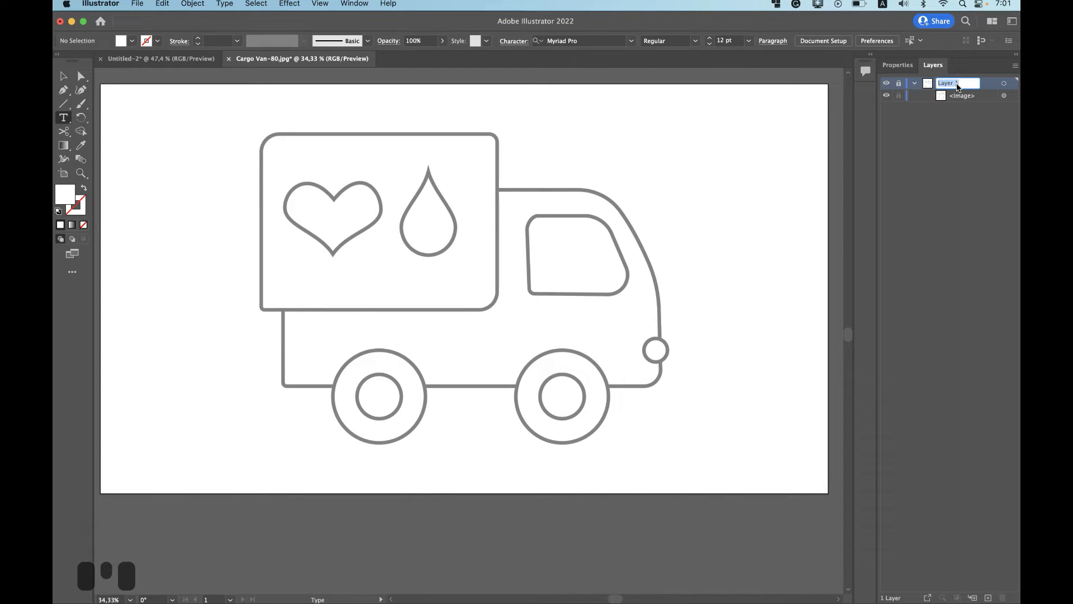
pyautogui.write('Background')
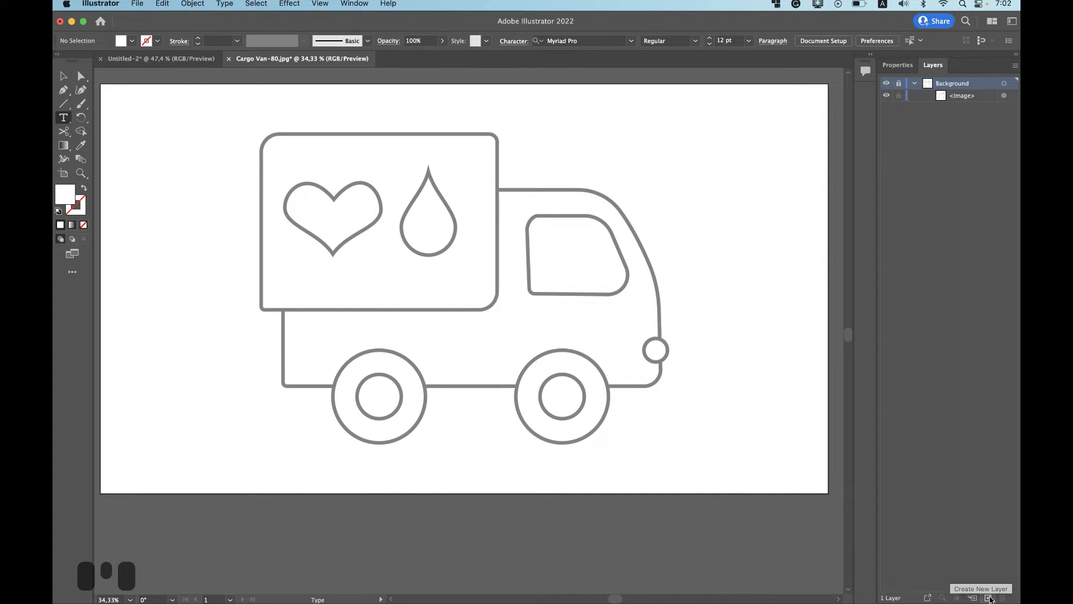
pyautogui.click(988, 598)
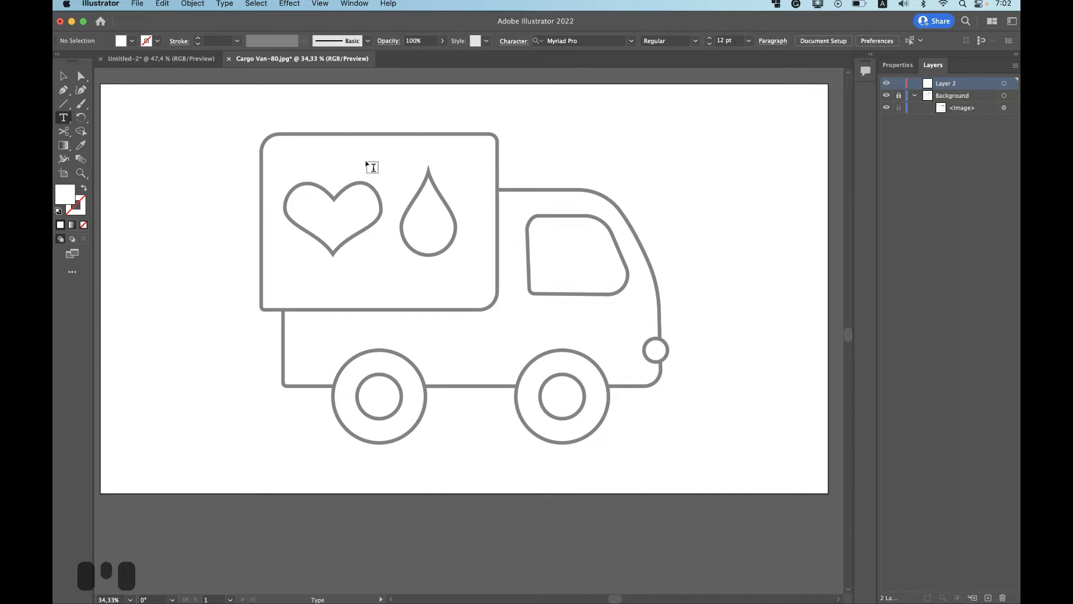
# - Draw a circle about 125 px in diameter over the rear wheel's inner ring with the Ellipse tool
pyautogui.hotkey('shift', 'ctrl')
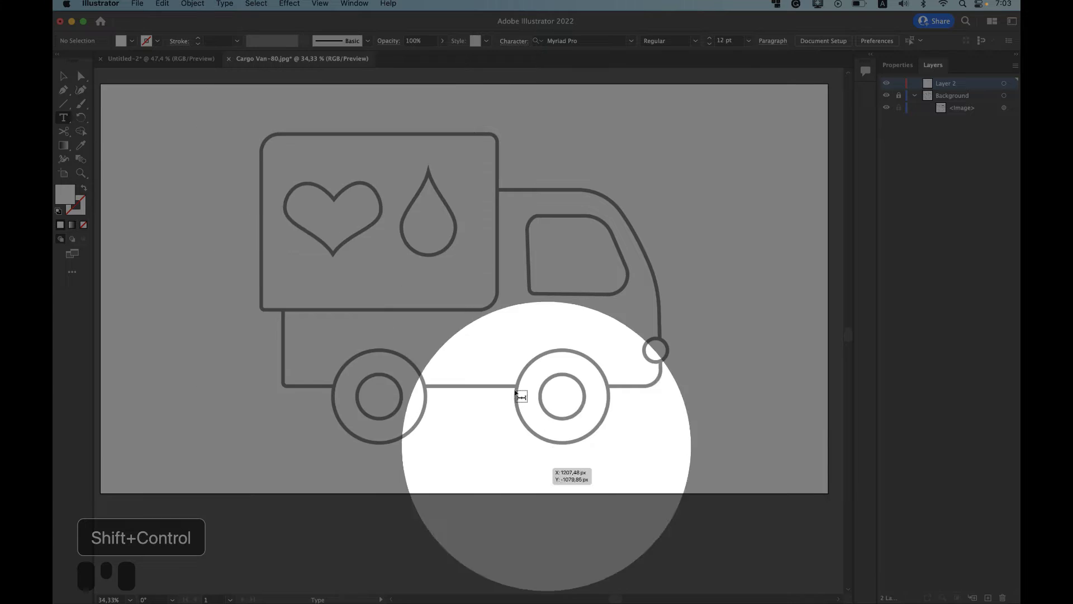
pyautogui.press('\\')
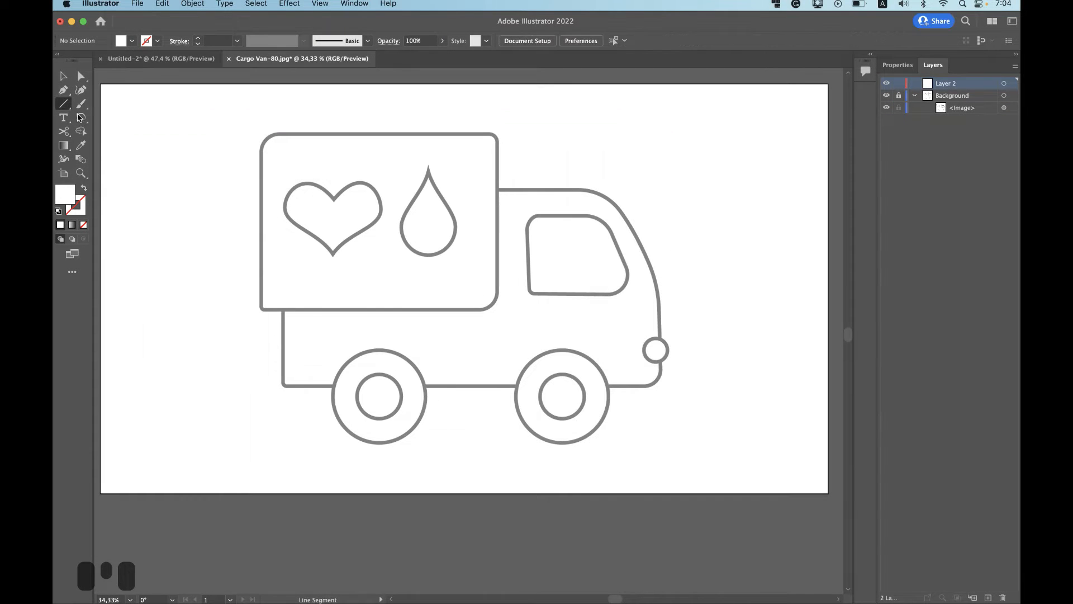
pyautogui.moveTo(62, 107); pyautogui.dragTo(128, 120)
pyautogui.moveTo(379, 397); pyautogui.dragTo(401, 416)
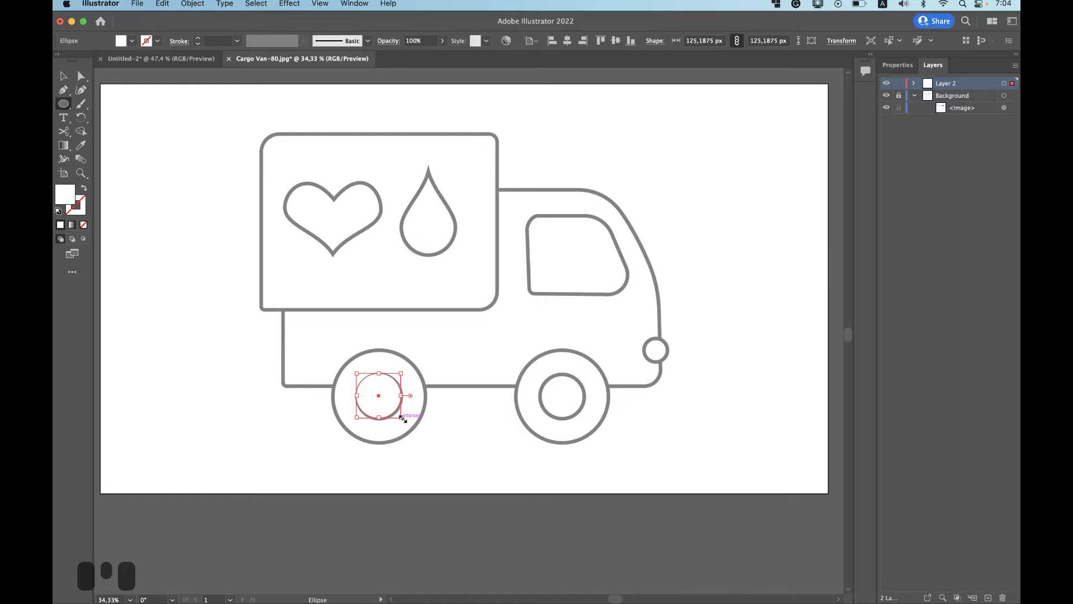
# - Give the new circle a 2 pt black stroke and no fill, and deselect it
pyautogui.doubleClick(199, 41)
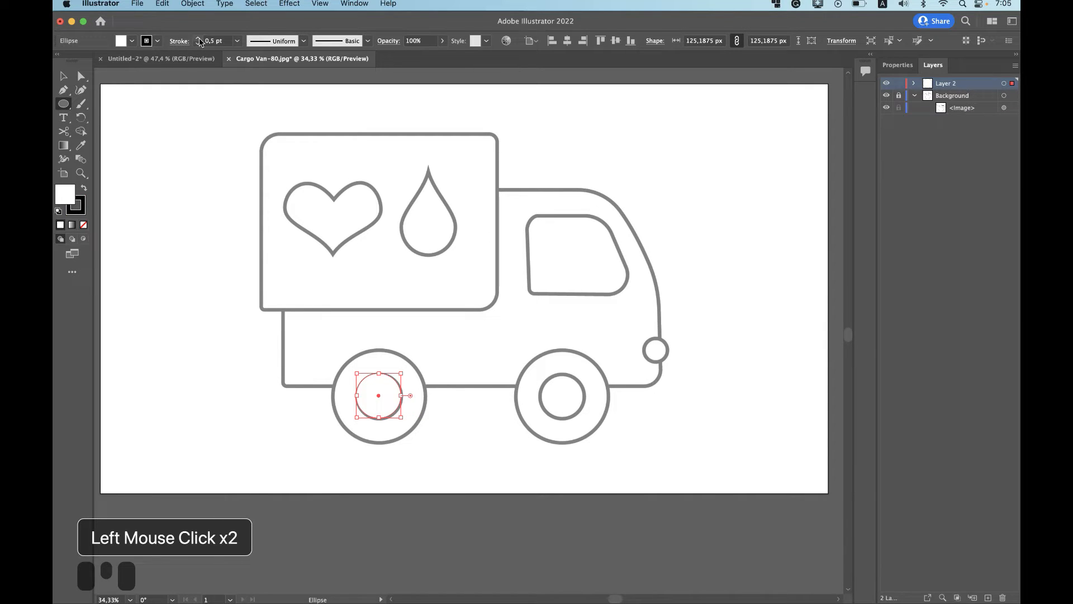
pyautogui.click(199, 41)
pyautogui.click(199, 42)
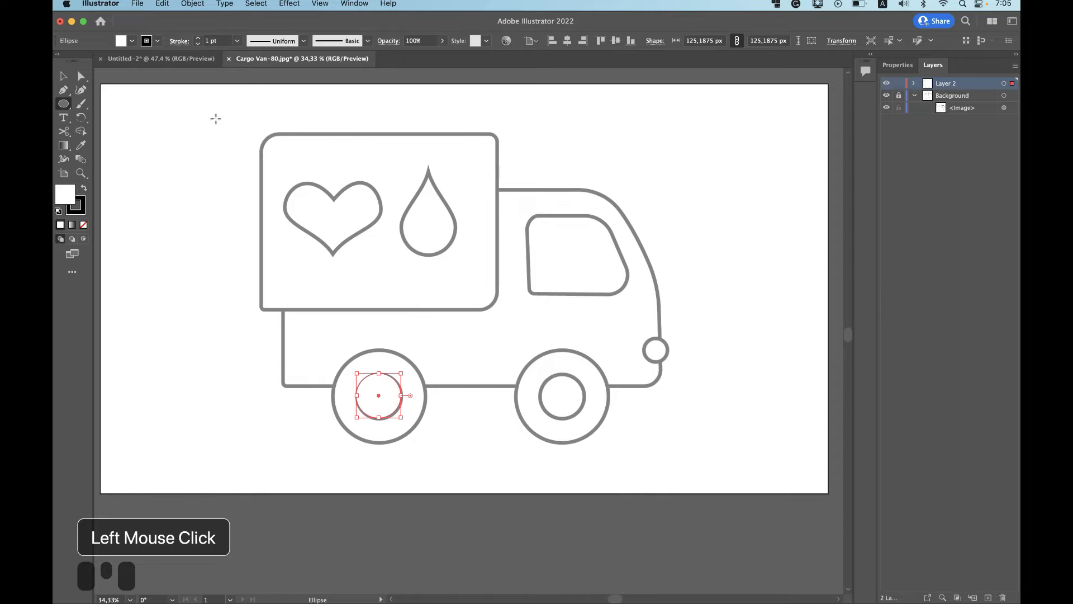
pyautogui.click(198, 38)
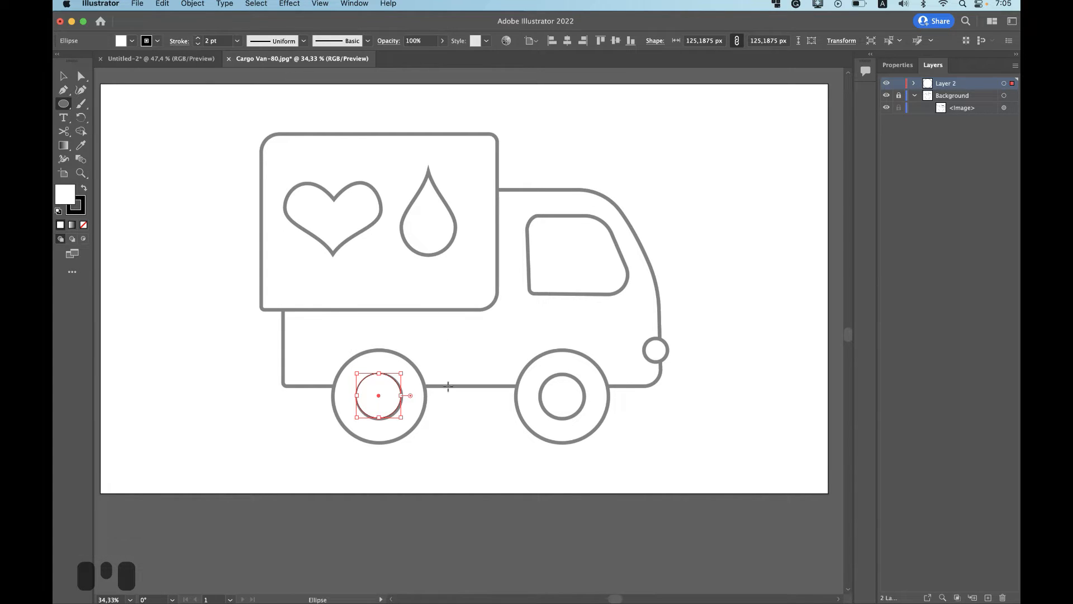
pyautogui.click(130, 42)
pyautogui.click(131, 43)
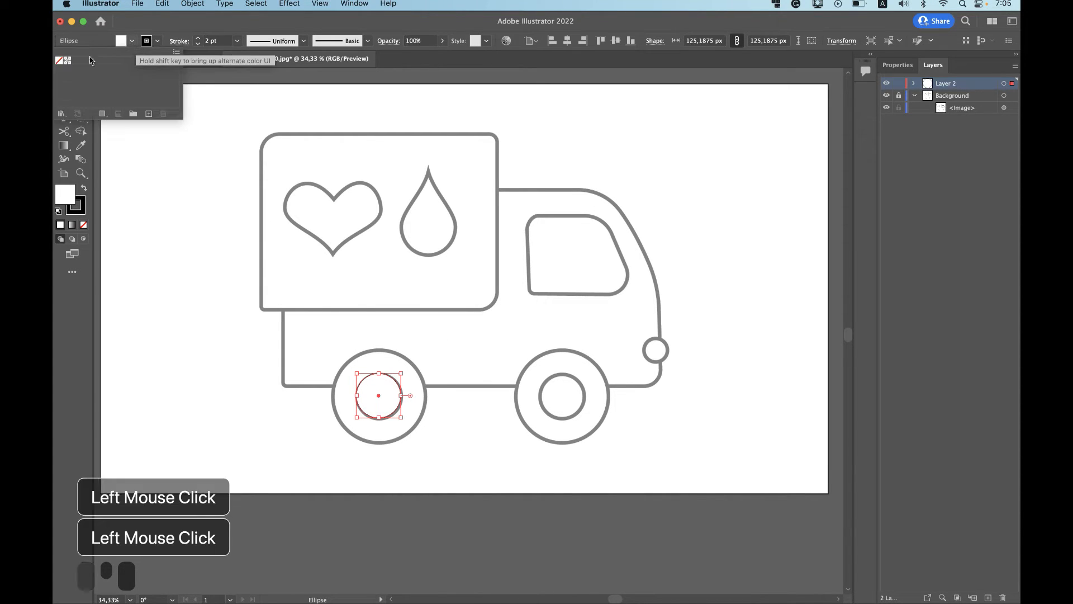
pyautogui.click(62, 61)
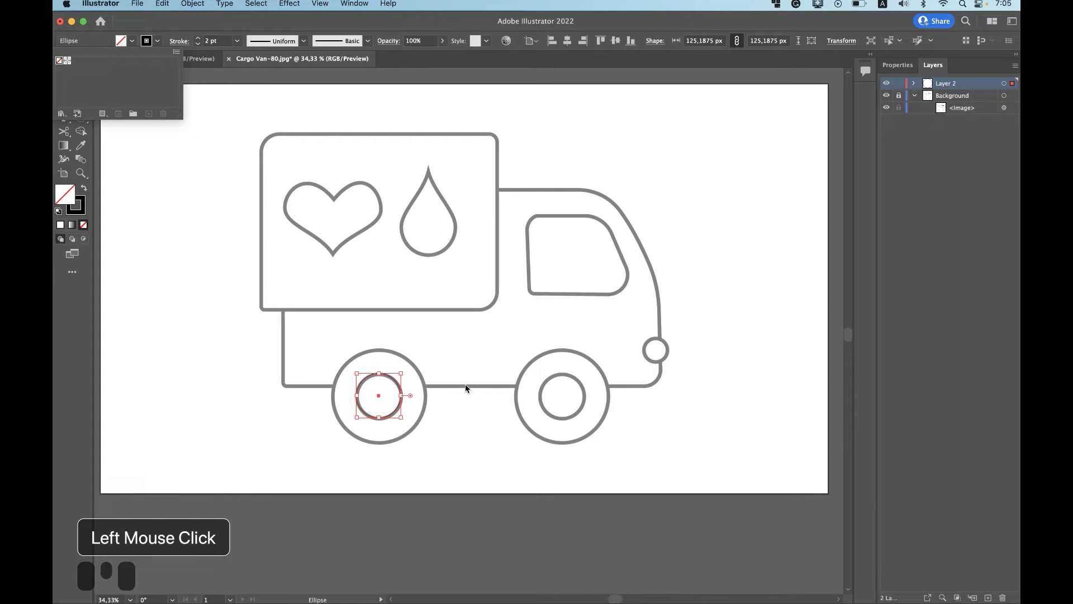
pyautogui.click(203, 356)
pyautogui.click(63, 75)
pyautogui.press('v')
pyautogui.click(431, 328)
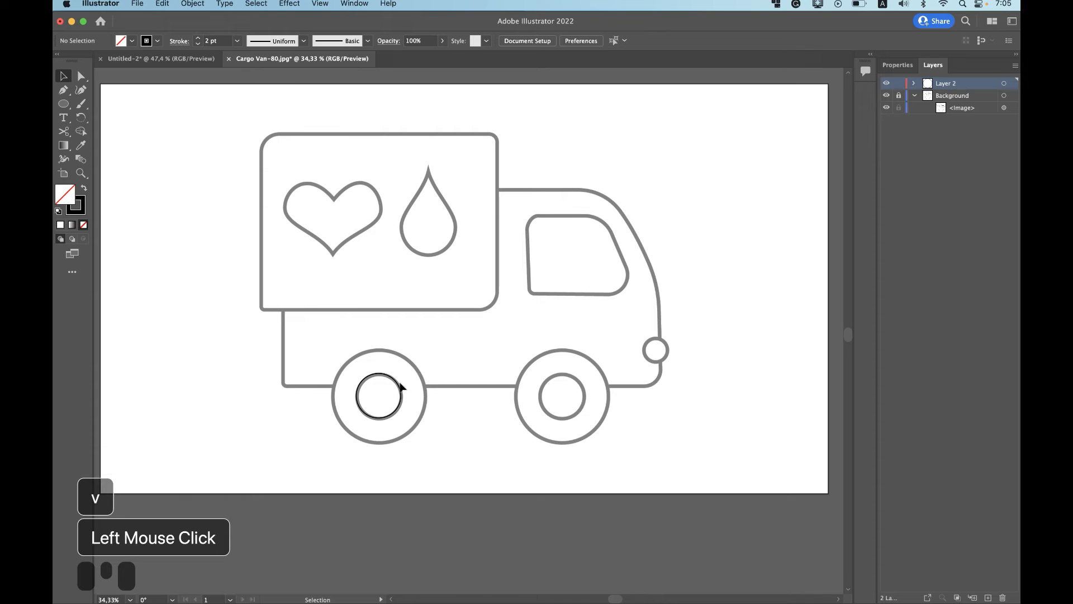
# - Nudge the circle slightly right and down so it is centred on the rear wheel's inner ring in the sketch
pyautogui.click(399, 388)
pyautogui.moveTo(399, 389); pyautogui.dragTo(400, 386)
pyautogui.press('Right')
pyautogui.press('Down')
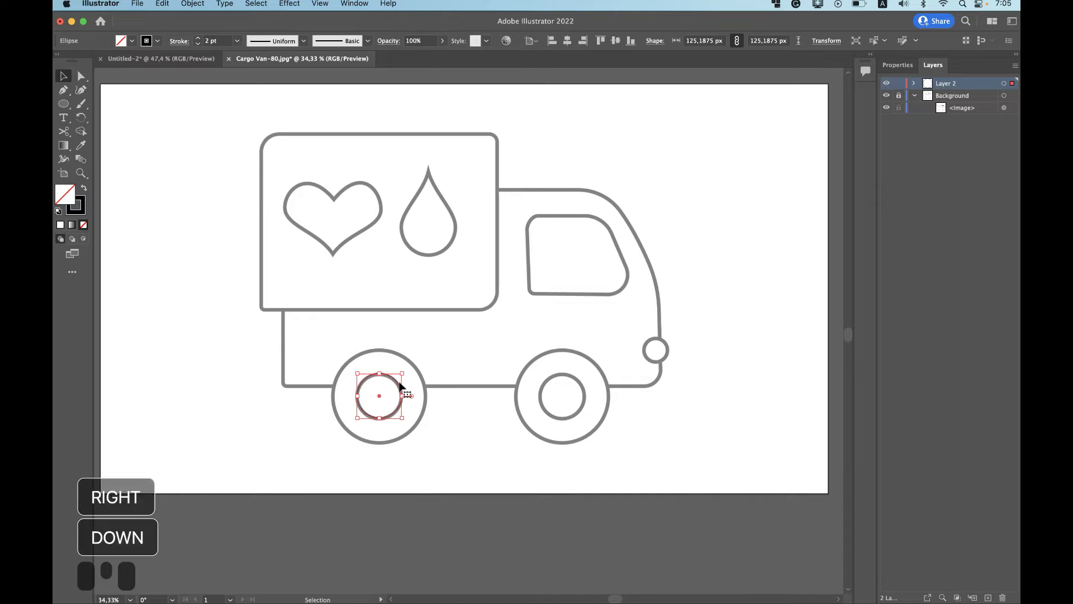
pyautogui.press('Down')
pyautogui.click(441, 361)
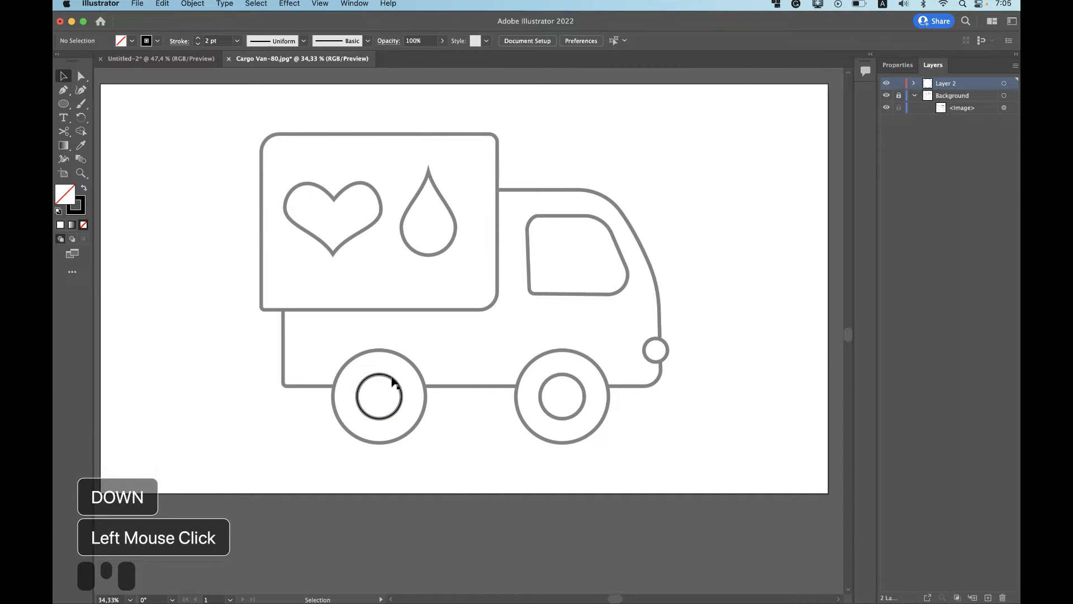
# - Set the inner wheel circle's stroke to 9 pt to match the thickness of the sketch line
pyautogui.scroll(5, 395, 382)
pyautogui.click(334, 370)
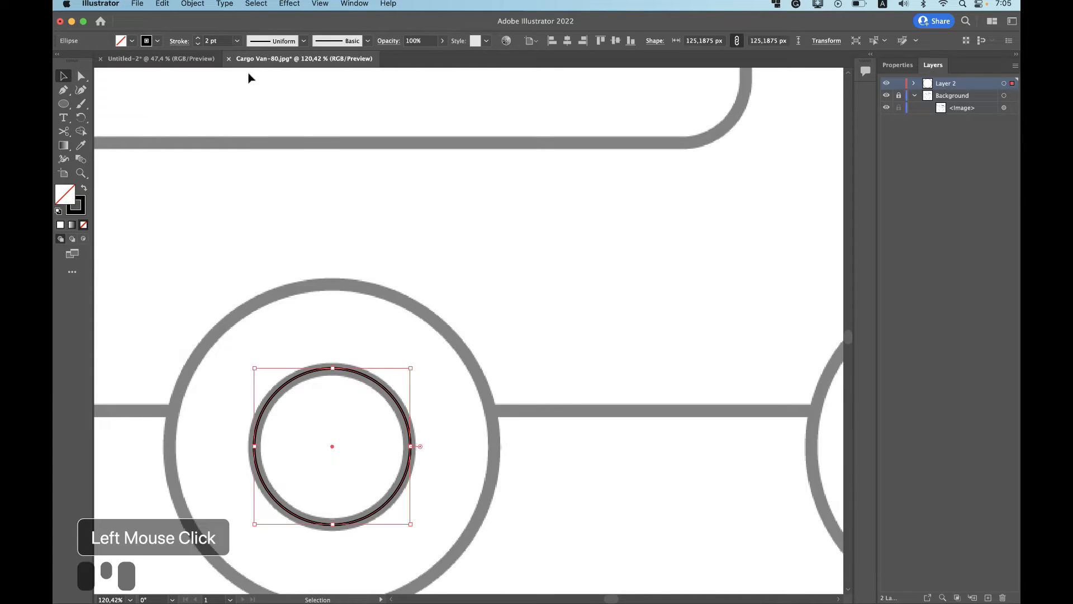
pyautogui.click(198, 38)
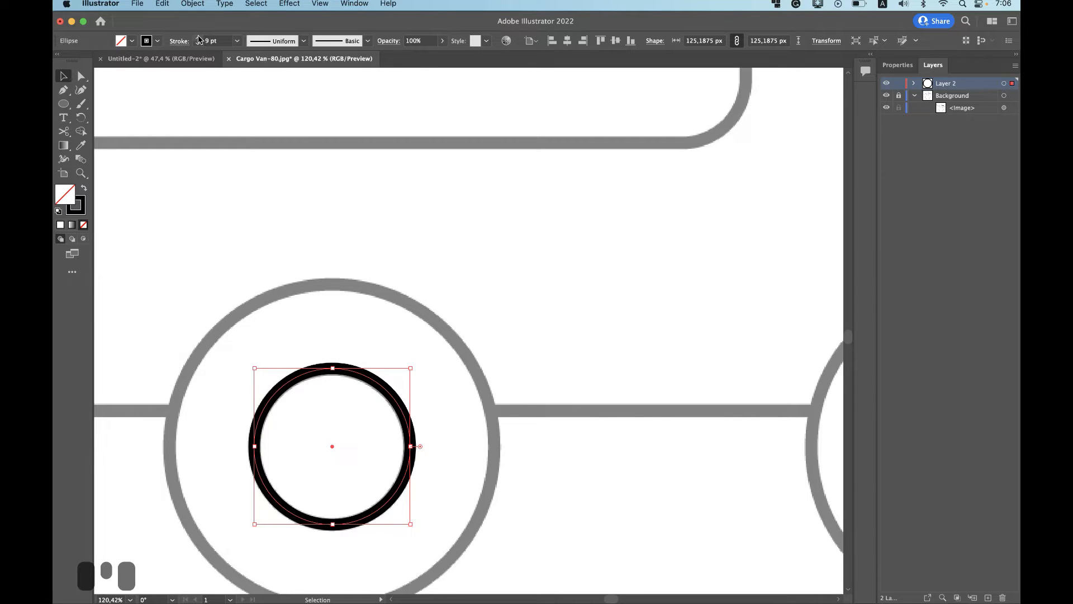
pyautogui.press('super+z')
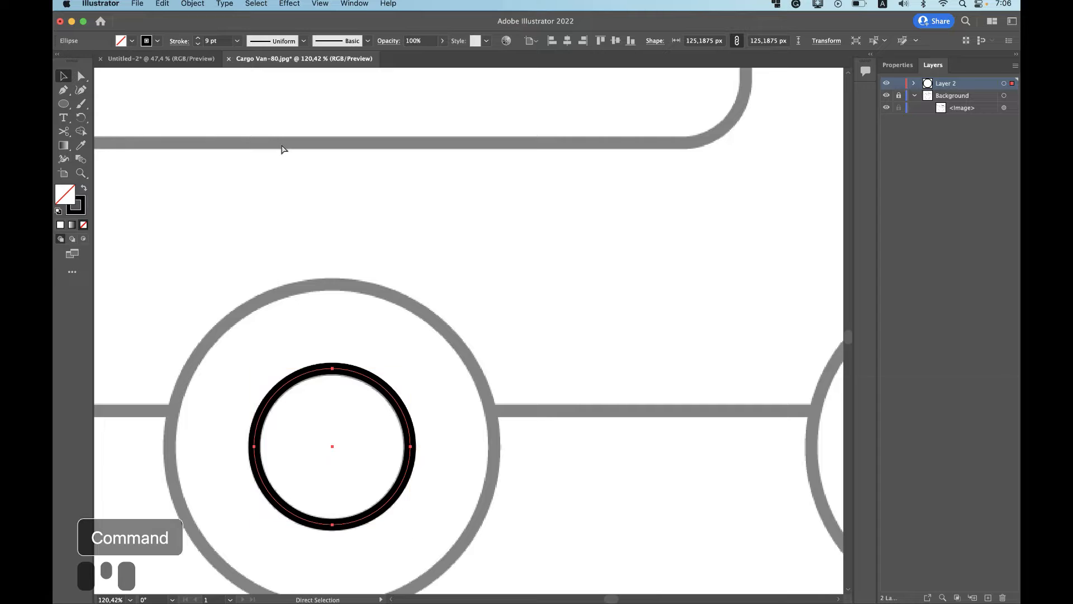
# - Copy and paste the inner wheel circle, and place the copy exactly over the original
pyautogui.press('super+c')
pyautogui.press('super+v')
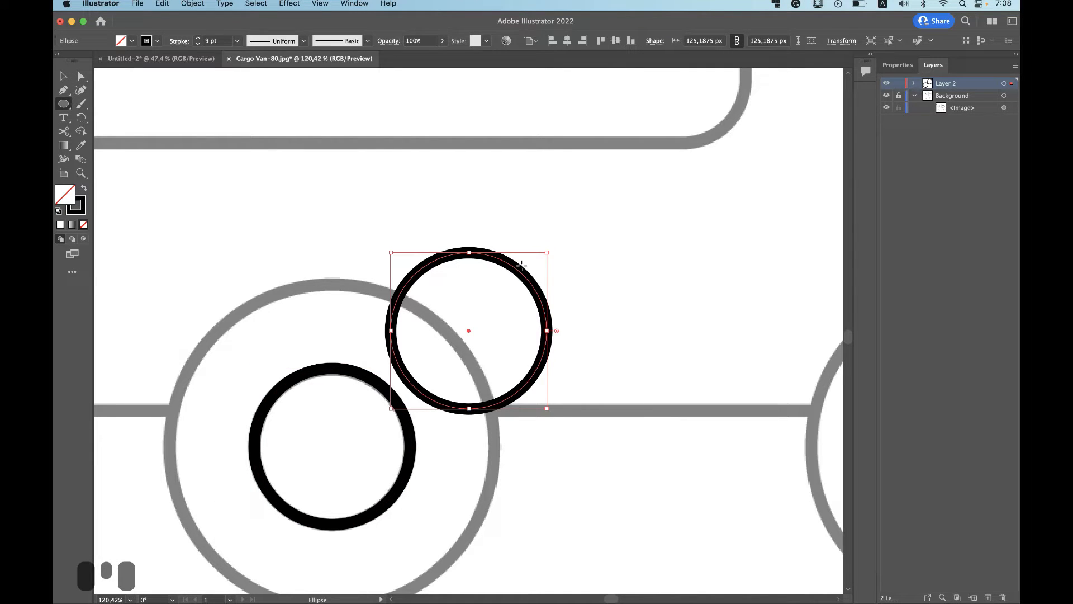
pyautogui.press('v')
pyautogui.moveTo(522, 271); pyautogui.dragTo(382, 388)
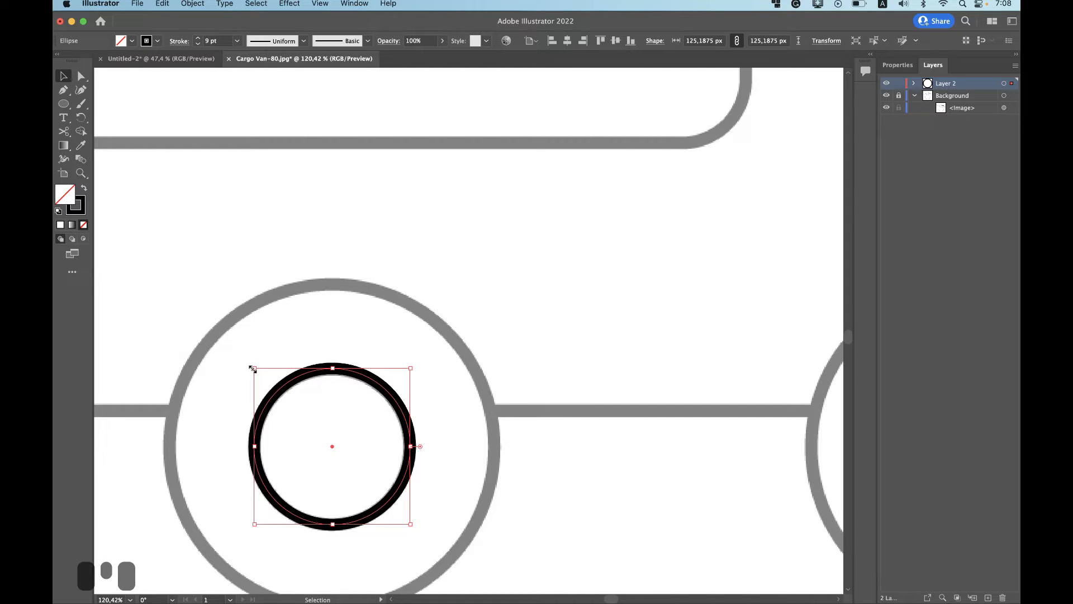
# - Enlarge the copied circle to about 259 px in diameter and fit it over the rear wheel's outer ring
pyautogui.moveTo(253, 369); pyautogui.dragTo(162, 236)
pyautogui.click(404, 479)
pyautogui.moveTo(403, 480); pyautogui.dragTo(472, 552)
pyautogui.moveTo(225, 300); pyautogui.dragTo(188, 289)
pyautogui.scroll(-20, 475, 448)
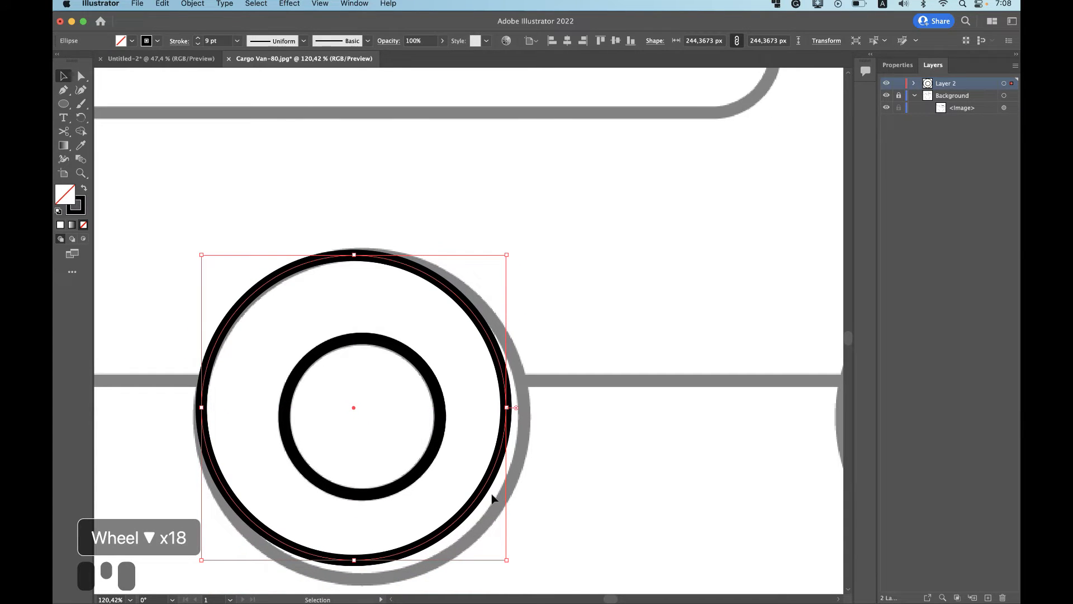
pyautogui.moveTo(501, 526); pyautogui.dragTo(516, 548)
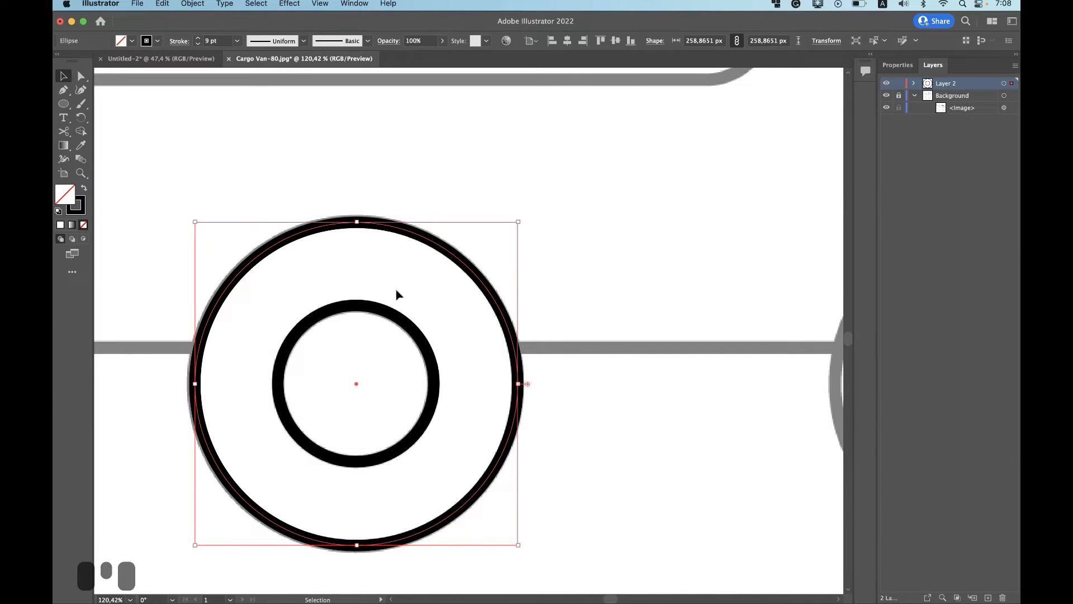
# - Duplicate the rear wheel's outer circle onto the front wheel's outer ring
pyautogui.scroll(-10, 396, 290)
pyautogui.press('super+z')
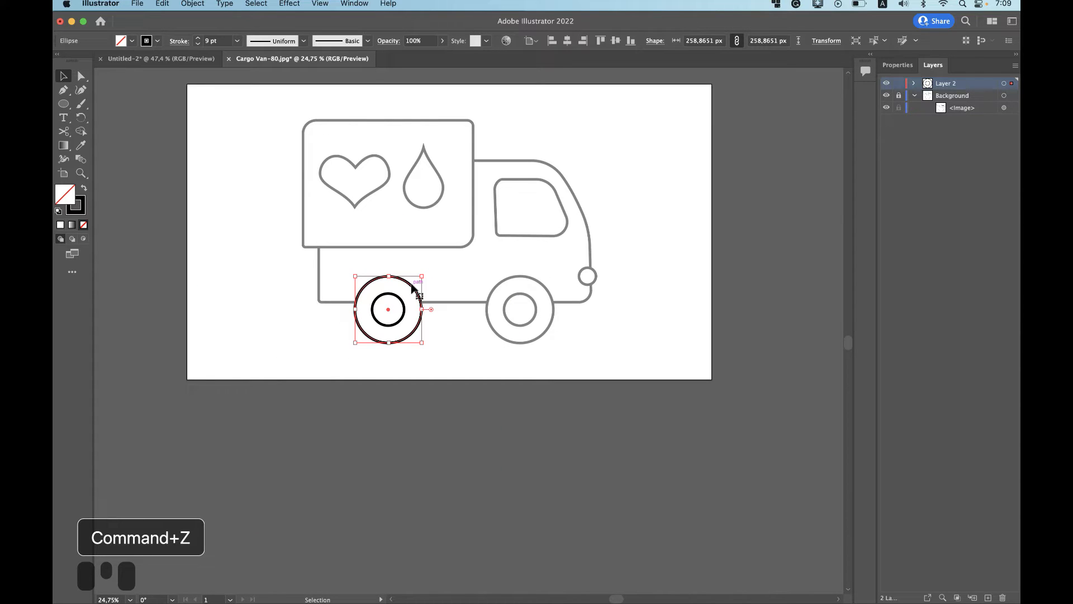
pyautogui.press('alt')
pyautogui.moveTo(412, 287); pyautogui.dragTo(545, 289)
# - Duplicate the rear wheel's inner circle onto the front wheel's inner ring
pyautogui.click(403, 302)
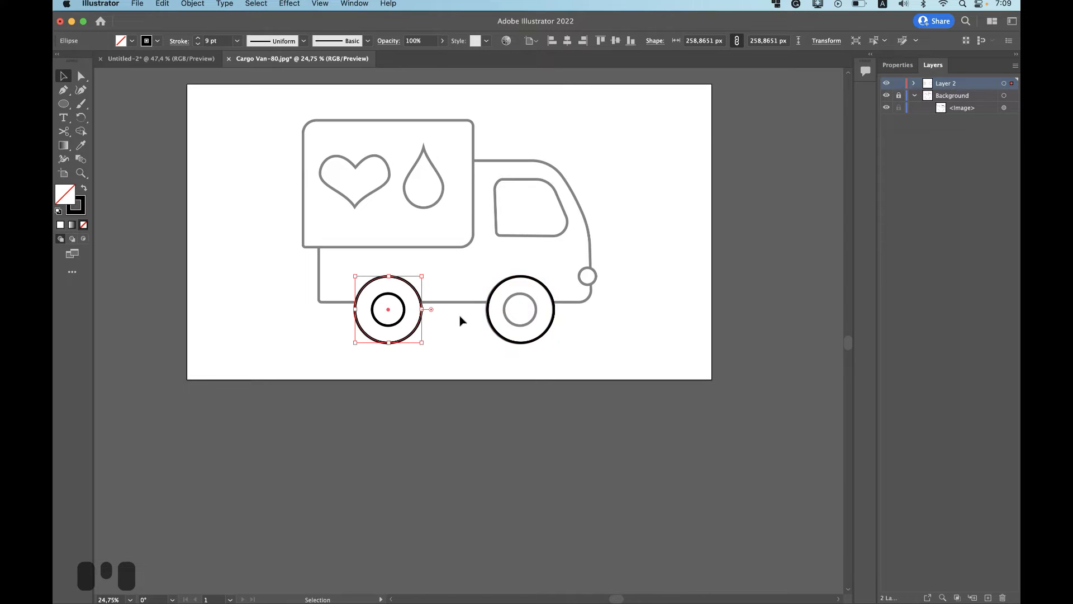
pyautogui.click(401, 305)
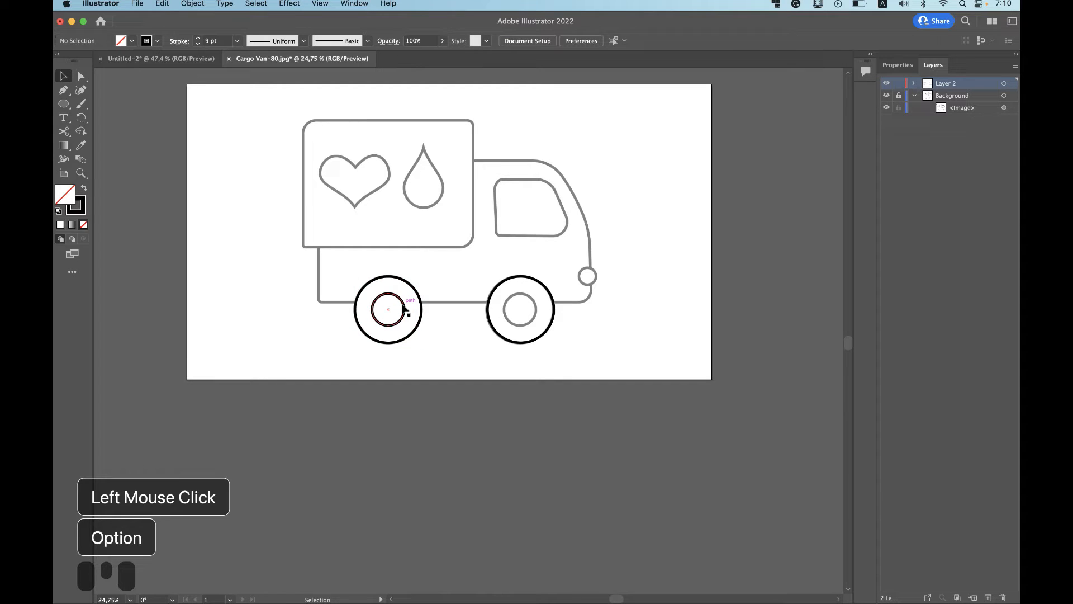
pyautogui.moveTo(405, 308); pyautogui.dragTo(537, 309)
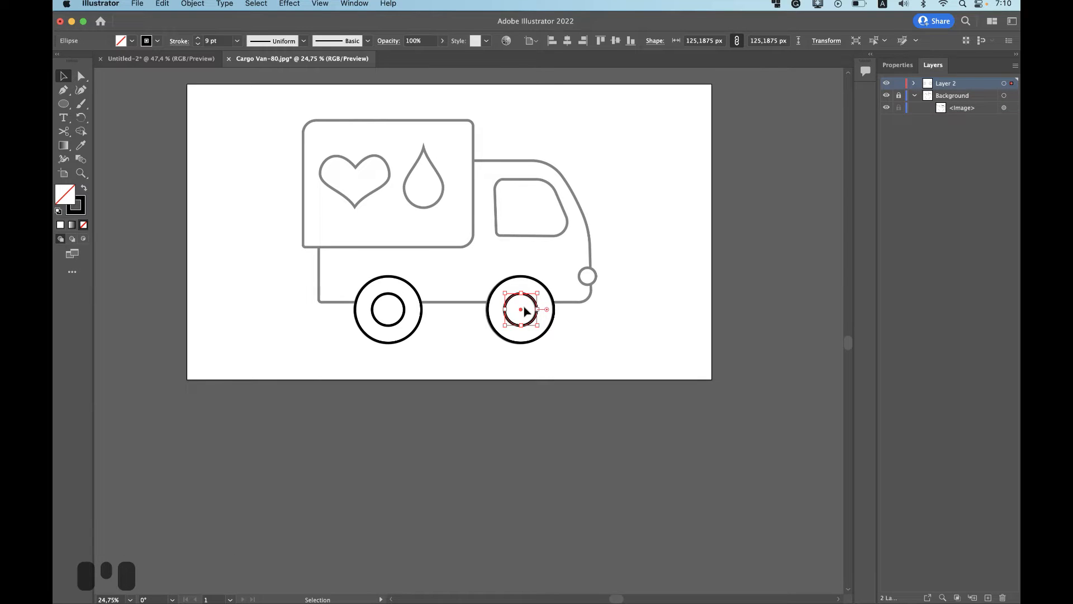
# - Paste a copy of the inner wheel circle and scale it down to fit over the van's headlight
pyautogui.scroll(2, 525, 312)
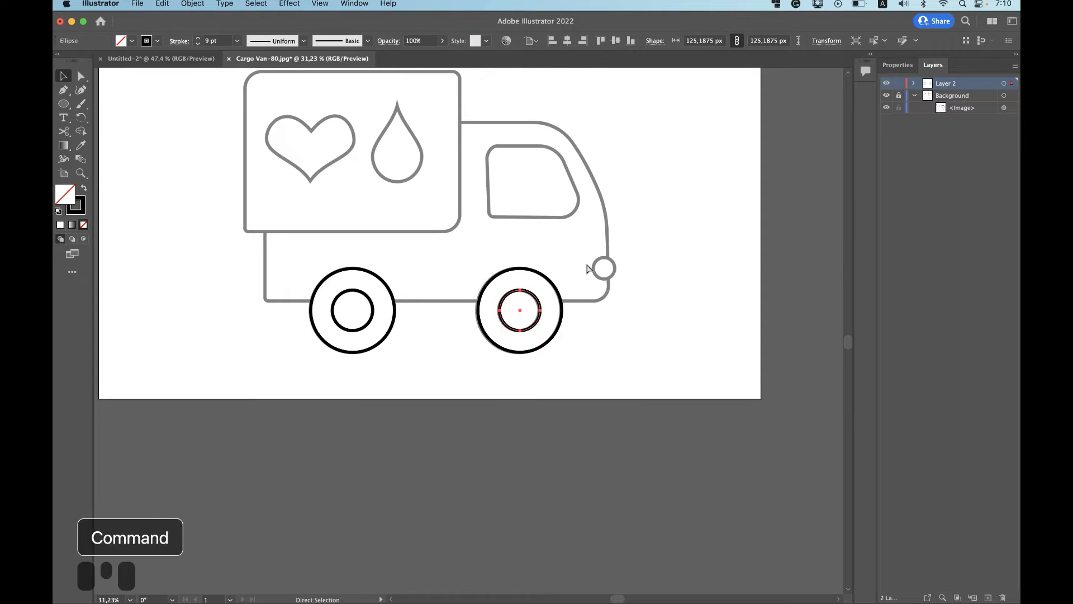
pyautogui.press('super+v')
pyautogui.moveTo(485, 328); pyautogui.dragTo(613, 279)
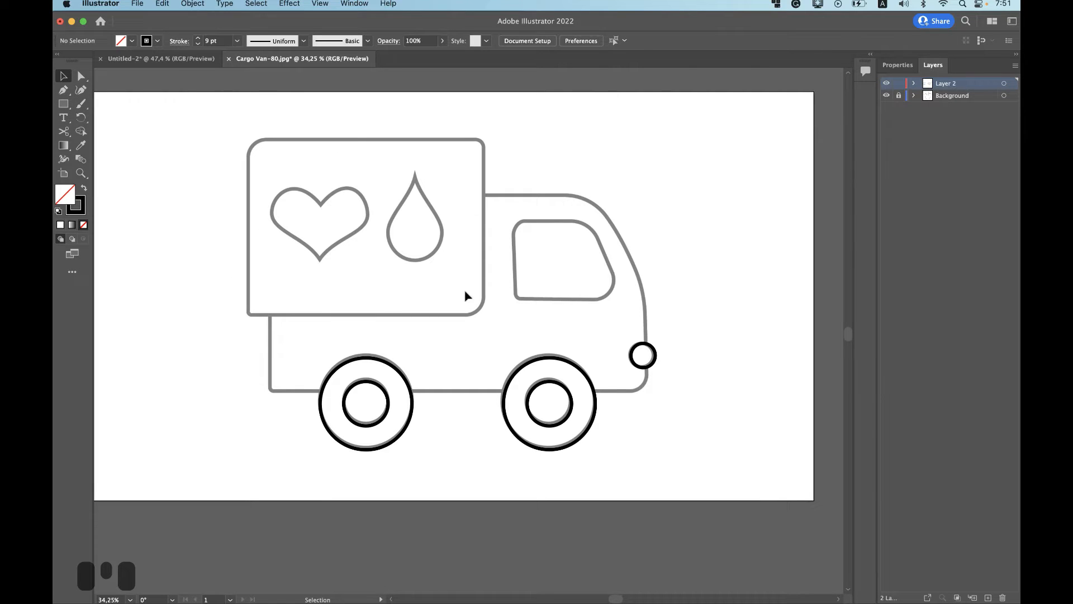
# - Draw a rectangle over the cargo box outline and round its upper-right and lower-right corners to match the sketch
pyautogui.click(63, 103)
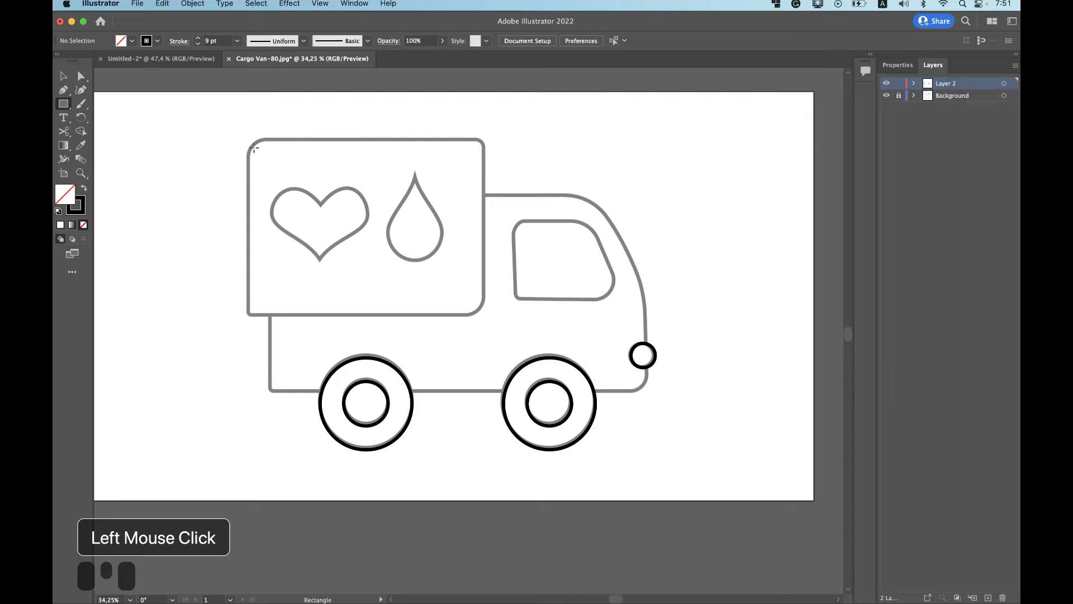
pyautogui.moveTo(247, 138); pyautogui.dragTo(484, 315)
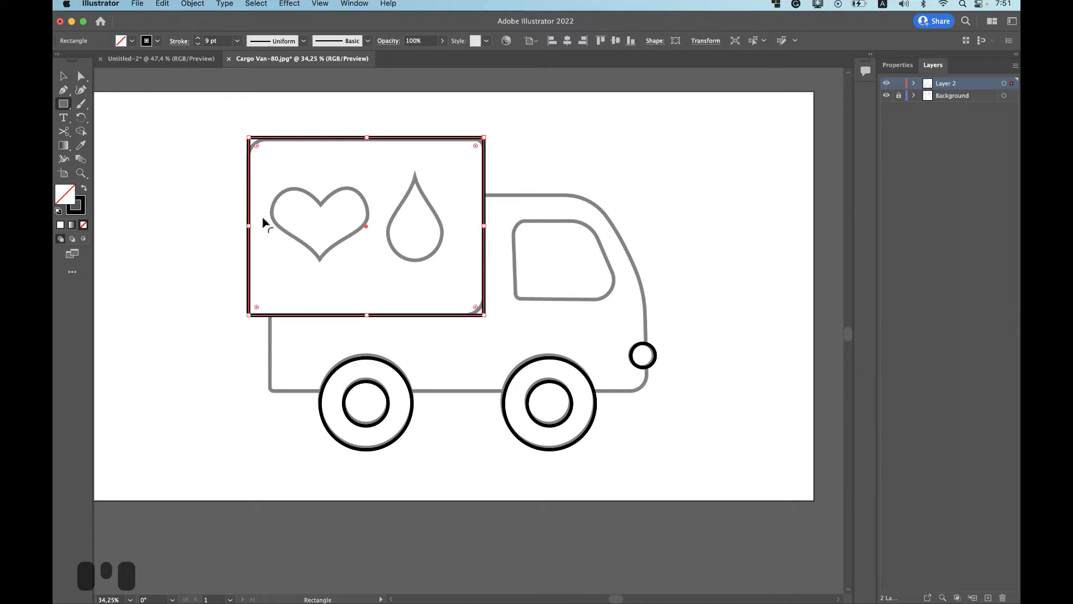
pyautogui.click(476, 148)
pyautogui.moveTo(476, 147); pyautogui.dragTo(474, 160)
pyautogui.click(478, 311)
pyautogui.moveTo(478, 311); pyautogui.dragTo(467, 297)
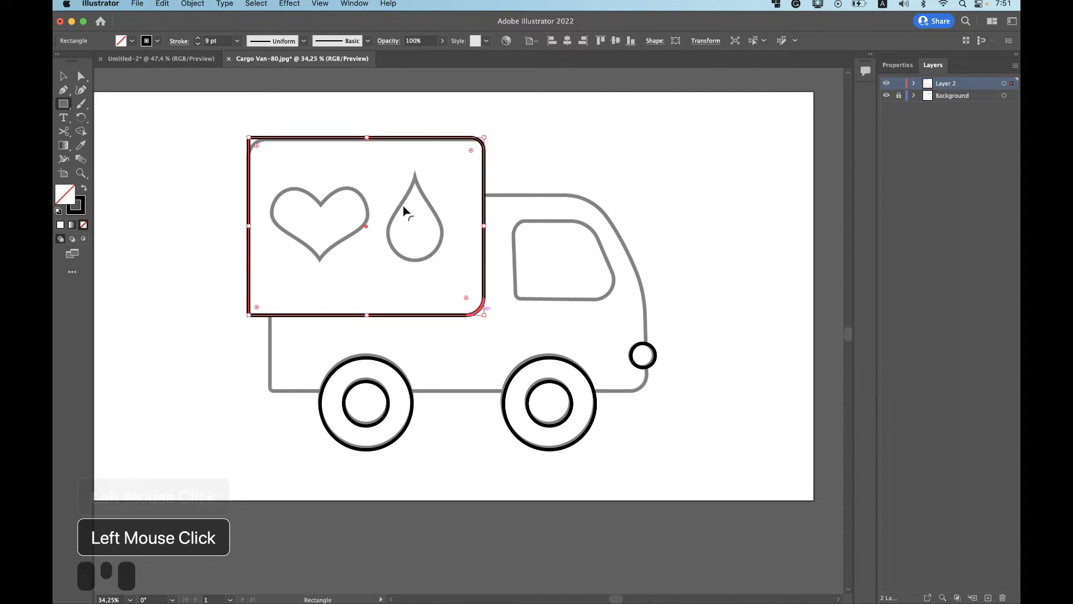
# - Round the cargo box's upper-left corner broadly and its lower-left corner slightly to match the sketch
pyautogui.click(256, 148)
pyautogui.moveTo(257, 148); pyautogui.dragTo(270, 171)
pyautogui.scroll(5, 259, 275)
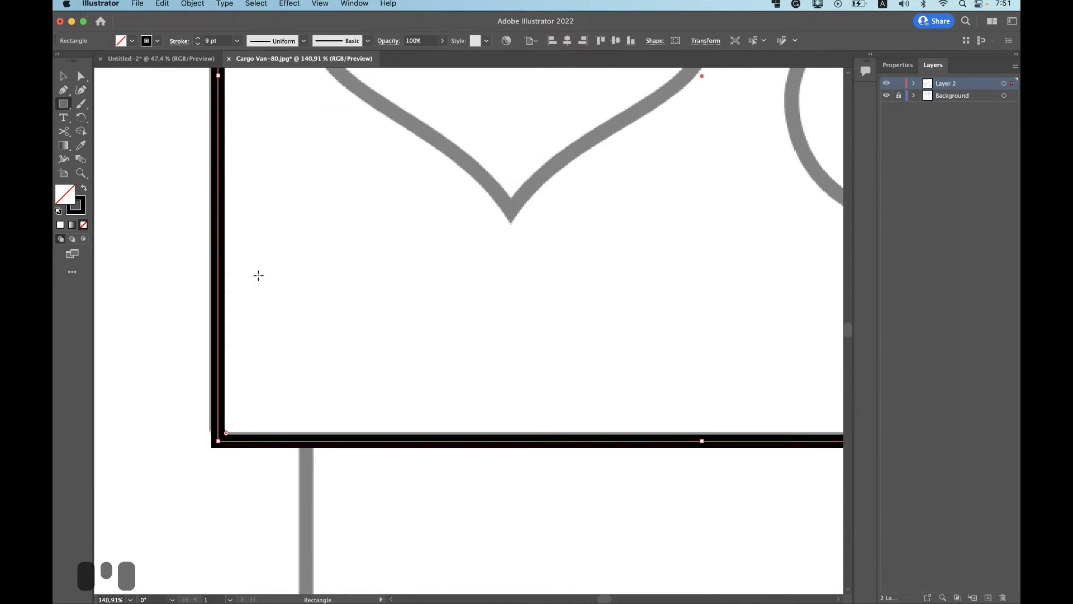
pyautogui.moveTo(226, 433)
pyautogui.mouseDown()
pyautogui.moveTo(235, 418)
pyautogui.moveTo(229, 431)
pyautogui.mouseUp()
pyautogui.press('cmd+z')
pyautogui.click(228, 432)
pyautogui.scroll(-5, 492, 291)
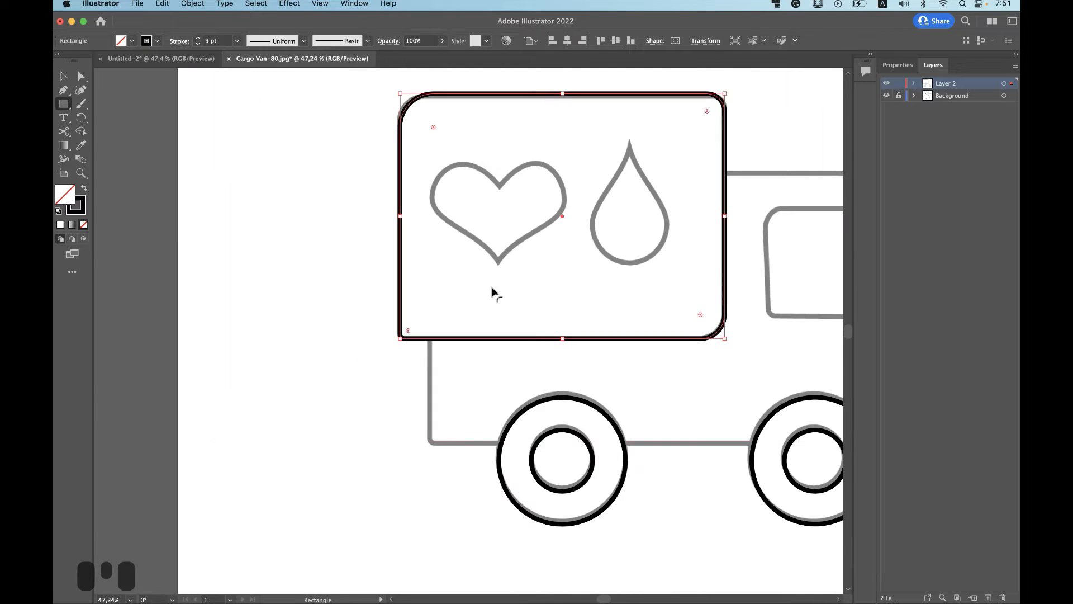
# - Nudge the cargo box shape slightly until it lines up with the sketch outline
pyautogui.hscroll(3, 585, 261)
pyautogui.scroll(3, 584, 260)
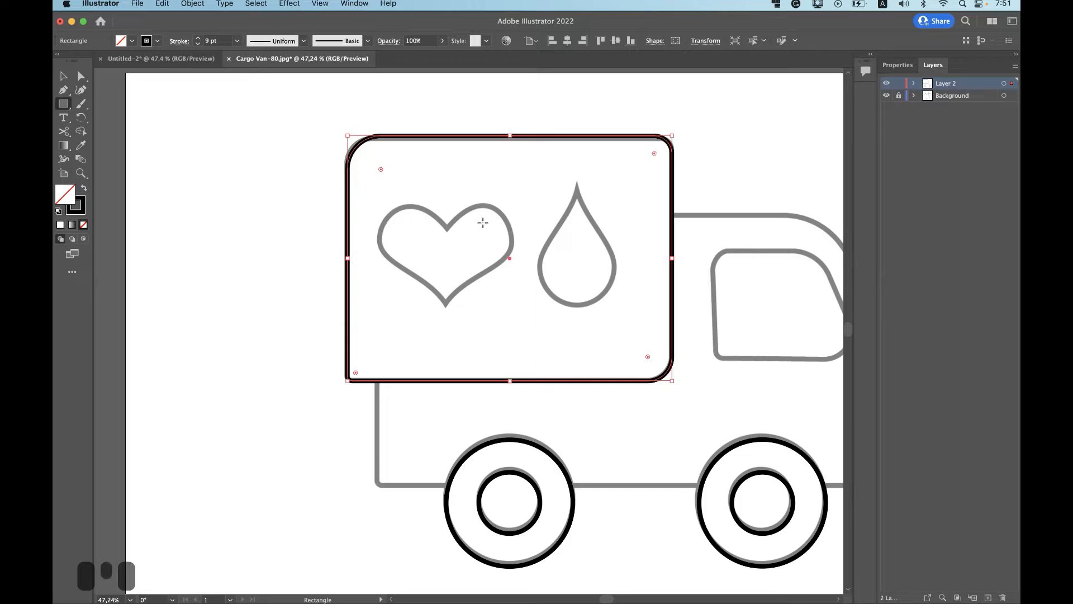
pyautogui.hscroll(2, 484, 221)
pyautogui.scroll(2, 483, 223)
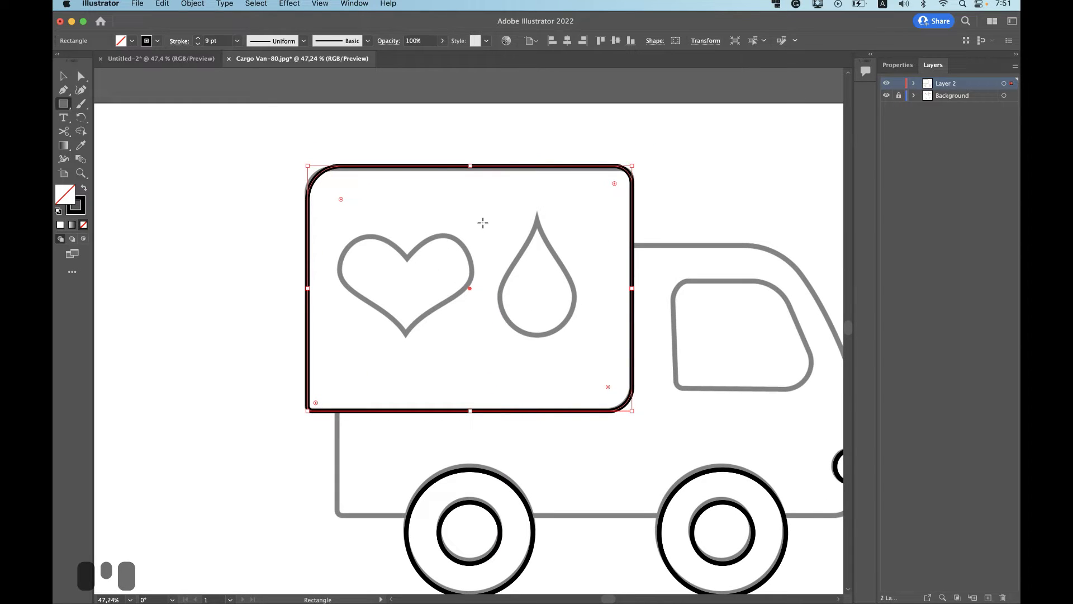
pyautogui.press('Left')
pyautogui.press('Left')
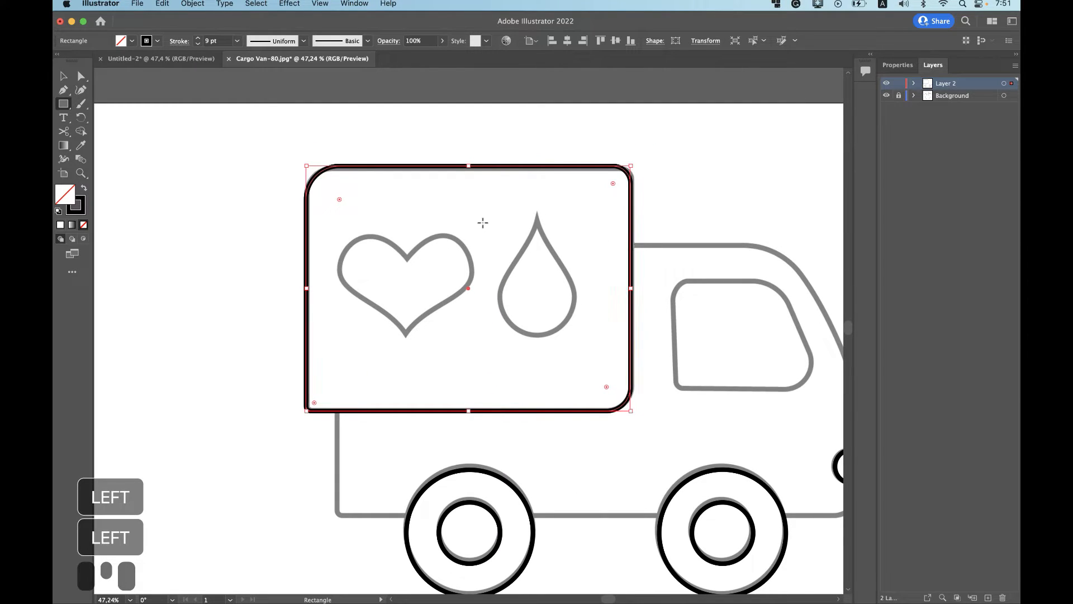
pyautogui.press('Right')
pyautogui.press('Right')
pyautogui.press('Right')
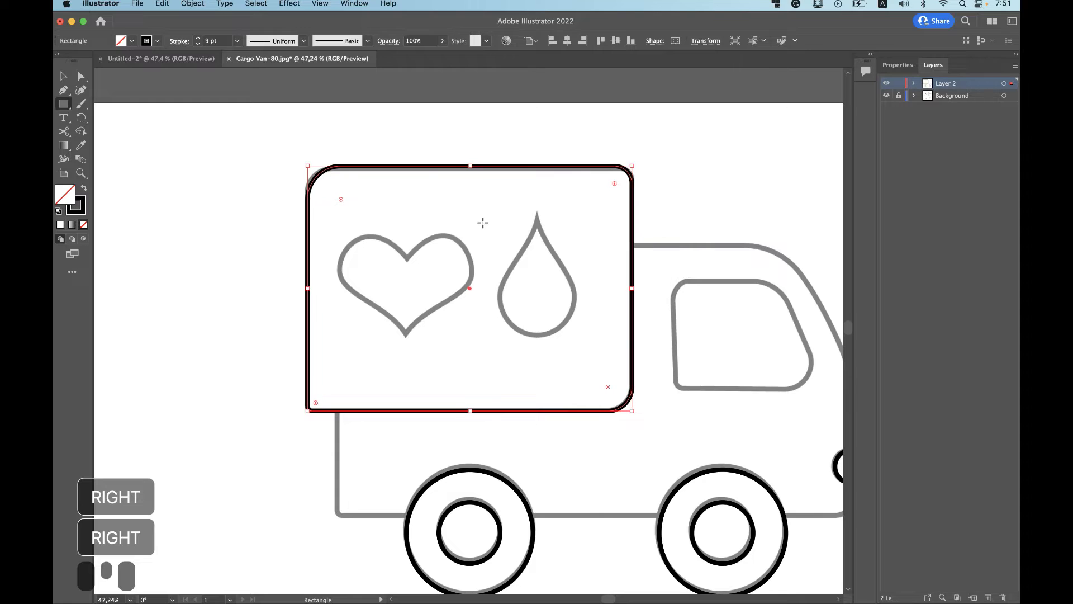
pyautogui.press('Down')
pyautogui.press('Down')
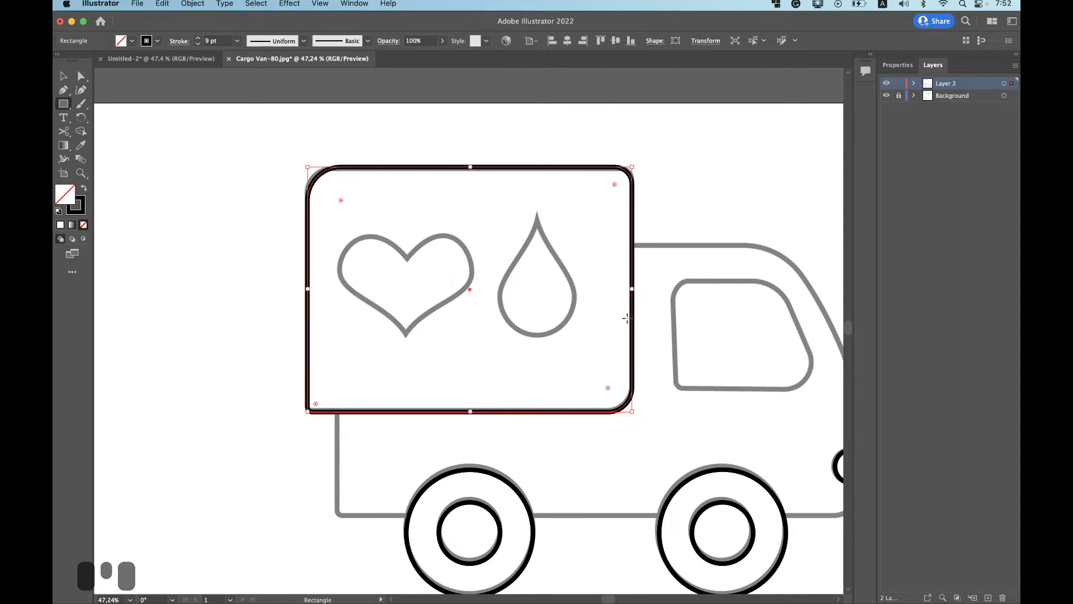
# - Draw a rectangle about 291 x 226 px over the cab window
pyautogui.hotkey('shift', 'ctrl')
pyautogui.click(672, 279)
pyautogui.moveTo(672, 279); pyautogui.dragTo(815, 390)
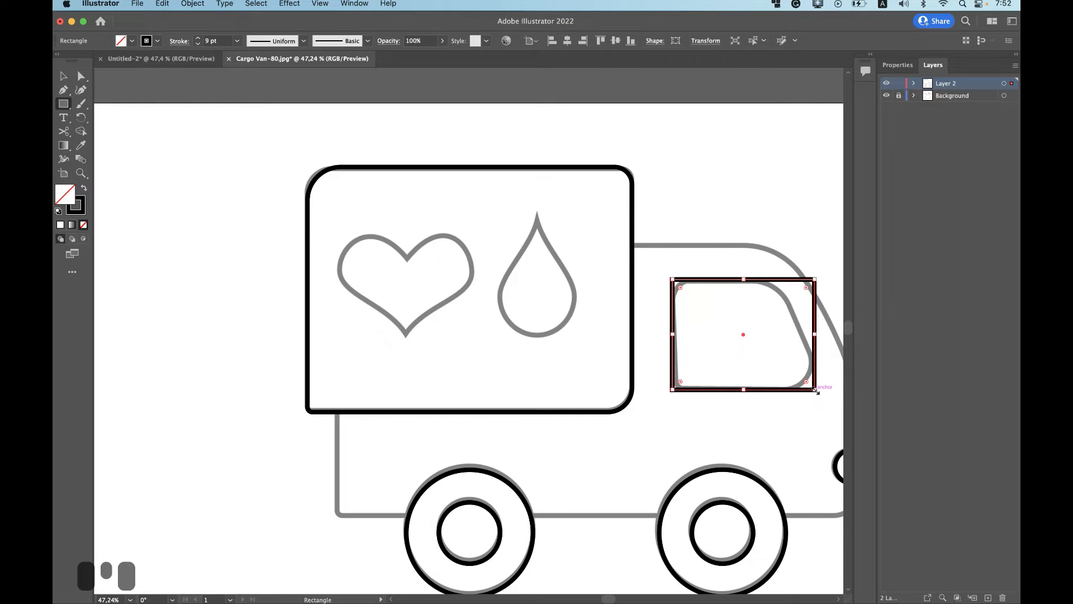
pyautogui.hotkey('shift', 'ctrl')
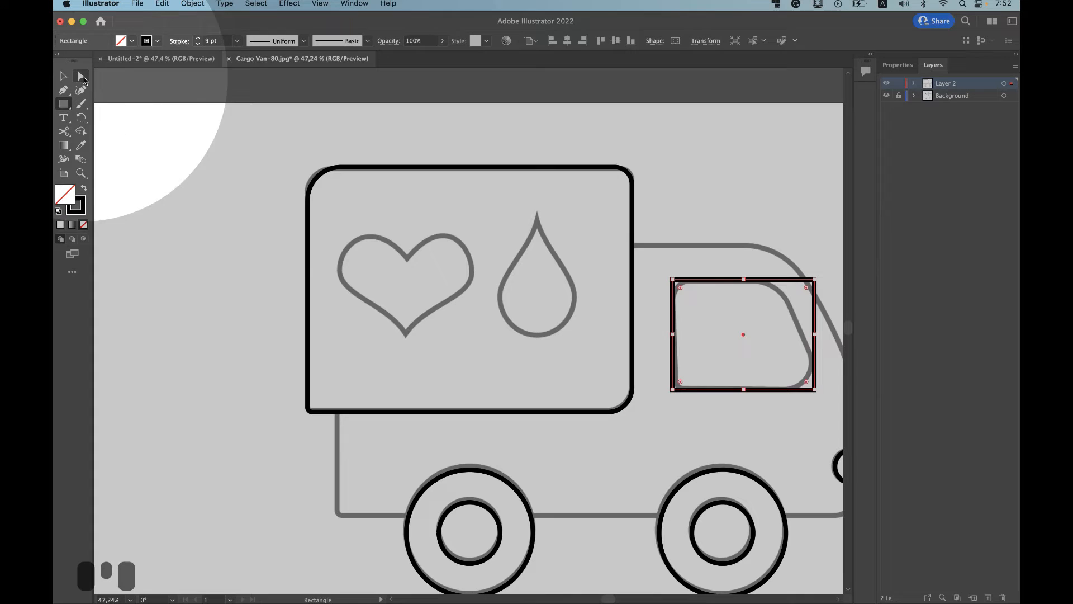
# - Try resizing the window rectangle from its left side and upper-left corner with the Selection tool
pyautogui.click(82, 77)
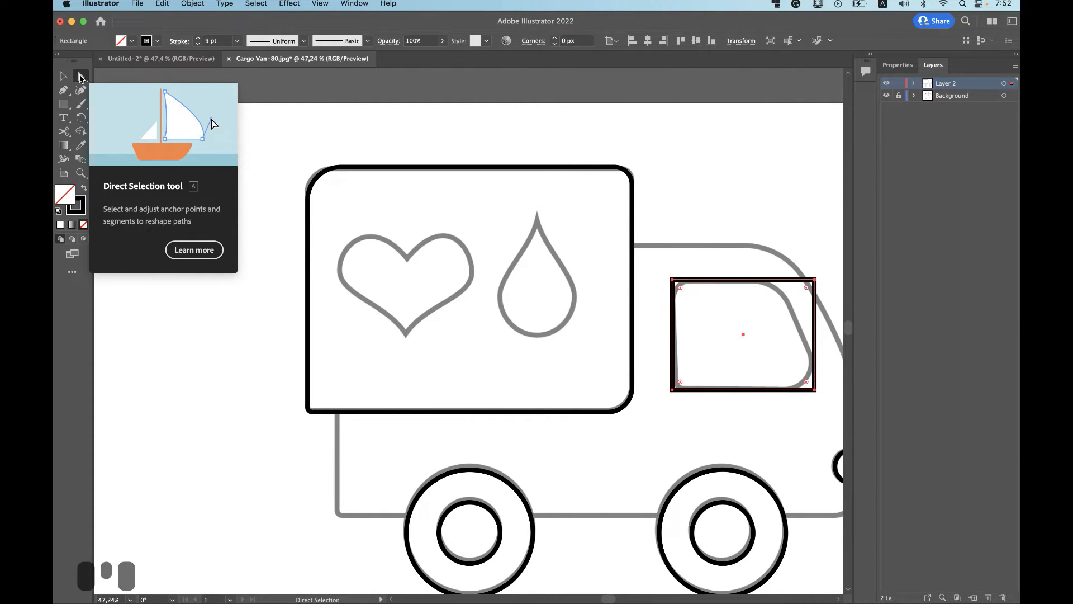
pyautogui.press('v')
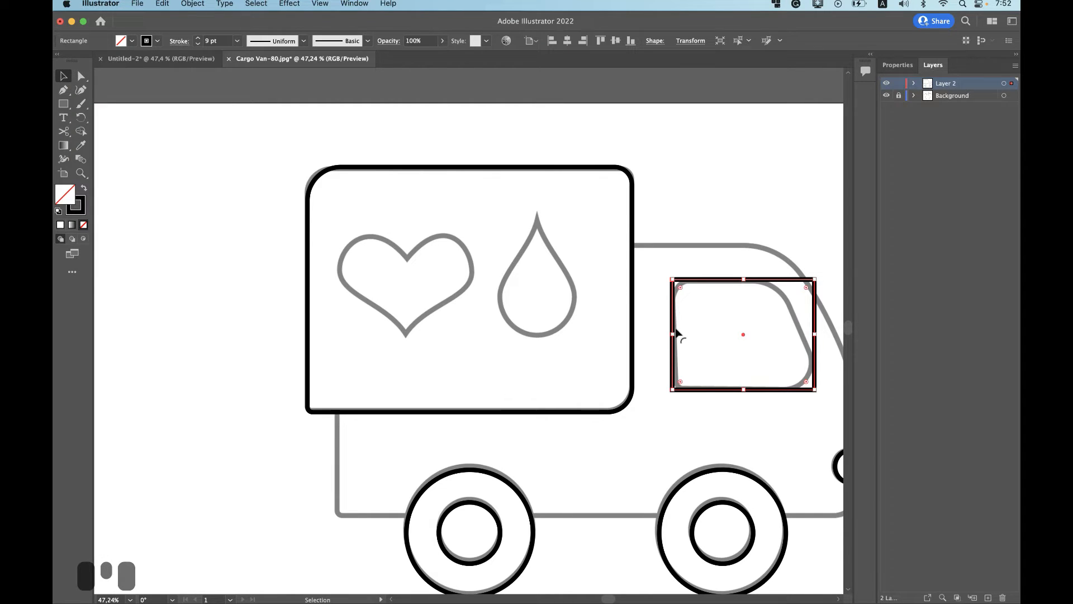
pyautogui.press('super+z')
pyautogui.moveTo(673, 335)
pyautogui.mouseDown()
pyautogui.moveTo(595, 335)
pyautogui.moveTo(672, 335)
pyautogui.mouseUp()
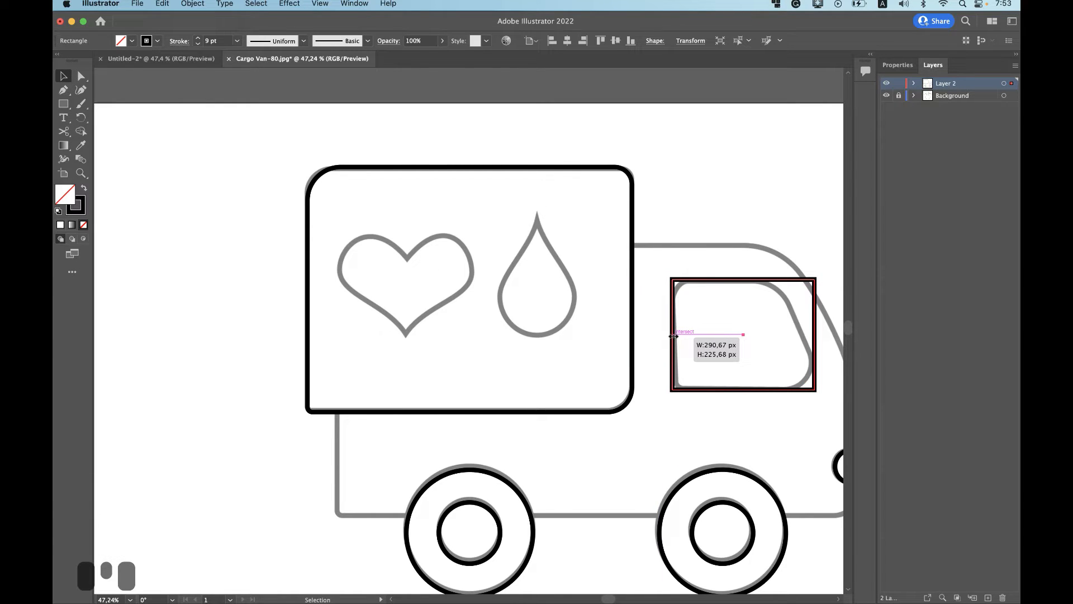
pyautogui.moveTo(671, 280)
pyautogui.mouseDown()
pyautogui.moveTo(584, 228)
pyautogui.moveTo(665, 281)
pyautogui.moveTo(571, 170)
pyautogui.moveTo(492, 182)
pyautogui.moveTo(665, 240)
pyautogui.moveTo(766, 347)
pyautogui.moveTo(670, 278)
pyautogui.mouseUp()
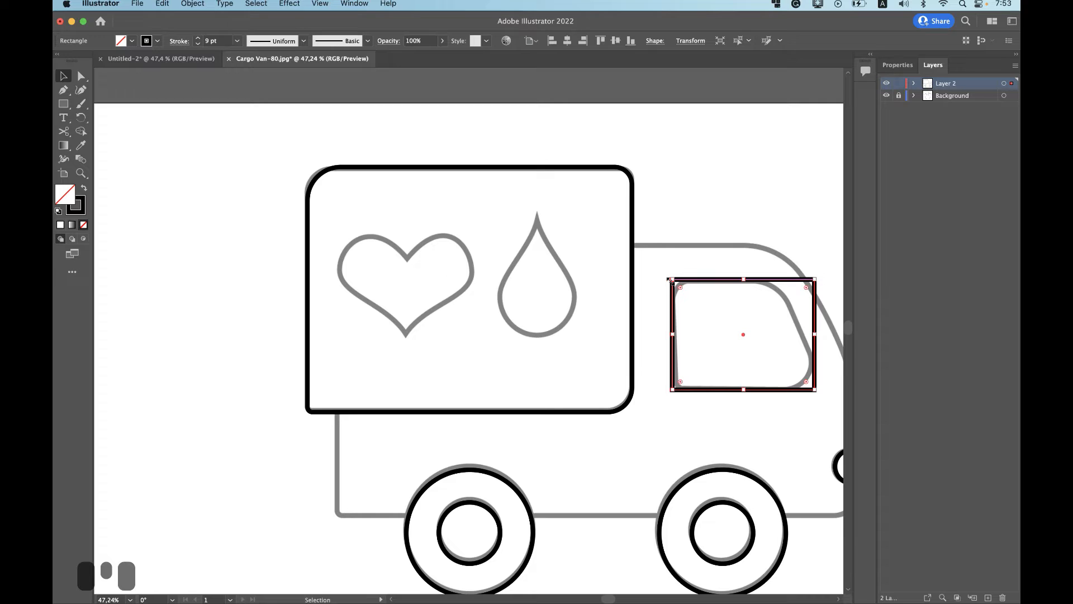
# - Try moving the window rectangle's two upper anchor points one at a time with the Direct Selection tool
pyautogui.press('a')
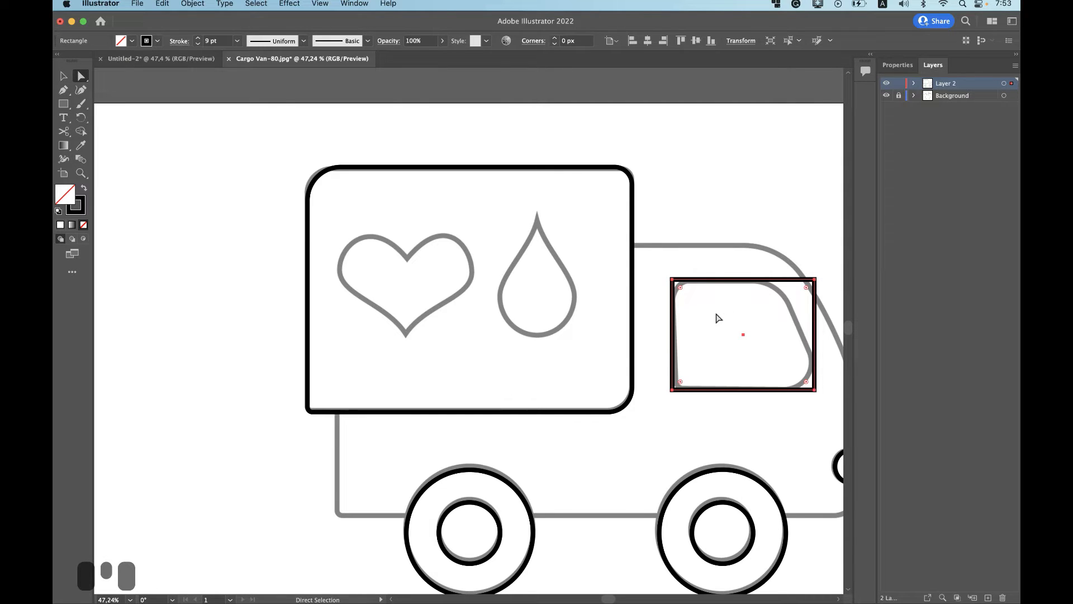
pyautogui.press('v')
pyautogui.press('a')
pyautogui.click(676, 284)
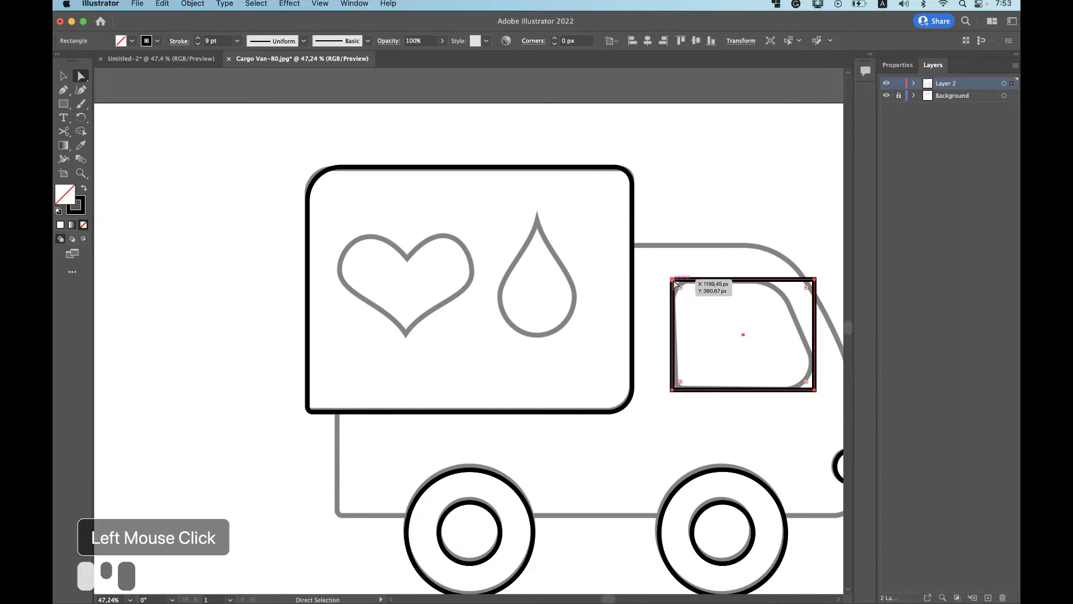
pyautogui.moveTo(676, 284); pyautogui.dragTo(581, 191)
pyautogui.click(814, 279)
pyautogui.moveTo(814, 279); pyautogui.dragTo(707, 285)
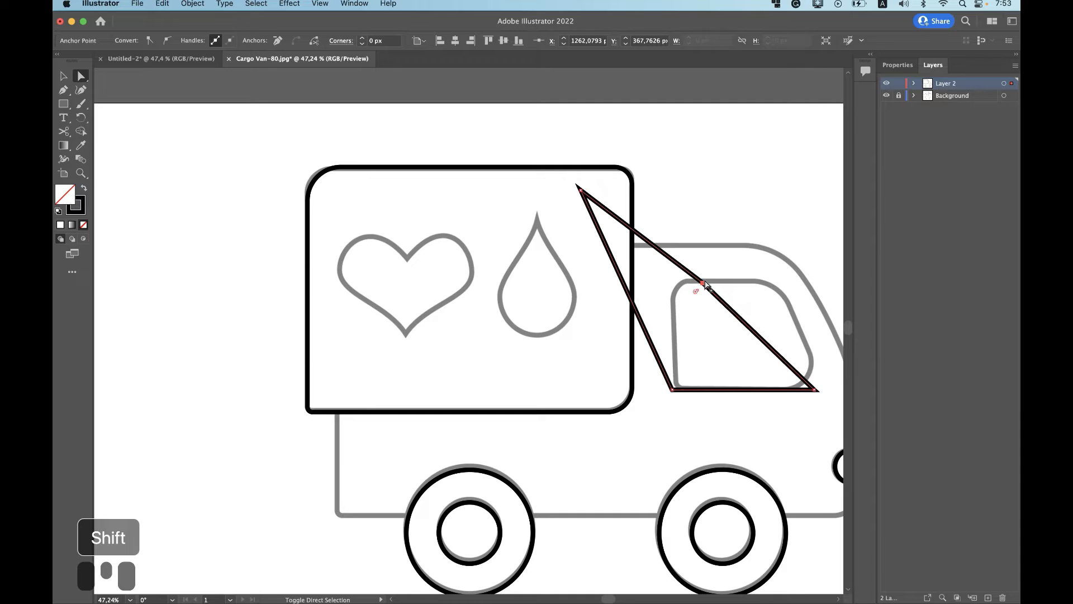
# - Try selecting both upper anchor points of the window shape together and moving them toward the front of the cab
pyautogui.keyDown('shift'); pyautogui.click(705, 286); pyautogui.keyUp('shift')
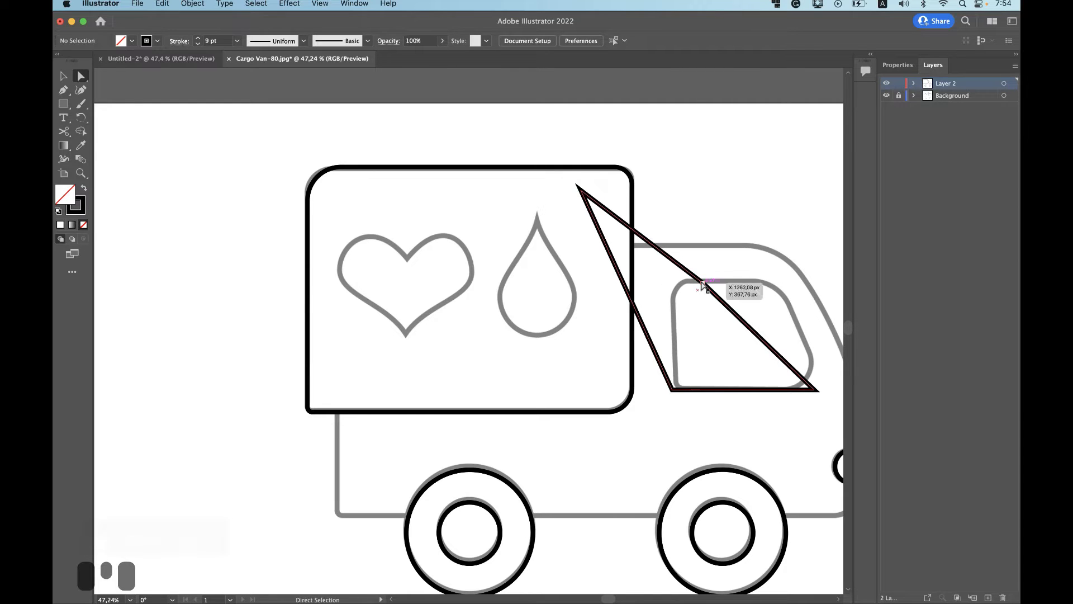
pyautogui.click(700, 286)
pyautogui.keyDown('shift'); pyautogui.click(581, 190); pyautogui.keyUp('shift')
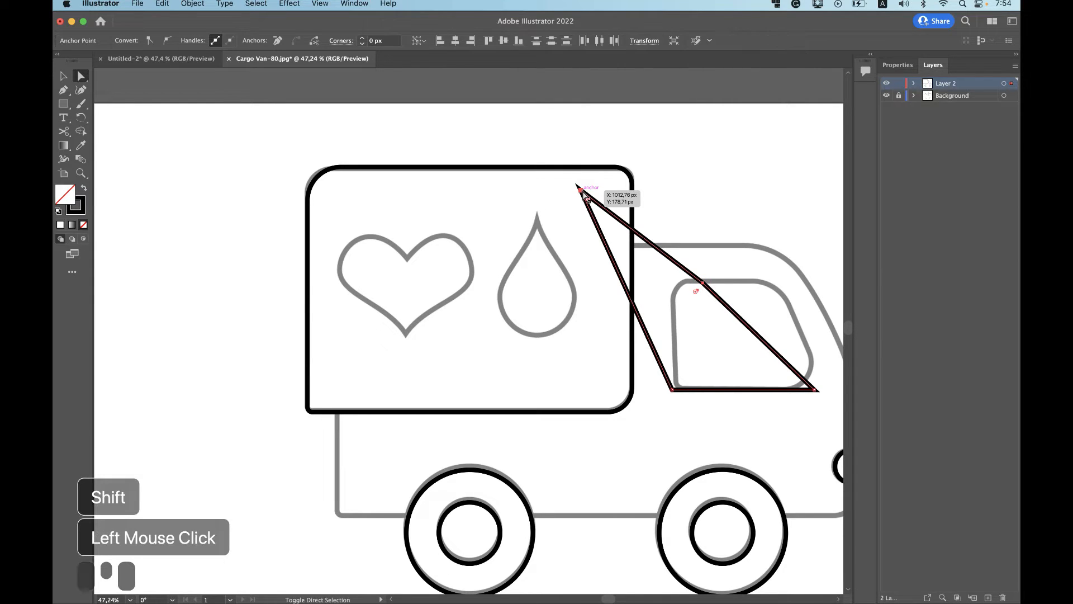
pyautogui.moveTo(635, 240); pyautogui.dragTo(730, 272)
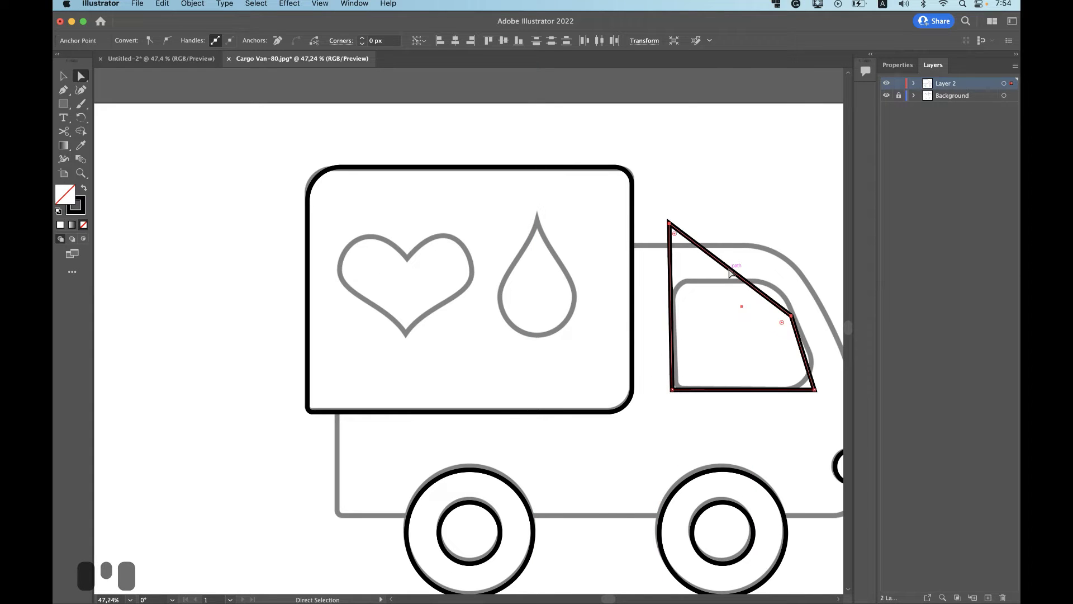
# - Undo the anchor point moves on the window shape back to the plain rectangle
pyautogui.hotkey('ctrl', 'z')
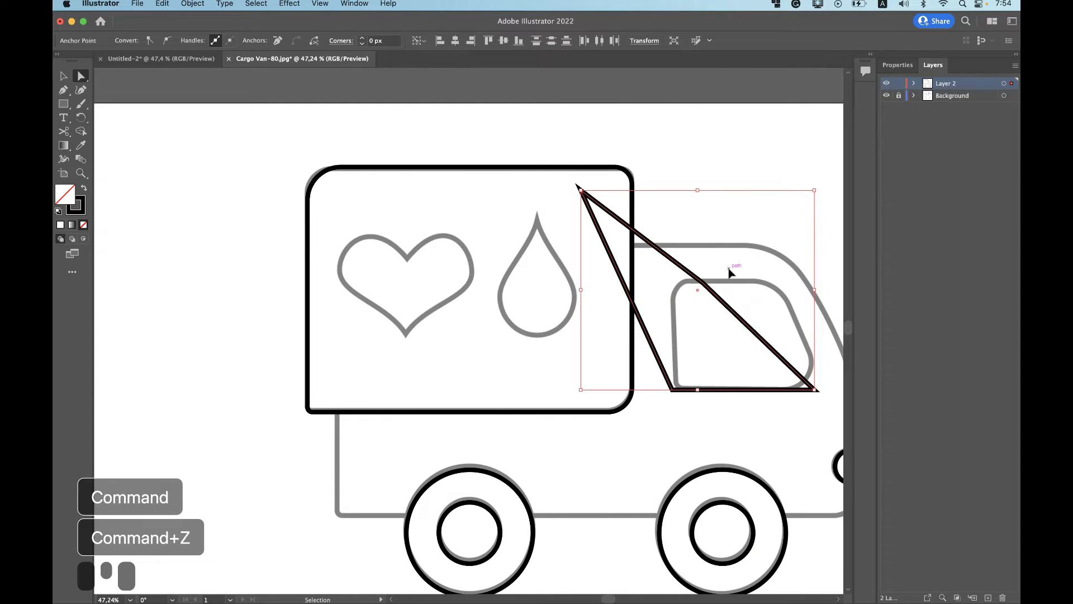
pyautogui.hotkey('ctrl', 'z')
pyautogui.hotkey('ctrl', 'z')
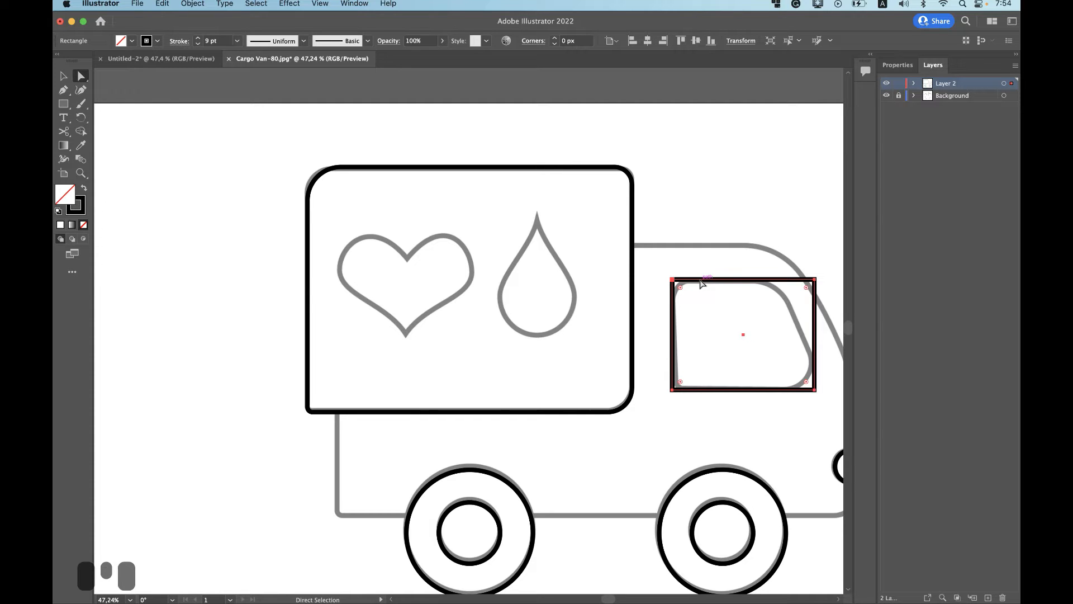
pyautogui.hotkey('ctrl', 'shift')
pyautogui.hotkey('shift', 'ctrl')
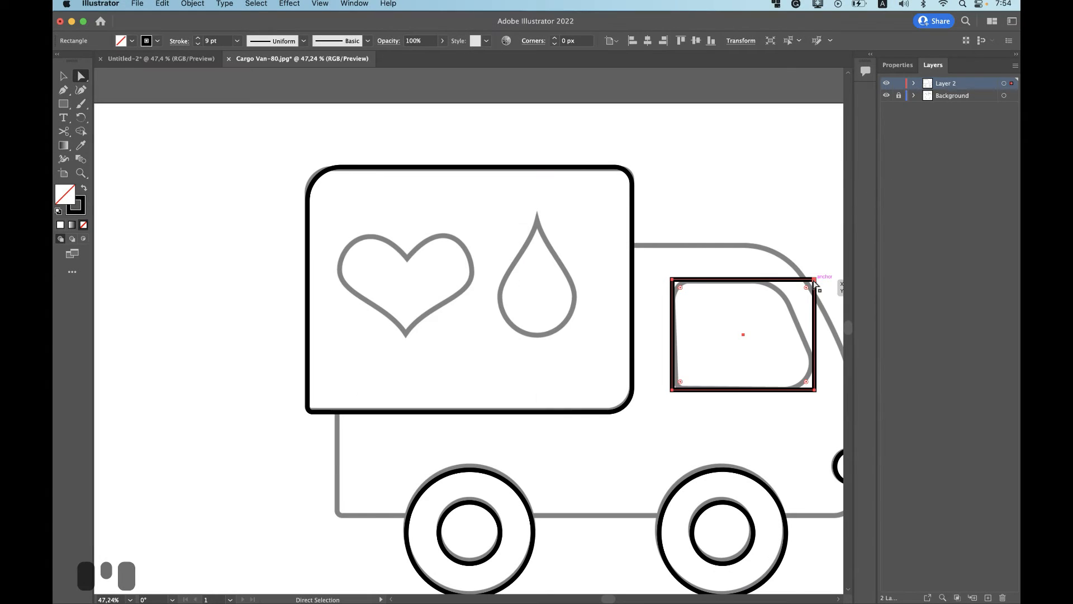
# - Move the window's upper-right anchor point inward to follow the slope, and round the upper-right corner about 86 px and the upper-left about 46 px
pyautogui.click(814, 281)
pyautogui.moveTo(815, 281); pyautogui.dragTo(753, 327)
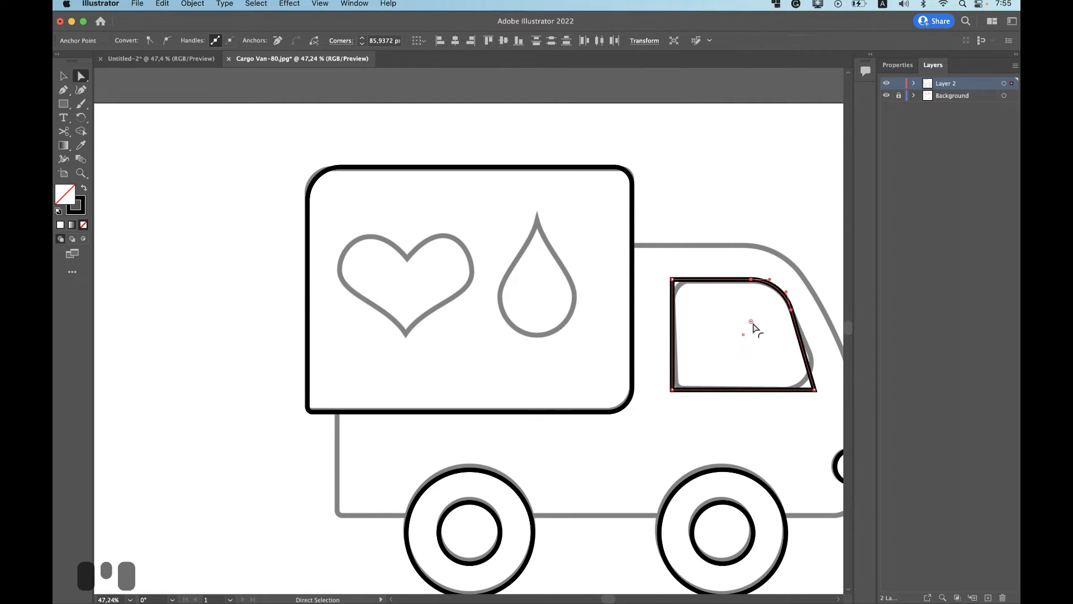
pyautogui.click(673, 280)
pyautogui.moveTo(679, 289); pyautogui.dragTo(695, 301)
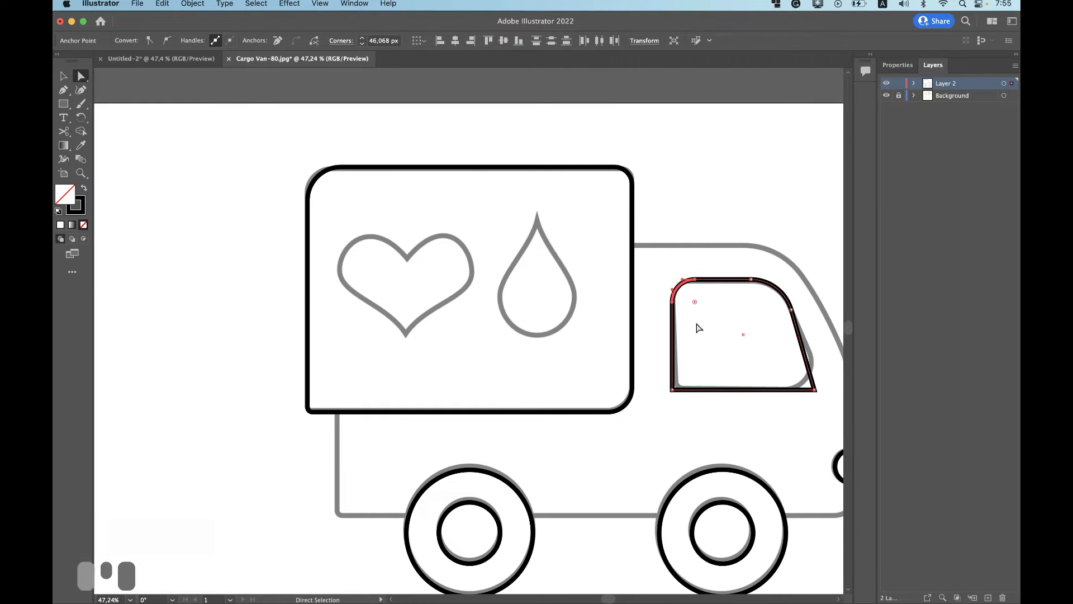
# - Try rounding the window's lower-left corner about 39 px and adjusting its lower-right corner with about 40 px rounding, and undo both
pyautogui.click(674, 388)
pyautogui.moveTo(682, 381); pyautogui.dragTo(693, 375)
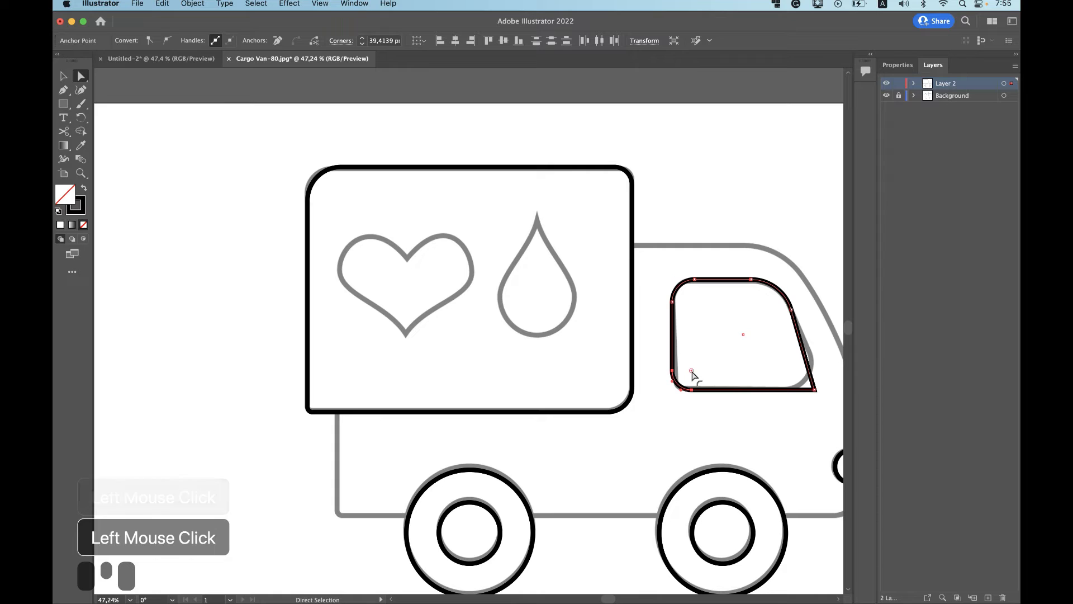
pyautogui.click(811, 387)
pyautogui.click(801, 385)
pyautogui.moveTo(803, 383); pyautogui.dragTo(748, 333)
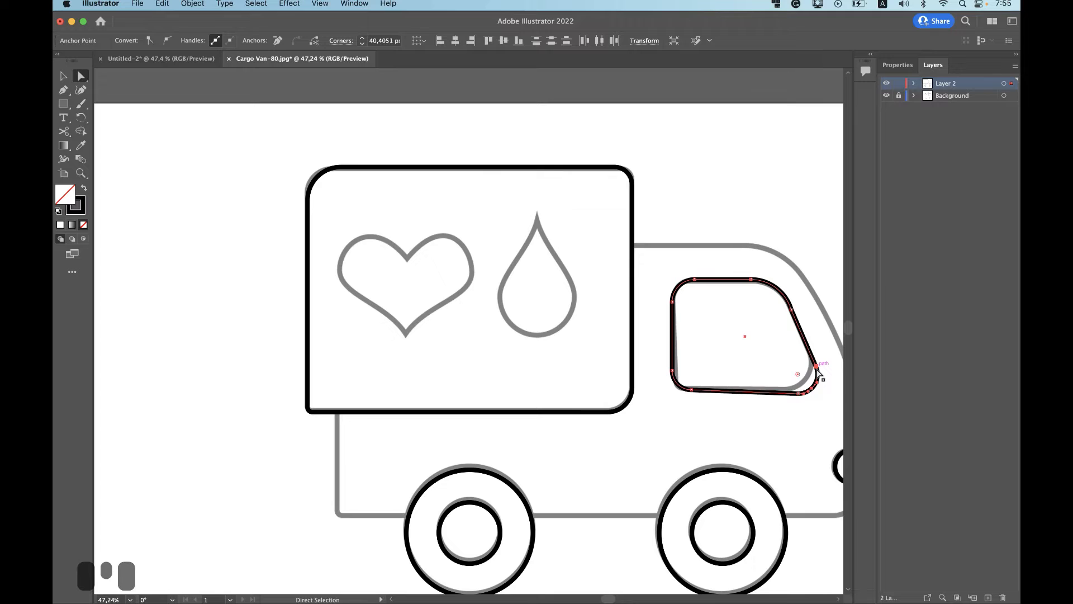
pyautogui.press('super+z')
pyautogui.press('super+z')
# - Round the window's lower-right corner about 55 px, and move its lower-left anchor point inward with about 23 px rounding
pyautogui.click(815, 390)
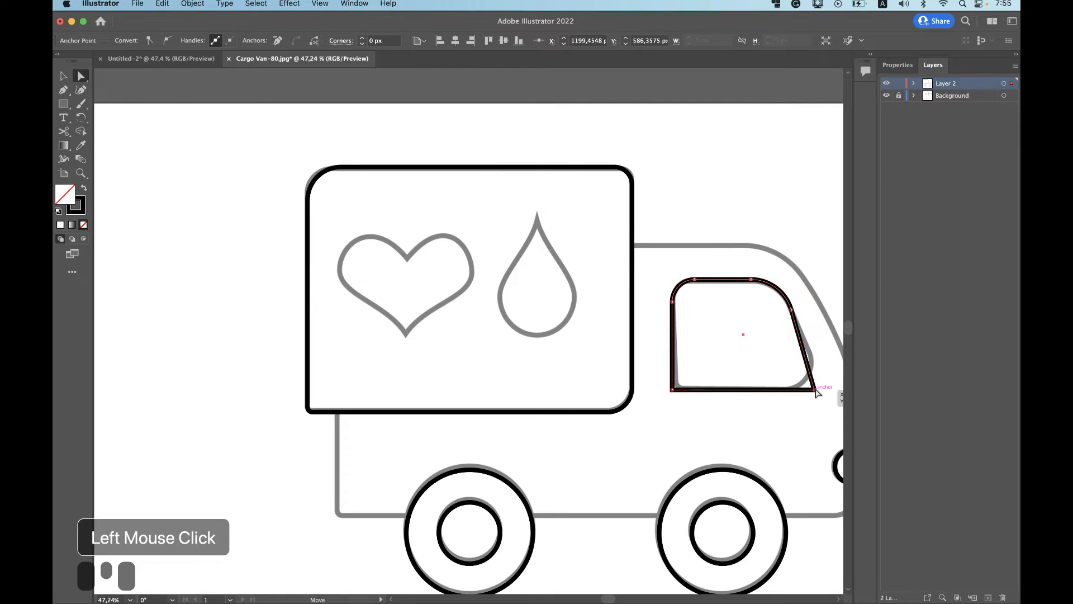
pyautogui.moveTo(815, 390); pyautogui.dragTo(781, 372)
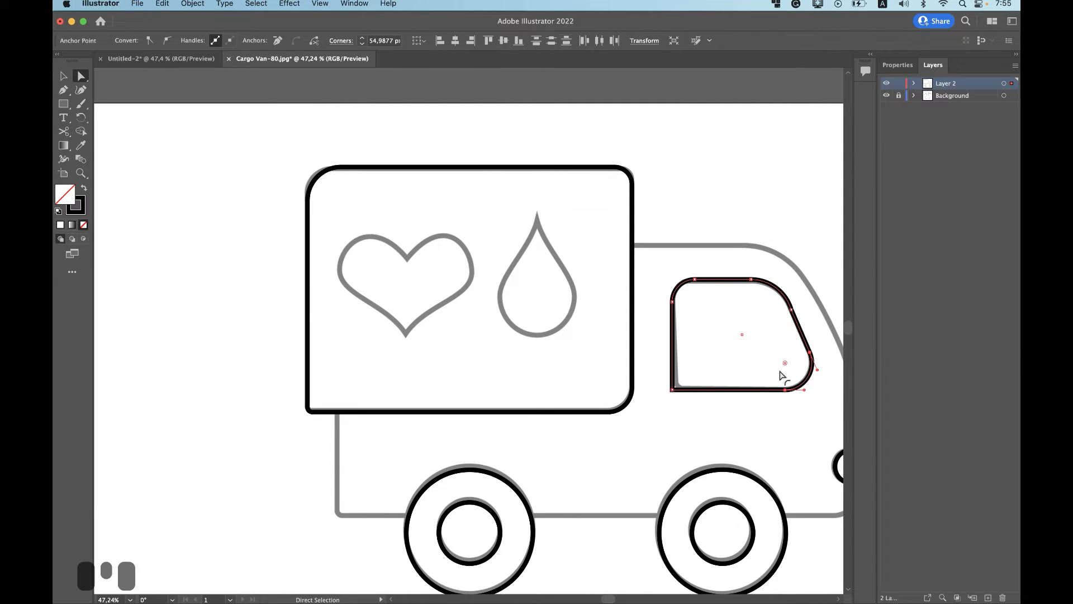
pyautogui.click(673, 388)
pyautogui.moveTo(674, 389); pyautogui.dragTo(696, 376)
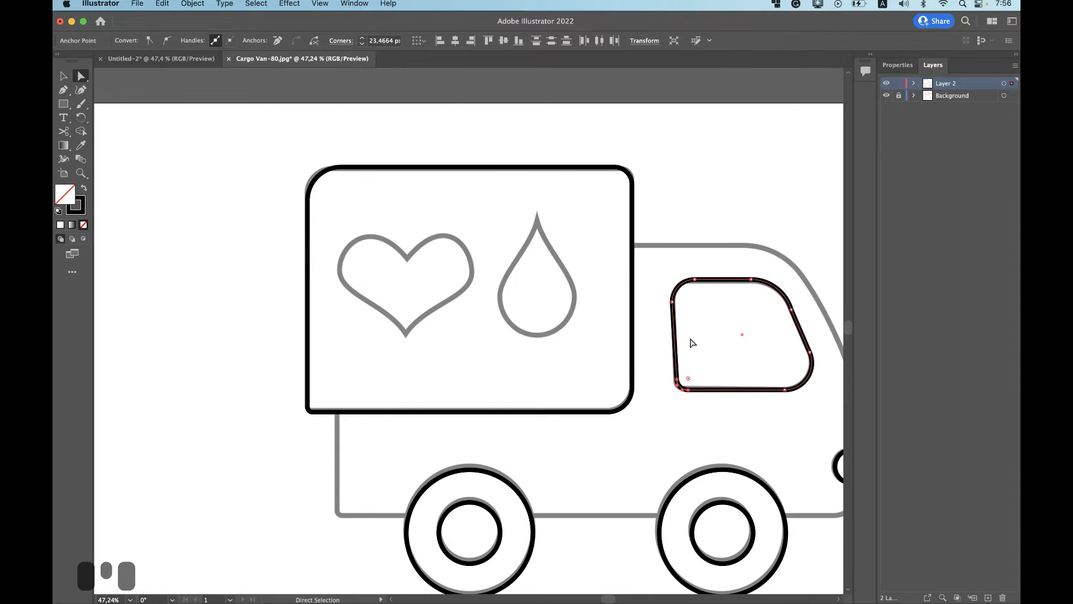
# - Undo the window's lower-left corner rounding and round that corner again to about 22 px
pyautogui.press('super+z')
pyautogui.press('super+z')
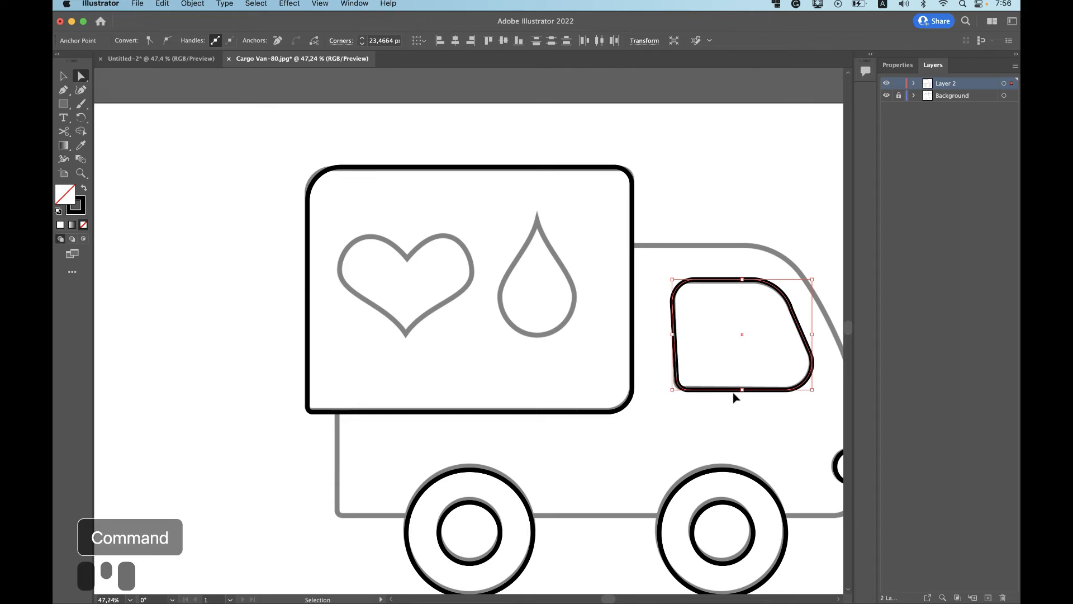
pyautogui.scroll(10, 698, 389)
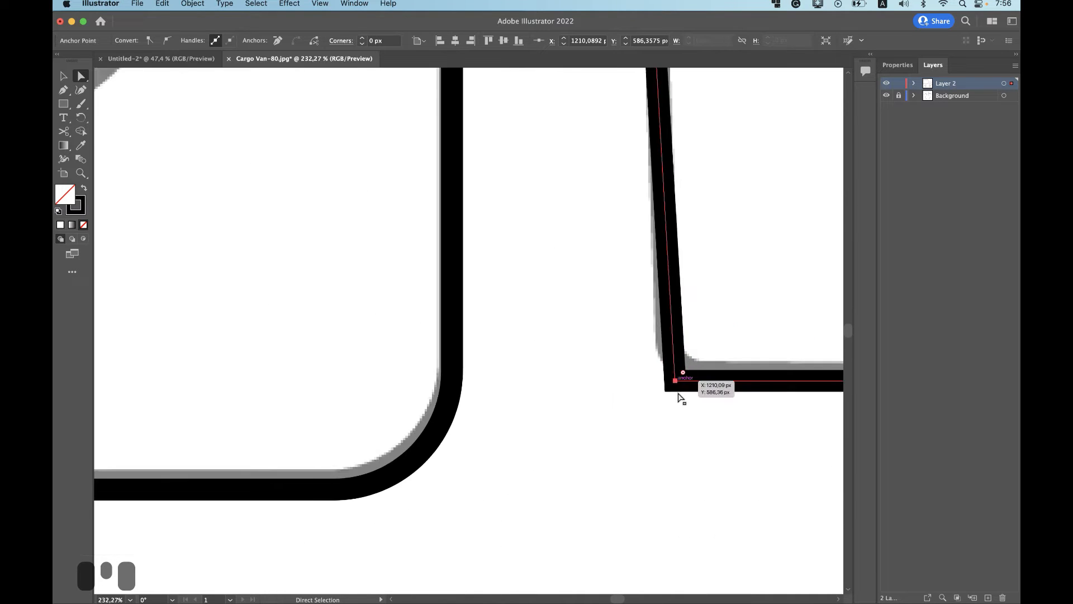
pyautogui.press('+')
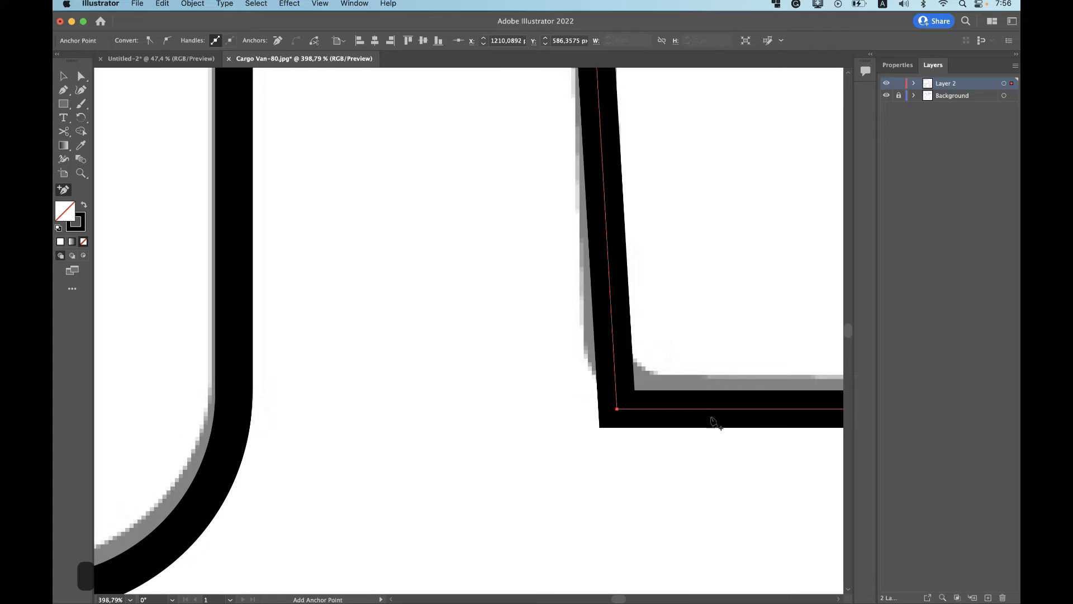
pyautogui.press('a')
pyautogui.moveTo(625, 400); pyautogui.dragTo(701, 319)
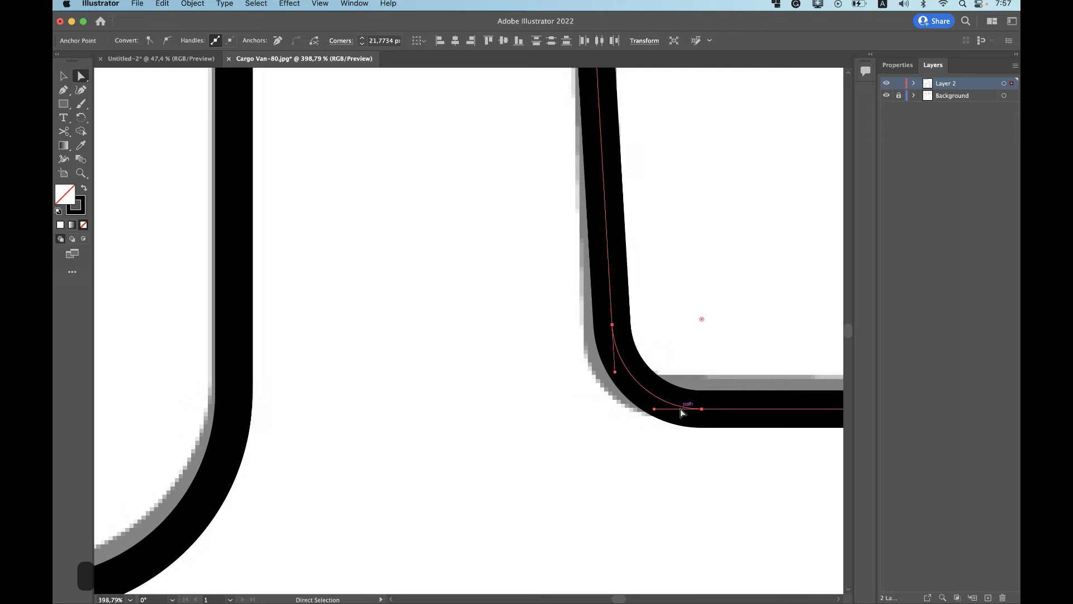
# - Nudge the window's bottom edge about 2.8 px toward the cargo box to fit the sketch
pyautogui.moveTo(686, 409); pyautogui.dragTo(752, 409)
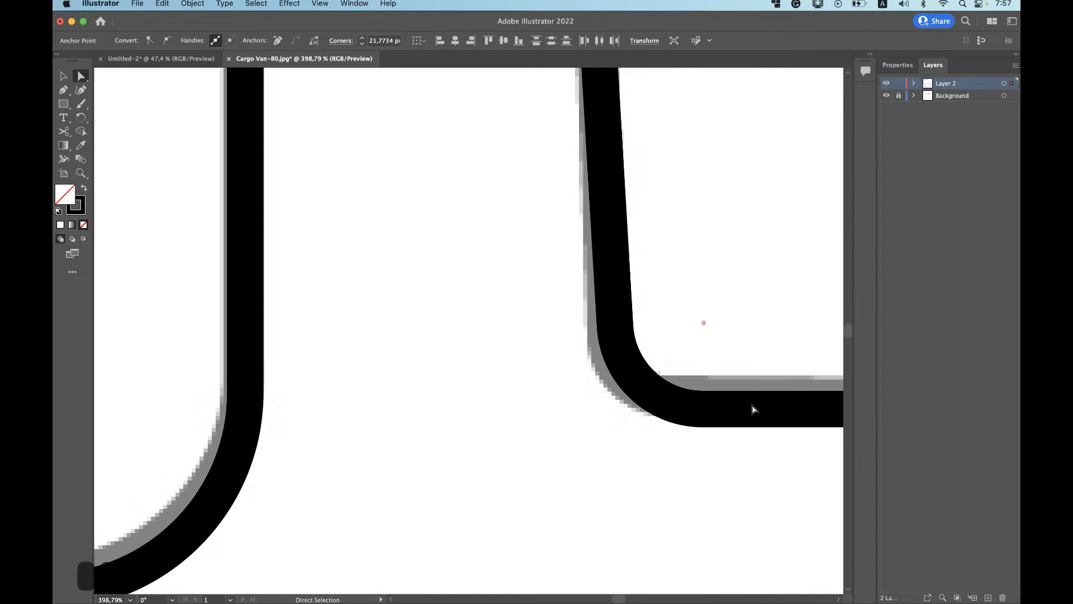
pyautogui.scroll(-10, 752, 409)
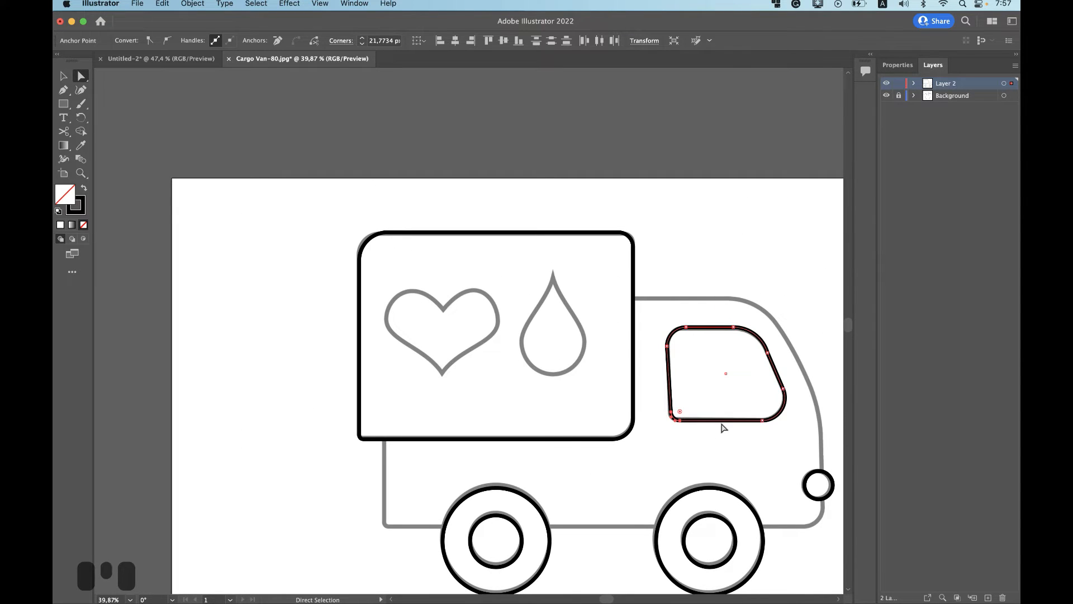
pyautogui.click(725, 427)
pyautogui.click(721, 425)
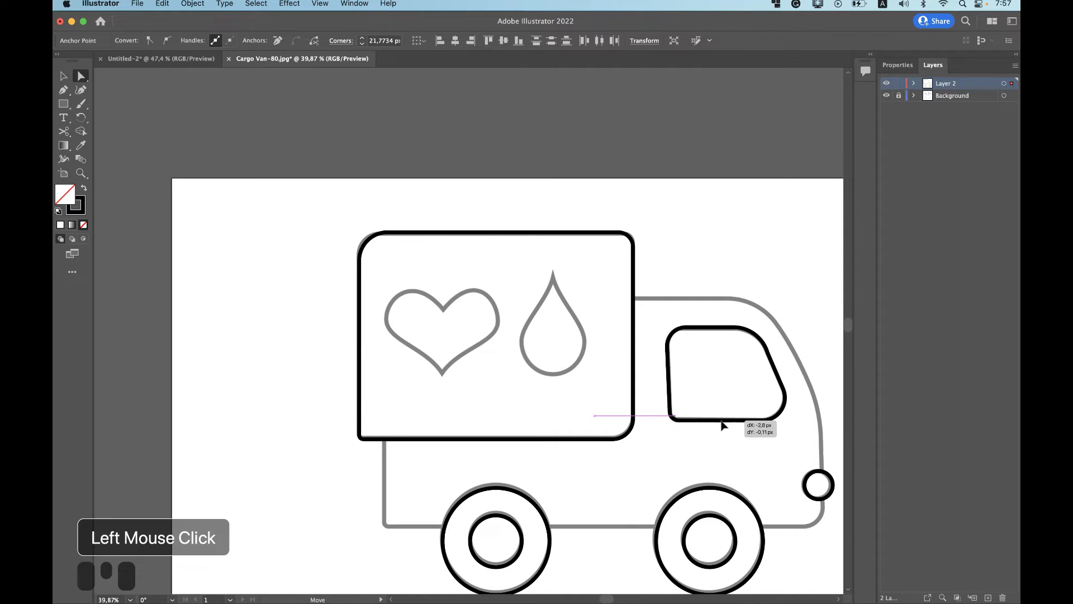
pyautogui.click(670, 396)
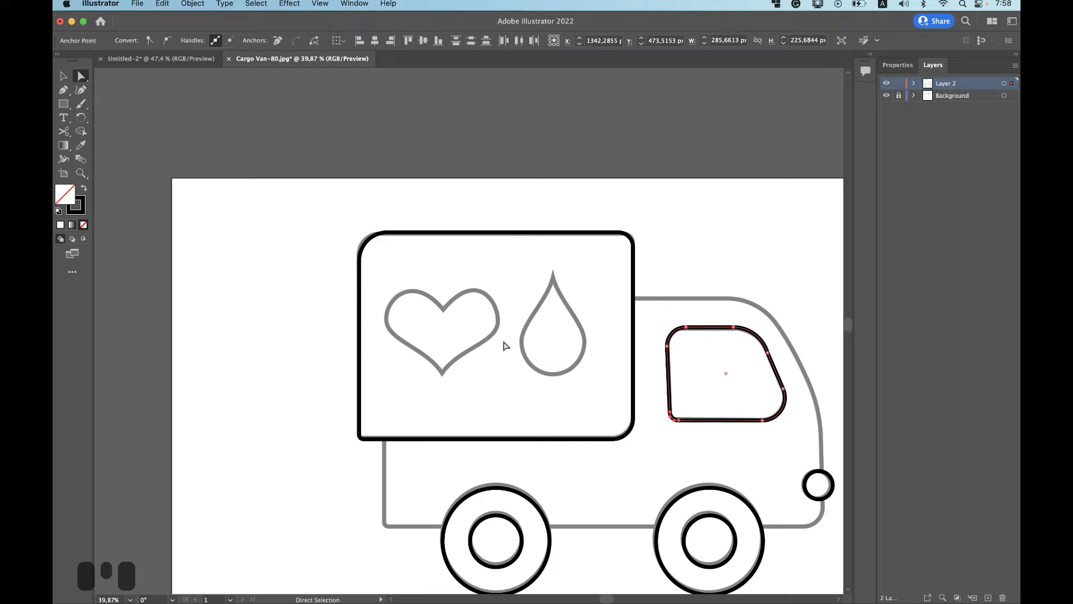
# - Draw a circle about 258 px in diameter from its center over the heart sketch on the cargo box
pyautogui.moveTo(63, 104); pyautogui.dragTo(102, 117)
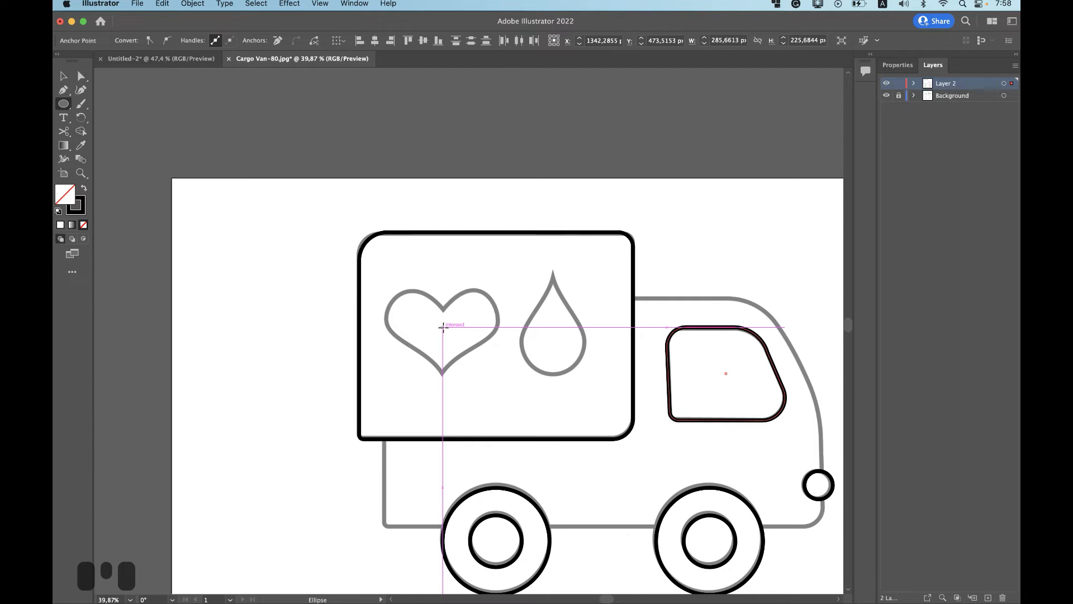
pyautogui.hotkey('shift', 'ctrl')
pyautogui.hotkey('shift', 'ctrl', 'alt')
pyautogui.press('shift+super')
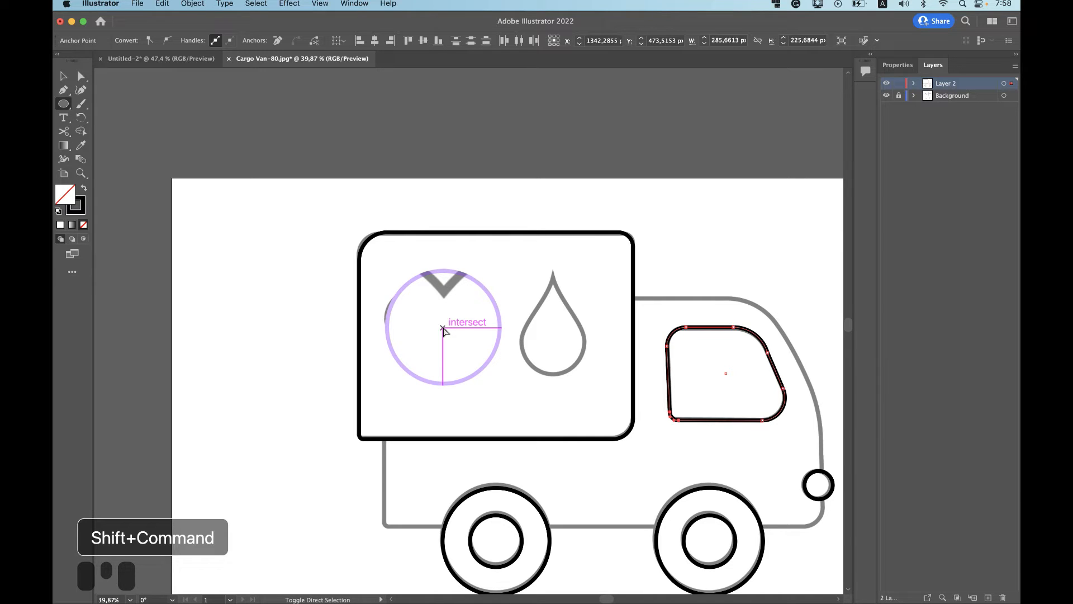
pyautogui.click(320, 4)
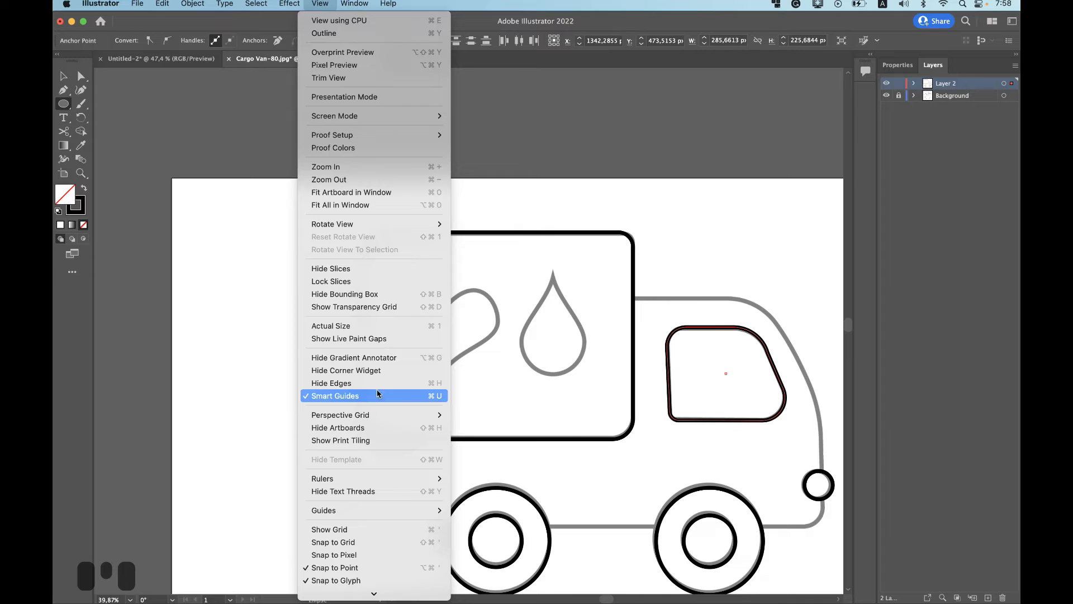
pyautogui.click(478, 321)
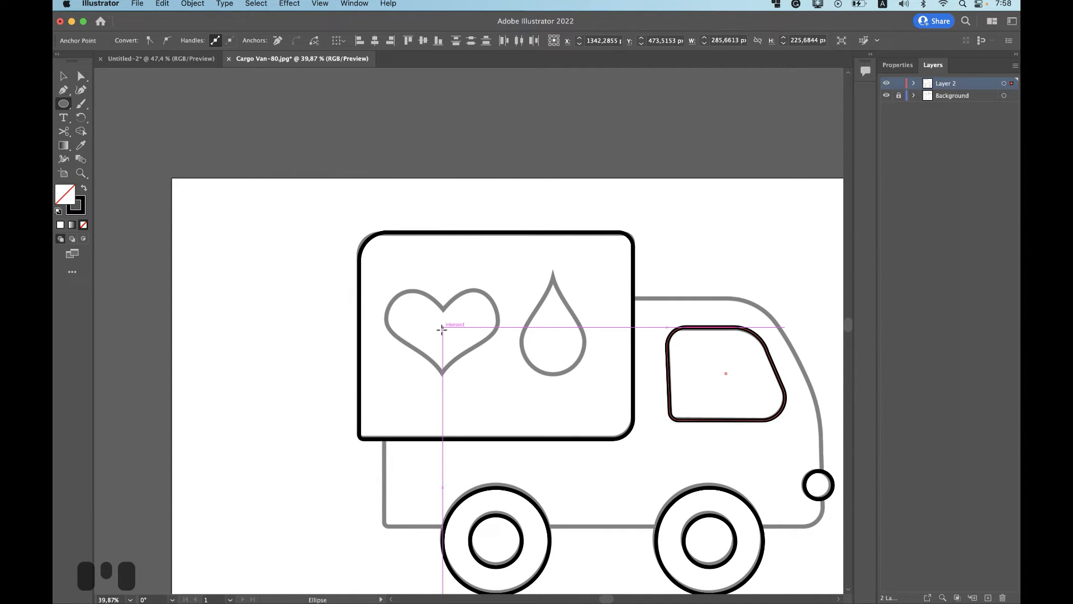
pyautogui.moveTo(442, 330)
pyautogui.mouseDown()
pyautogui.moveTo(454, 357)
pyautogui.moveTo(496, 375)
pyautogui.mouseUp()
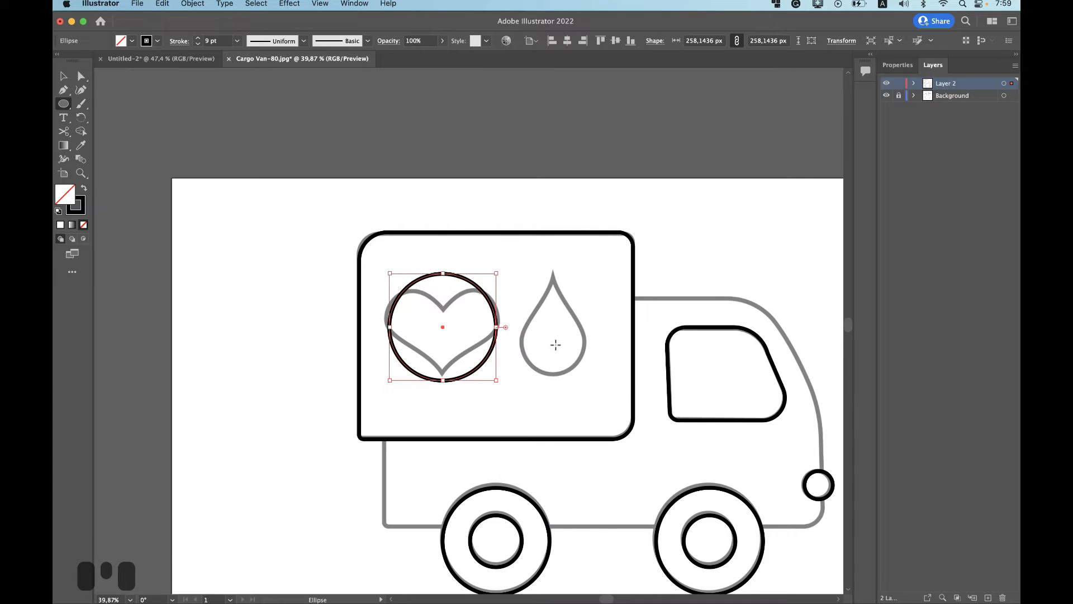
# - Draw a circle about 155 px in diameter over the drop sketch's round base and pull its top anchor point up to the tip
pyautogui.click(554, 343)
pyautogui.click(510, 334)
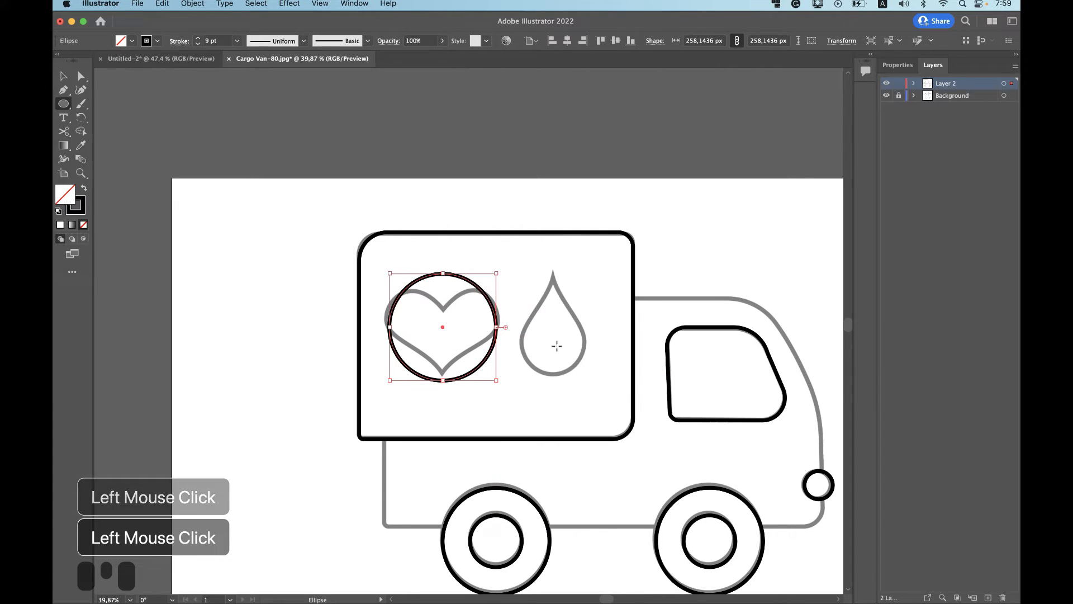
pyautogui.moveTo(554, 342); pyautogui.dragTo(583, 373)
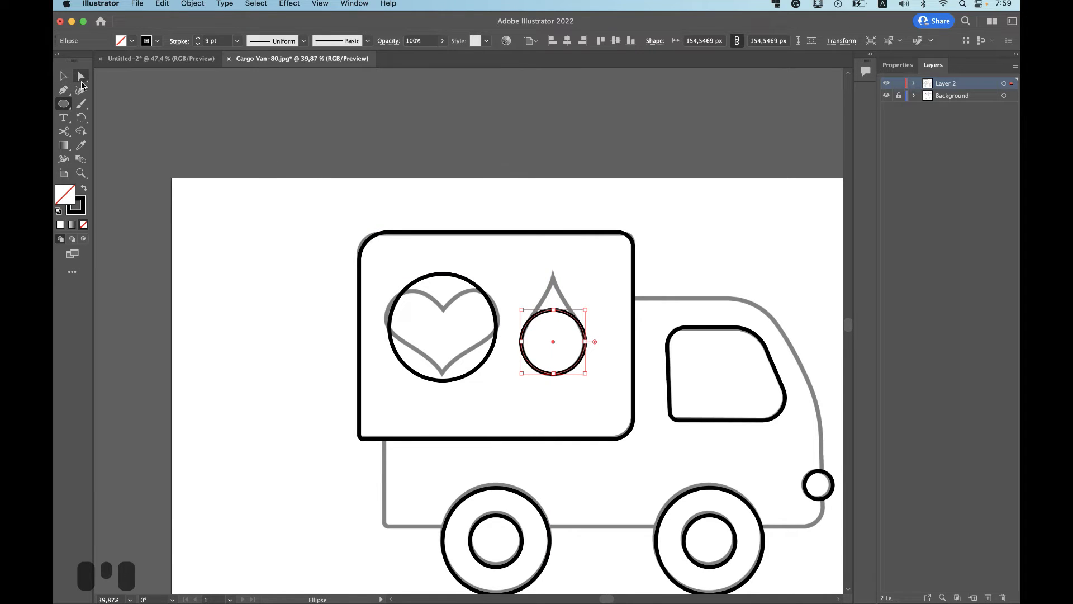
pyautogui.click(81, 75)
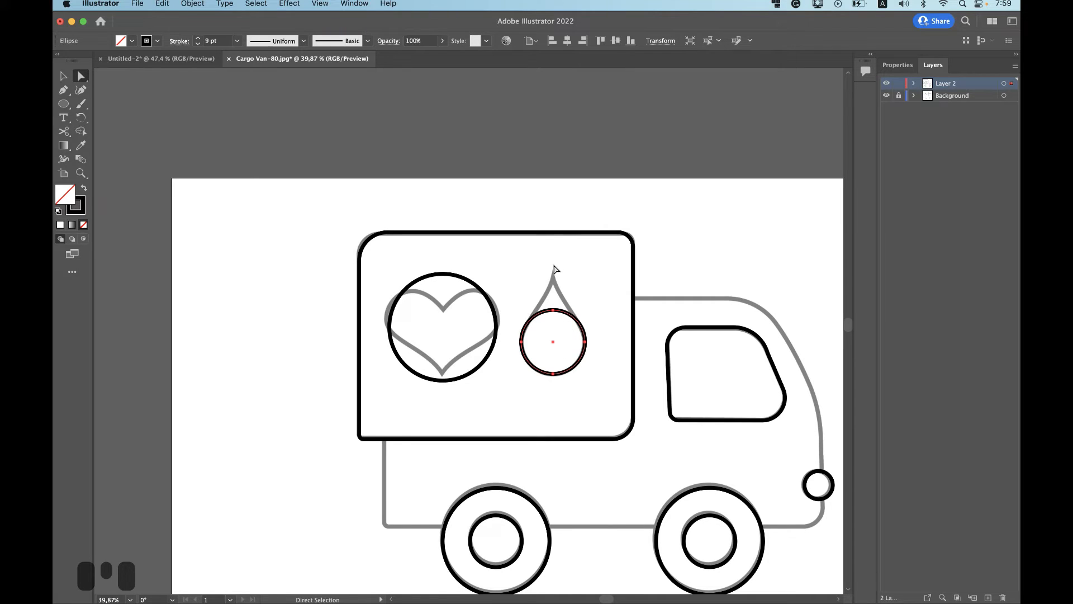
pyautogui.click(555, 312)
pyautogui.moveTo(555, 314); pyautogui.dragTo(555, 273)
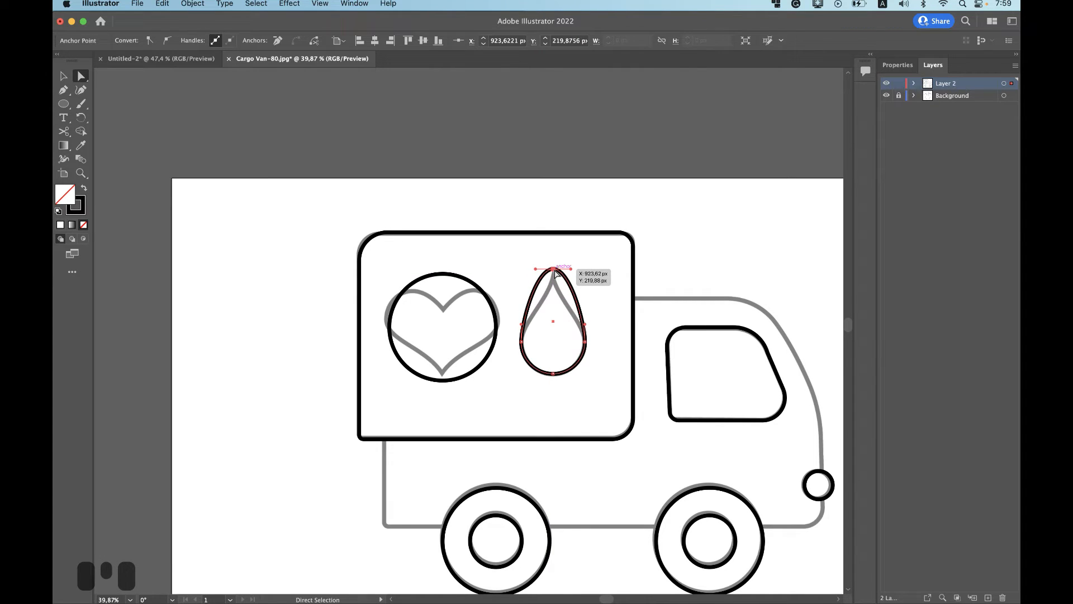
# - Try bending the drop's sides with the top anchor point's linked direction handles, and undo the handle changes
pyautogui.scroll(5, 555, 271)
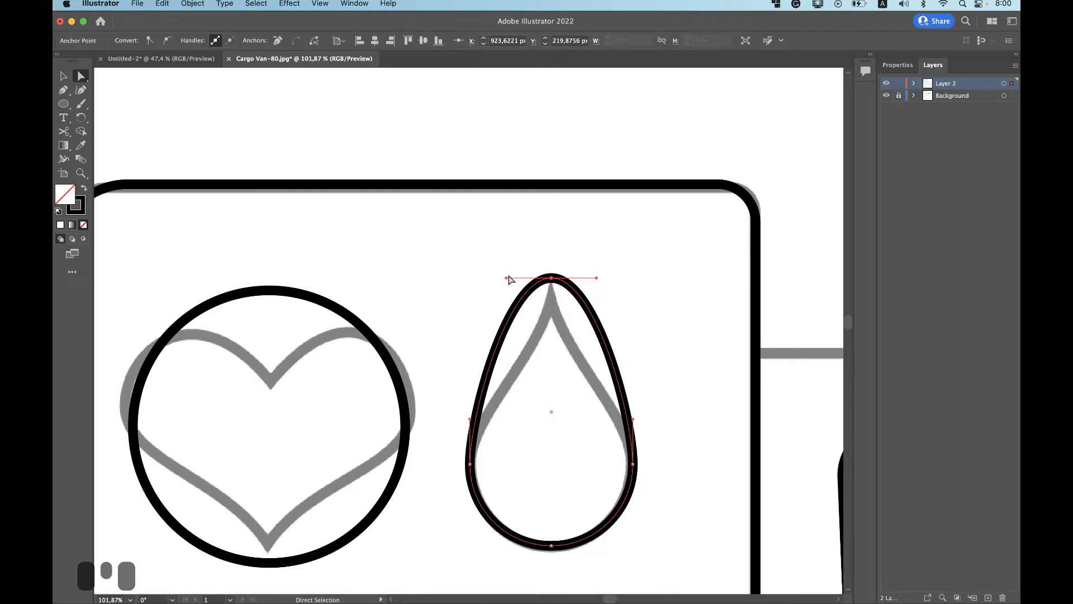
pyautogui.moveTo(507, 279); pyautogui.dragTo(557, 347)
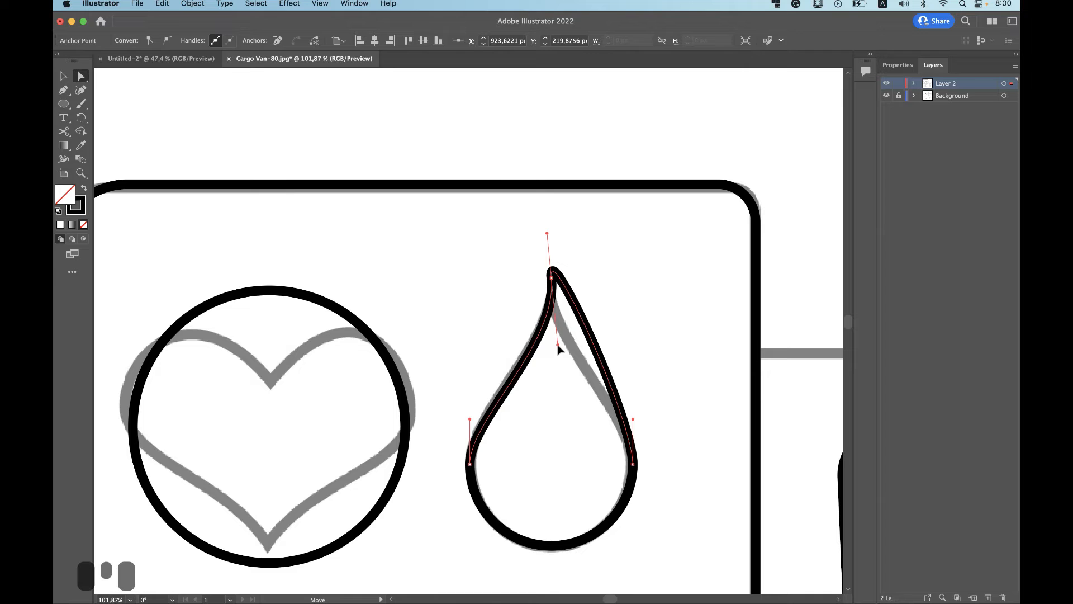
pyautogui.moveTo(558, 345); pyautogui.dragTo(478, 280)
pyautogui.moveTo(597, 277); pyautogui.dragTo(661, 333)
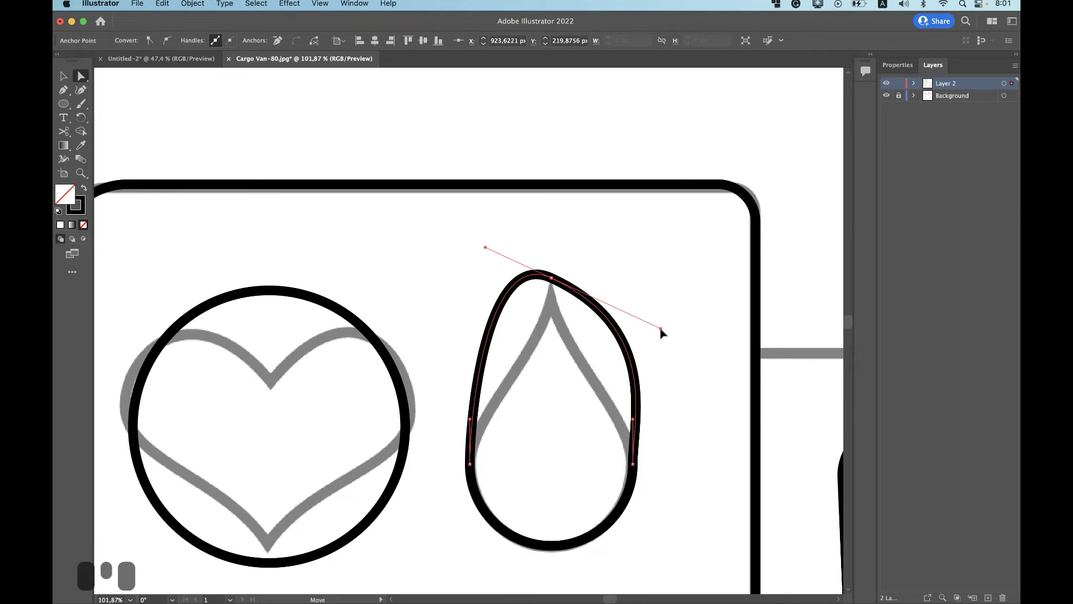
pyautogui.press('super+z')
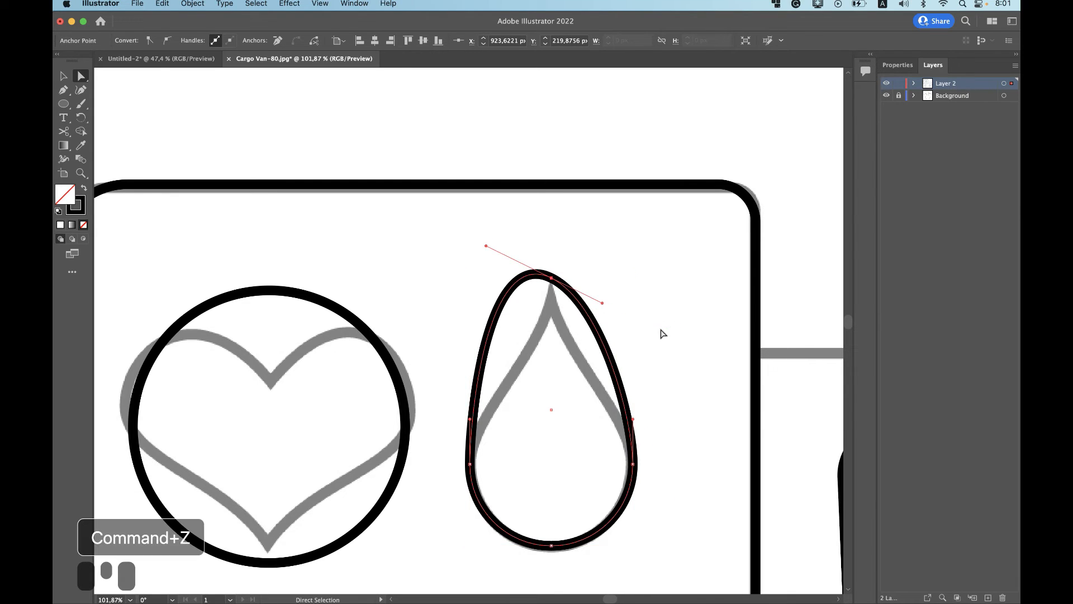
pyautogui.press('super+z')
pyautogui.press('super')
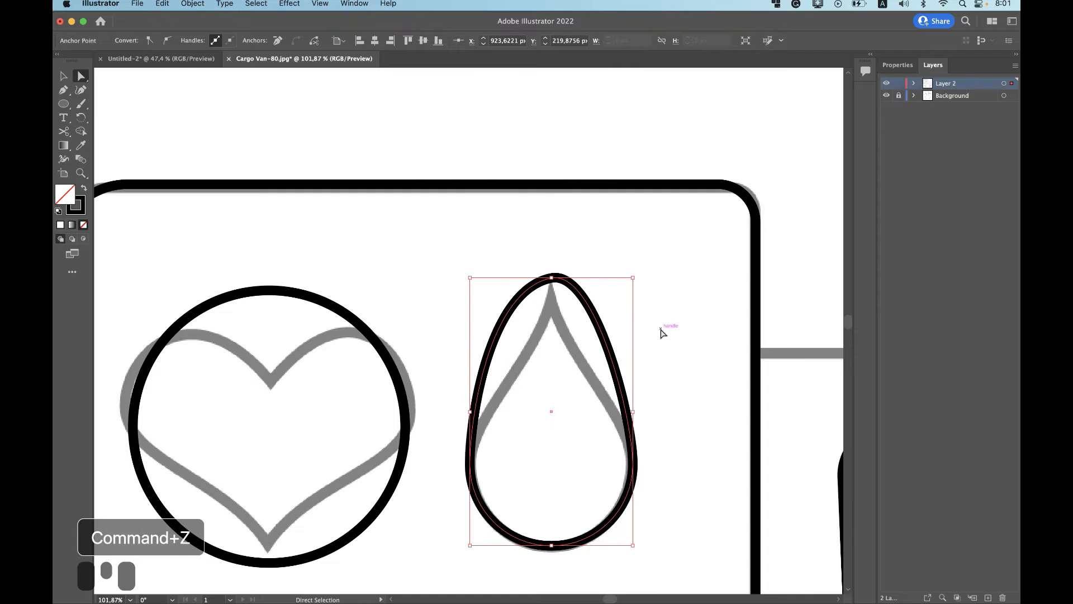
pyautogui.press('super')
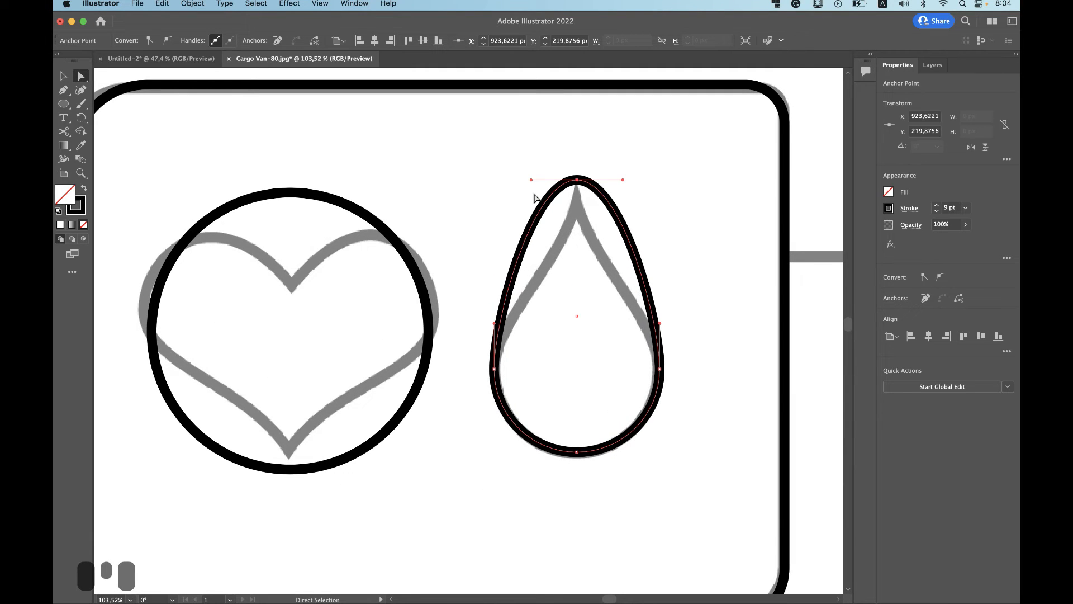
# - Move the drop's two top direction handles independently down into the shape to form a pointed tip with sides matching the sketch
pyautogui.press('alt')
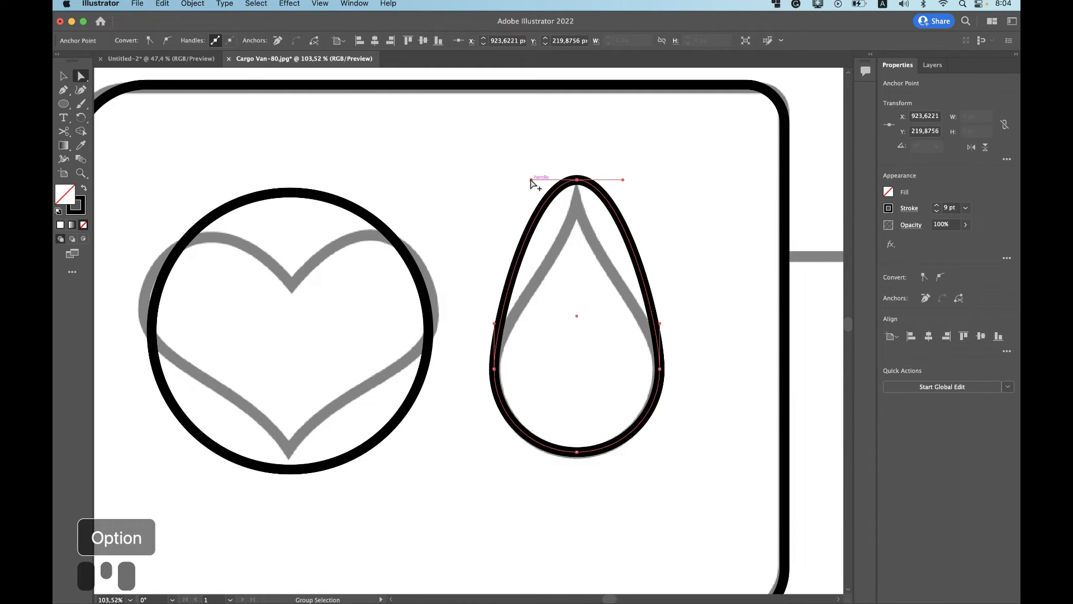
pyautogui.keyDown('alt'); pyautogui.click(531, 180); pyautogui.keyUp('alt')
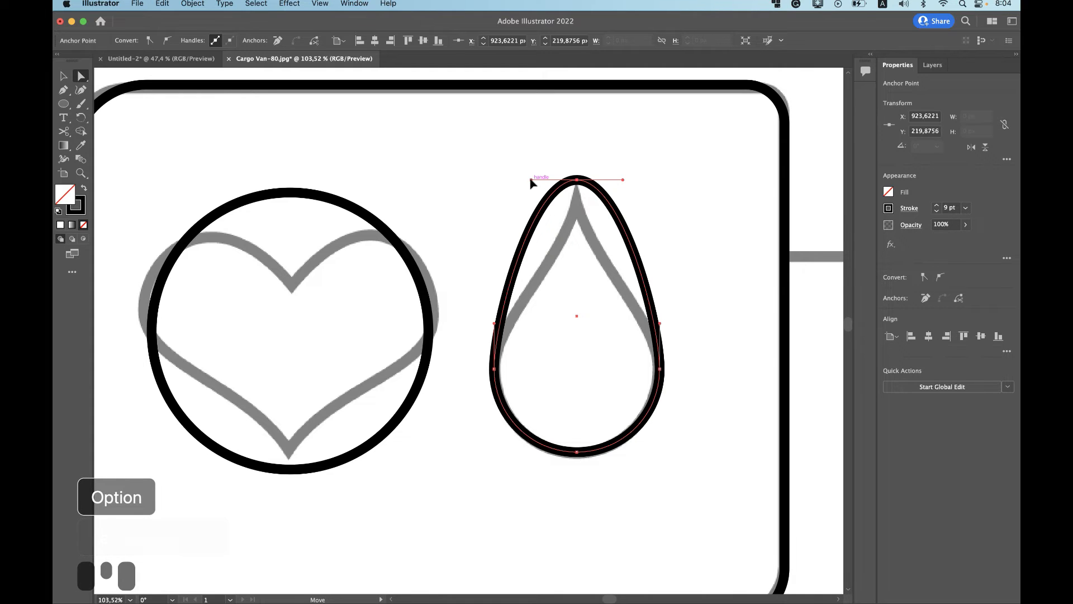
pyautogui.moveTo(531, 181); pyautogui.dragTo(571, 256)
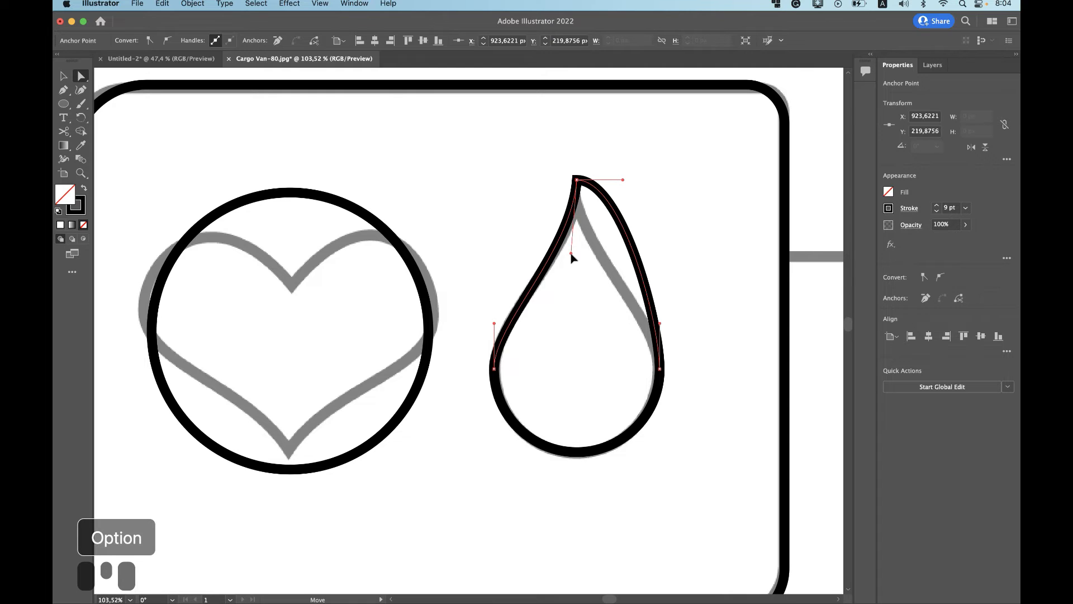
pyautogui.moveTo(571, 257); pyautogui.dragTo(572, 254)
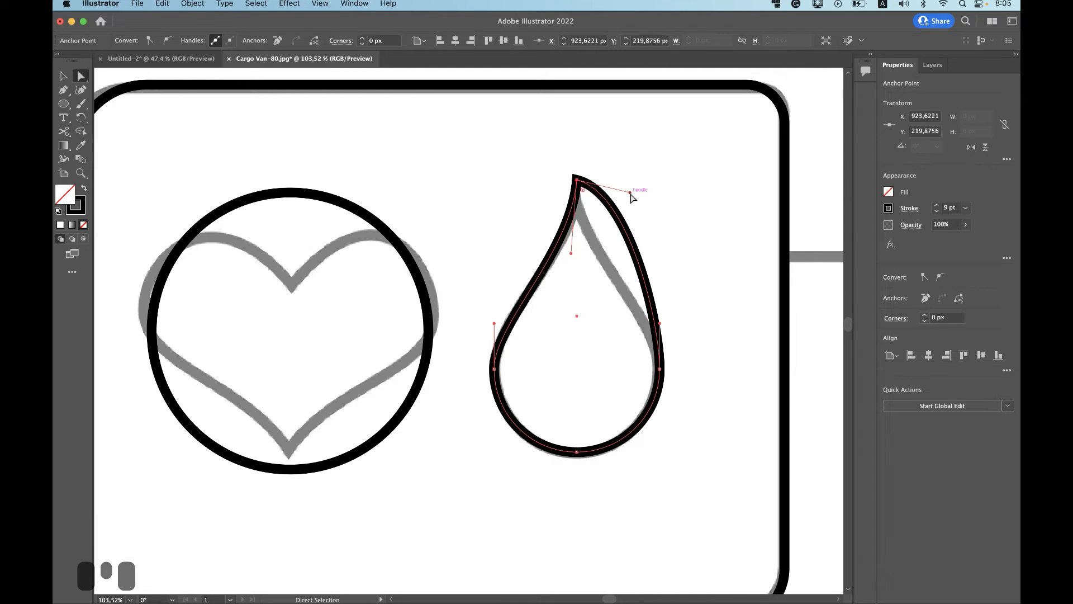
pyautogui.moveTo(630, 194); pyautogui.dragTo(589, 246)
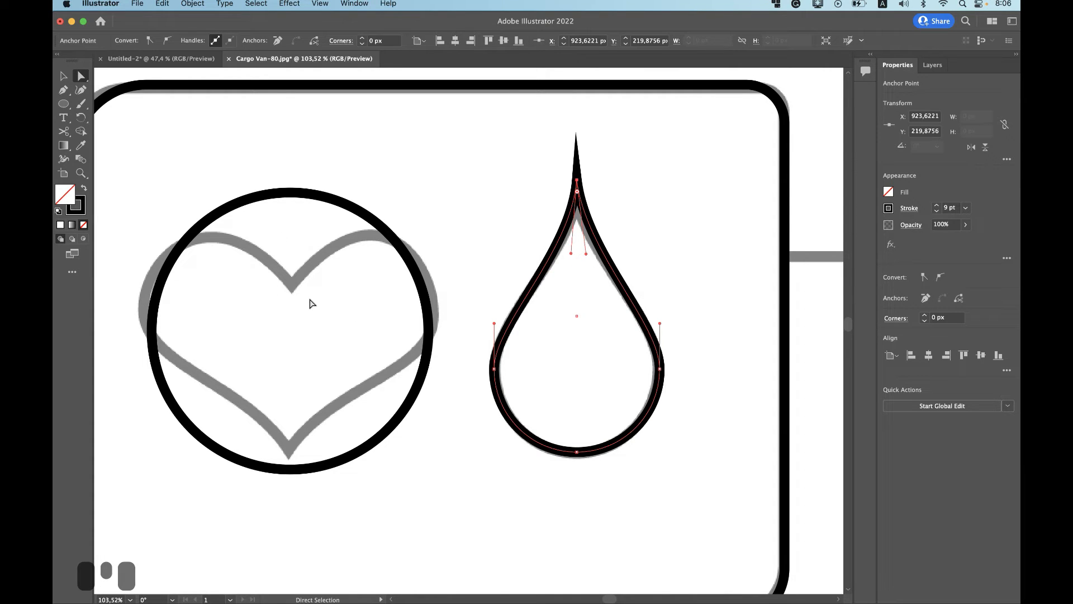
# - Move the top anchor point of the circle over the heart sketch straight down about 80 px to the heart's notch
pyautogui.hotkey('ctrl', 'shift')
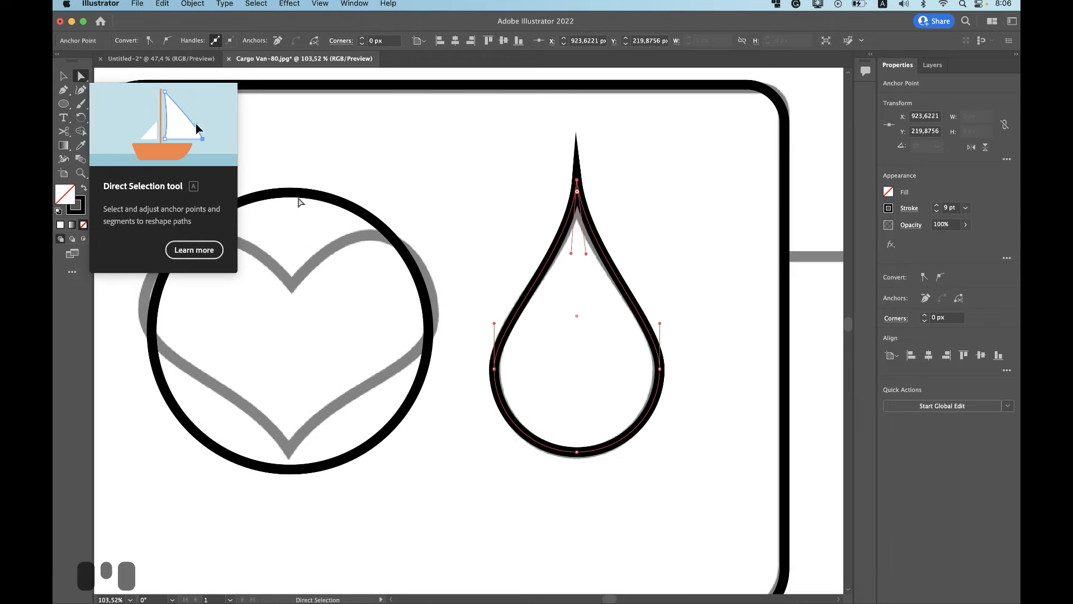
pyautogui.click(291, 193)
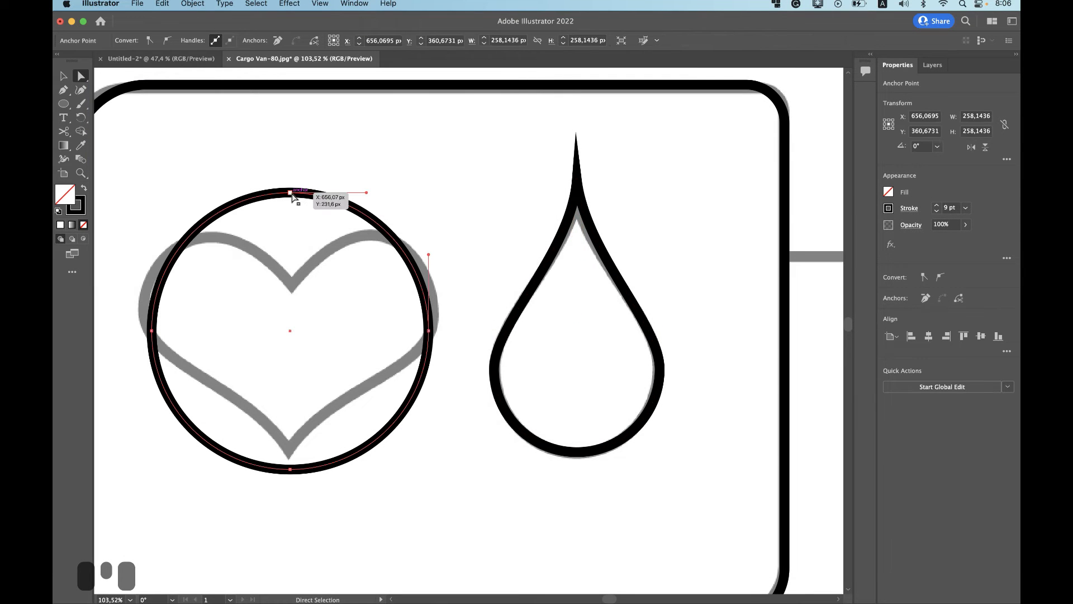
pyautogui.click(291, 193)
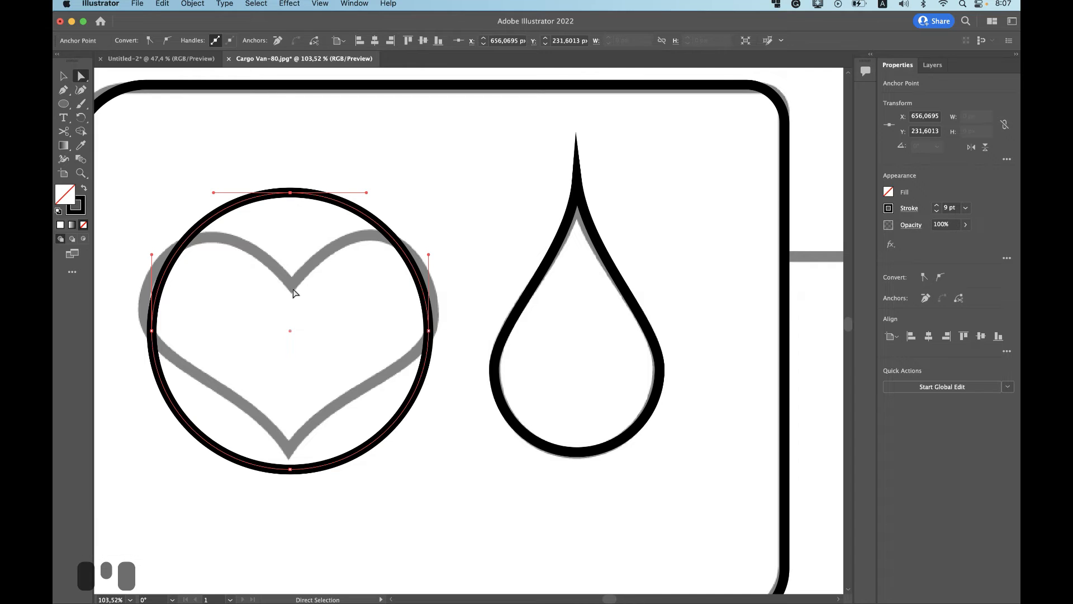
pyautogui.moveTo(291, 193); pyautogui.dragTo(290, 278)
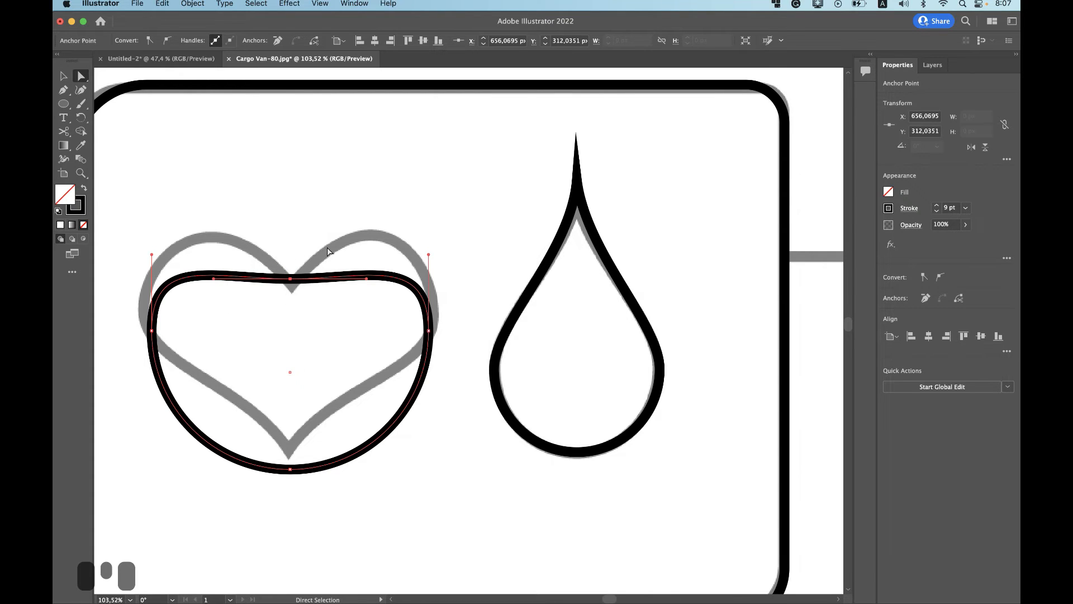
# - Pull the two direction handles of the heart's notch anchor independently upward and outward to shape both lobes along the sketch
pyautogui.click(213, 283)
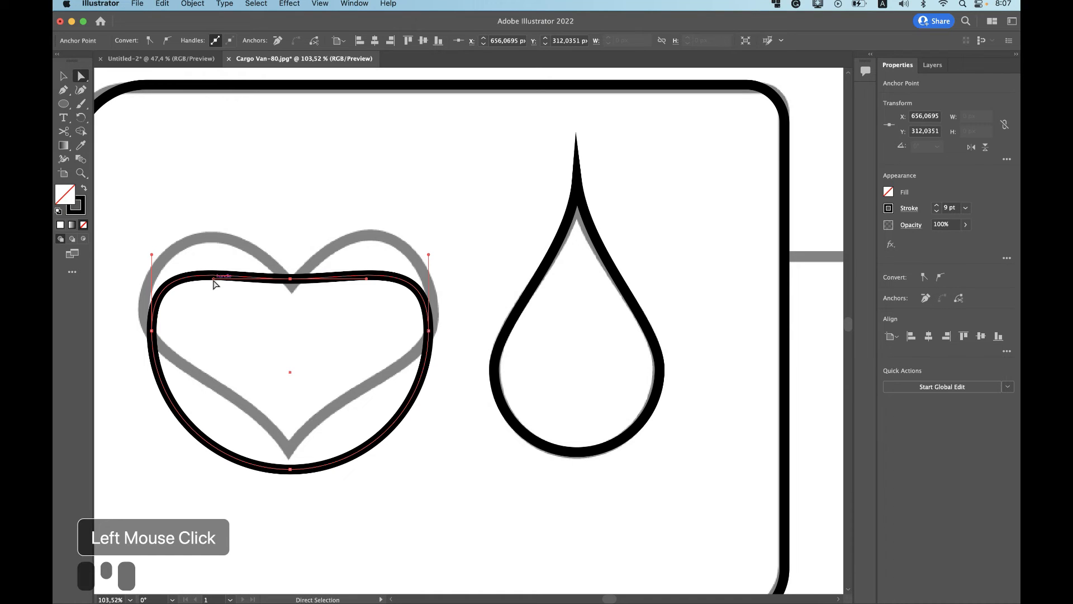
pyautogui.moveTo(214, 284); pyautogui.dragTo(200, 193)
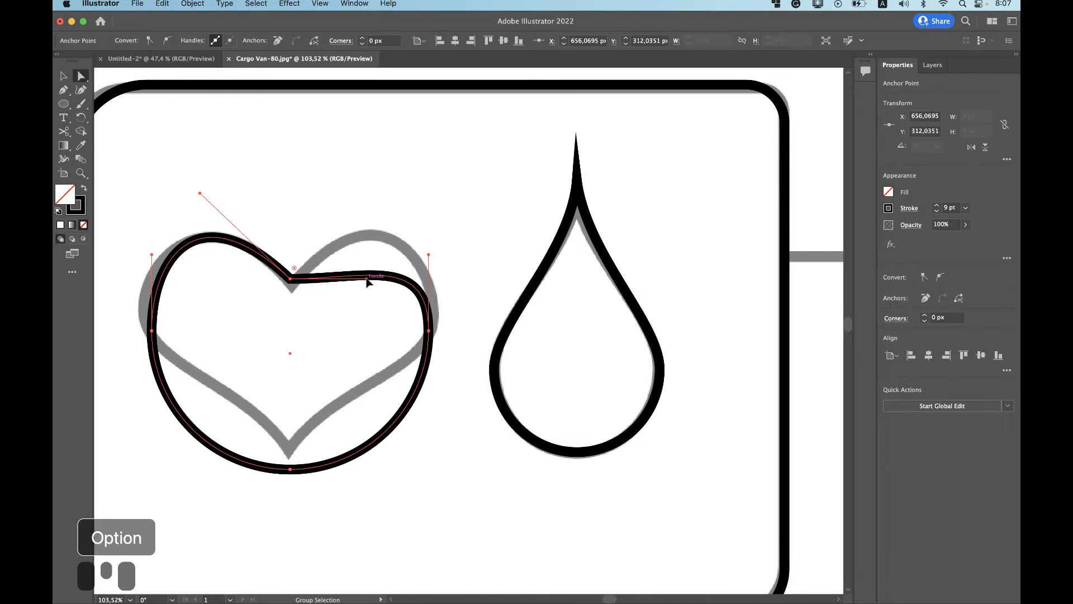
pyautogui.click(367, 279)
pyautogui.moveTo(367, 279); pyautogui.dragTo(385, 178)
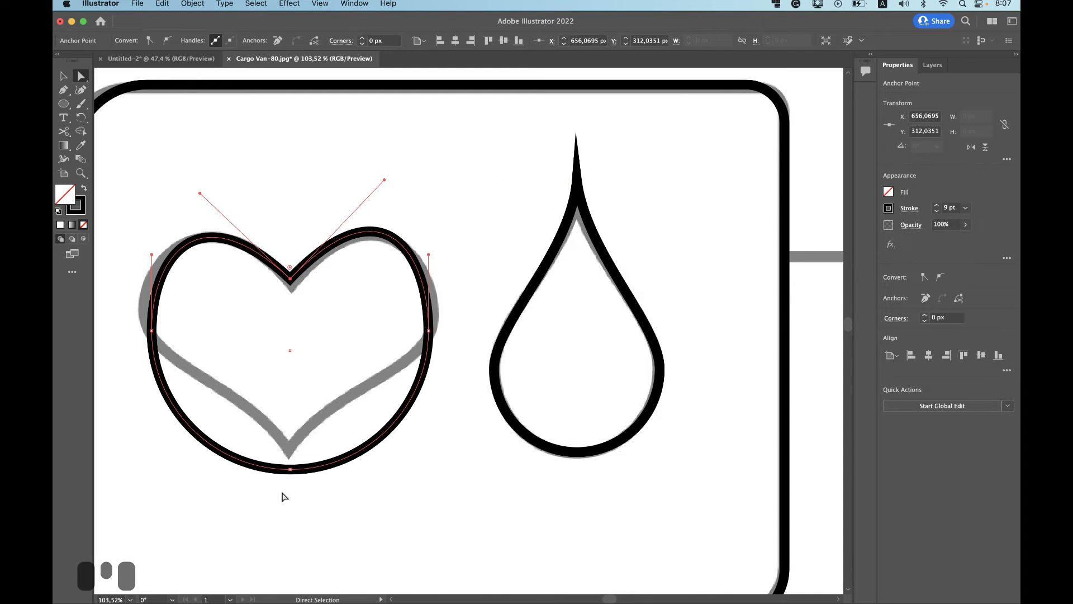
# - Move the heart's bottom anchor up about 16 px to the sketched tip and pull its two handles independently upward to form a point
pyautogui.click(290, 470)
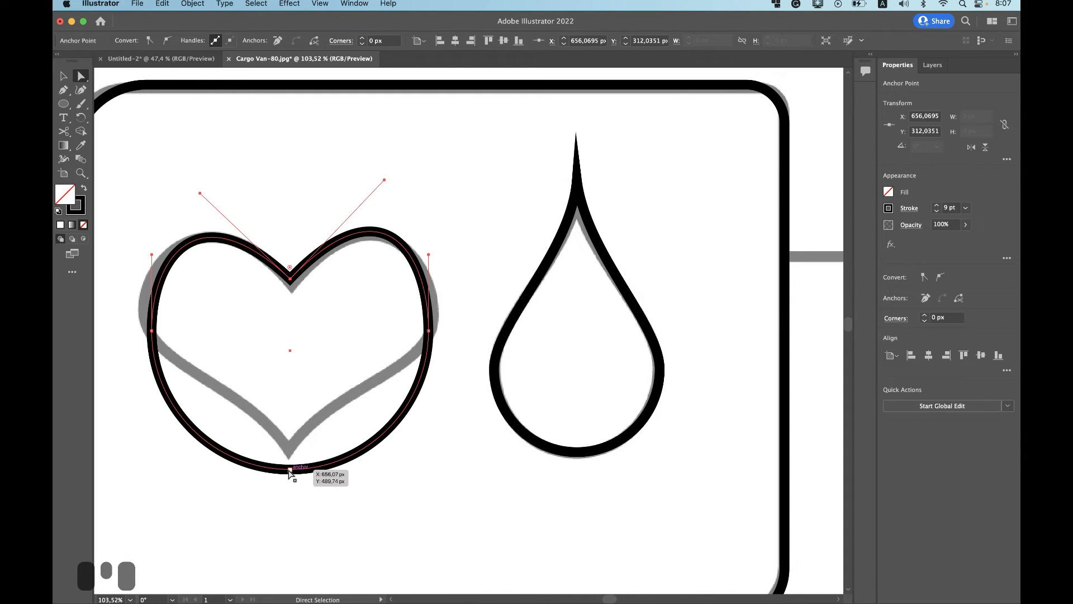
pyautogui.click(290, 471)
pyautogui.moveTo(290, 471); pyautogui.dragTo(289, 451)
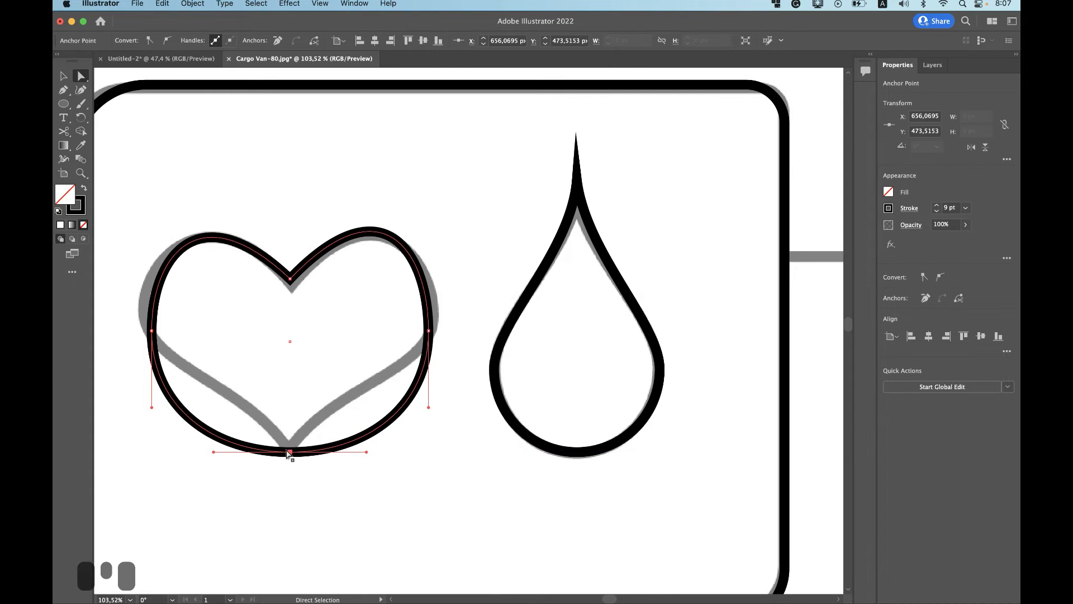
pyautogui.moveTo(214, 452); pyautogui.dragTo(238, 362)
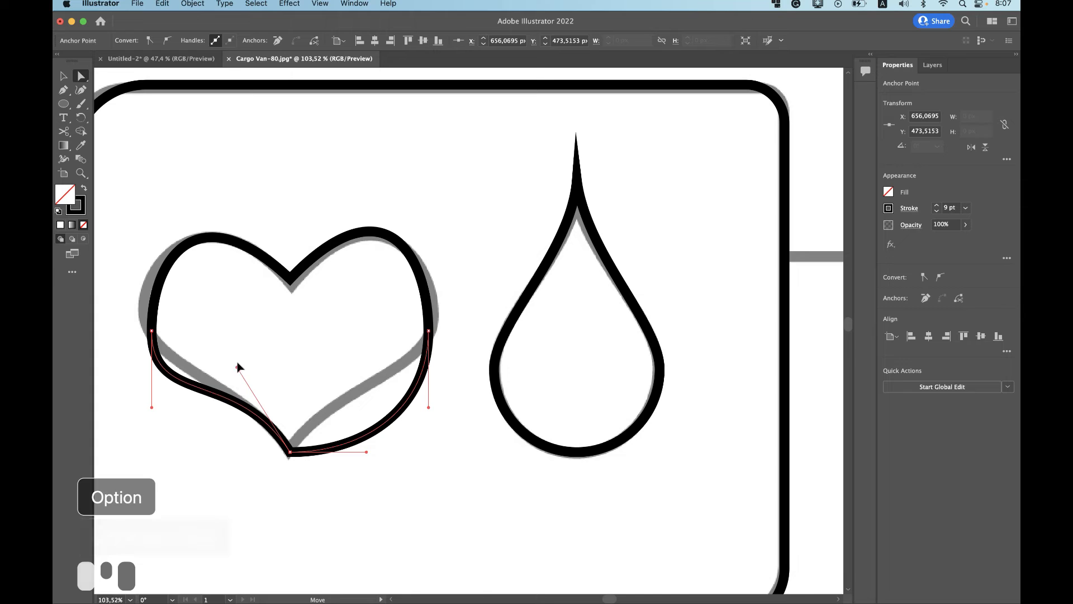
pyautogui.click(367, 452)
pyautogui.moveTo(367, 451); pyautogui.dragTo(343, 358)
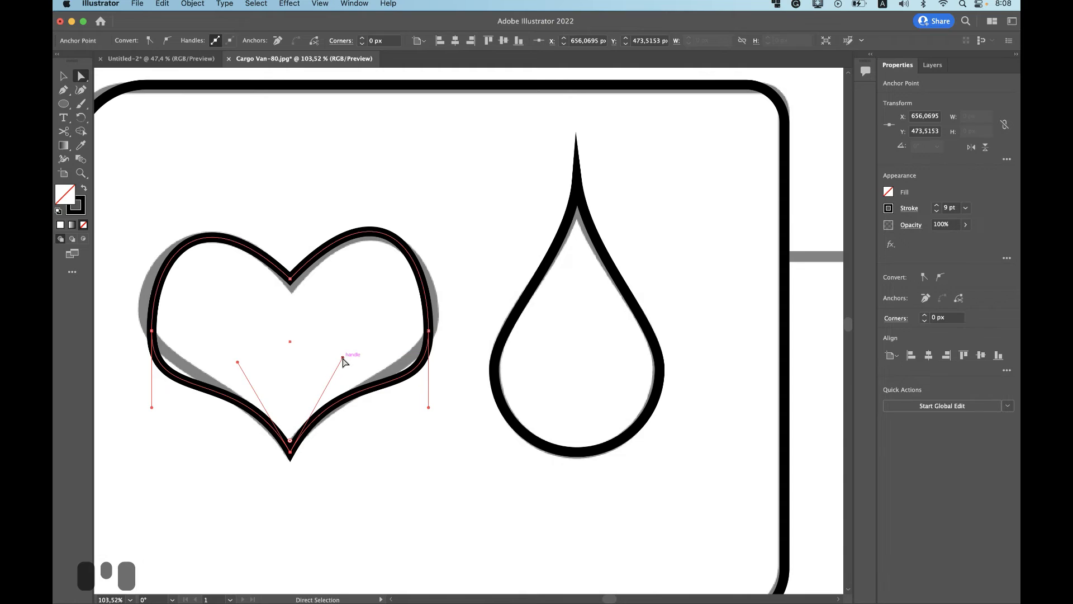
# - Move the heart's right anchor to about X 791, Y 344 and left anchor to about X 520, Y 336, tilting their upper handles outward
pyautogui.click(428, 330)
pyautogui.moveTo(428, 330)
pyautogui.mouseDown()
pyautogui.moveTo(431, 305)
pyautogui.moveTo(436, 313)
pyautogui.mouseUp()
pyautogui.moveTo(154, 333); pyautogui.dragTo(146, 315)
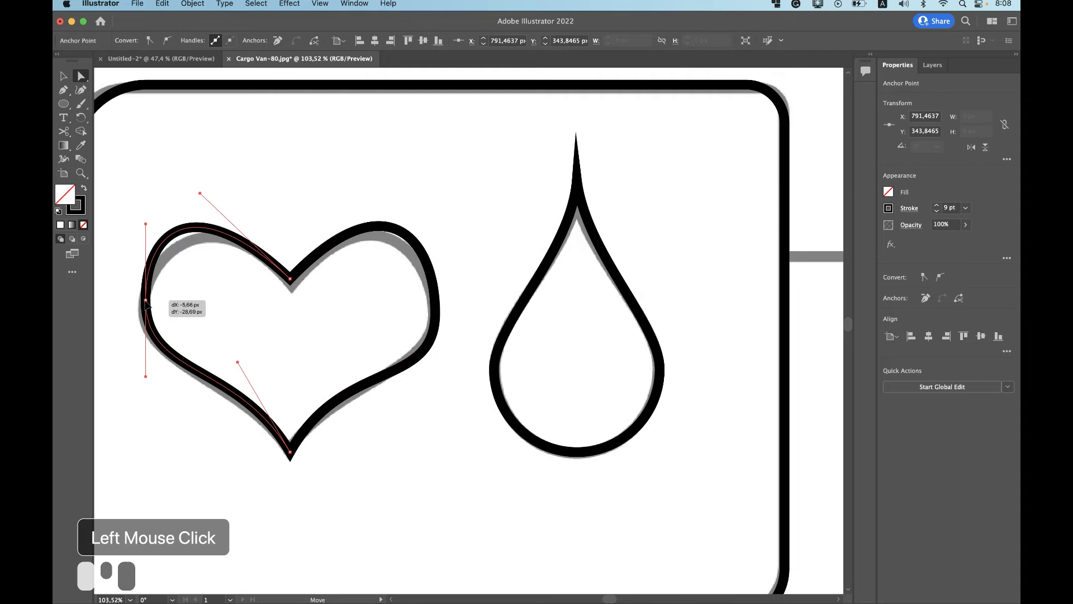
pyautogui.click(144, 304)
pyautogui.moveTo(145, 228); pyautogui.dragTo(130, 245)
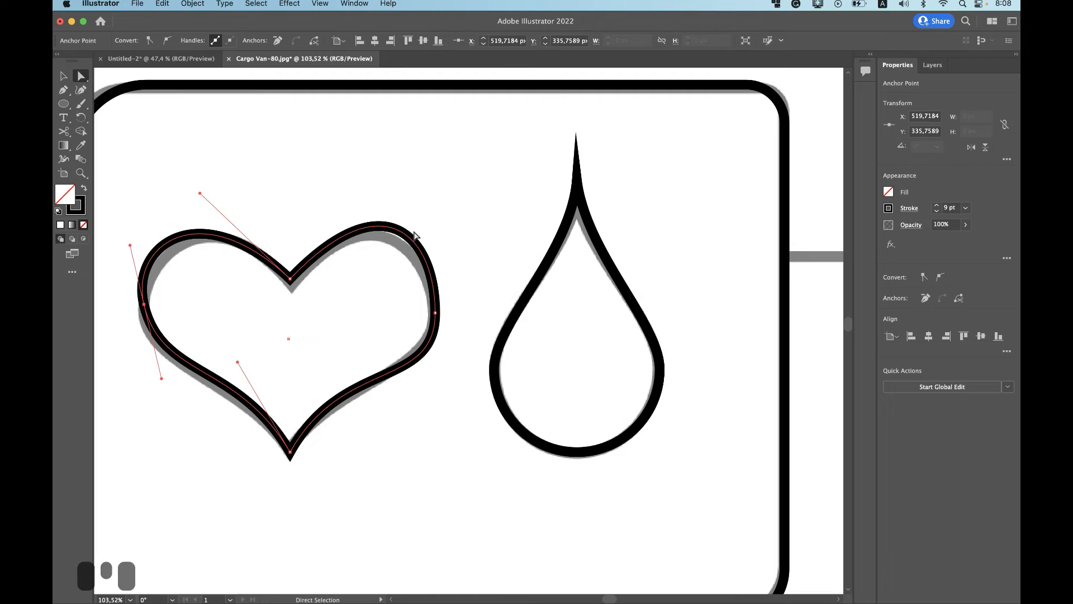
pyautogui.click(438, 314)
pyautogui.click(438, 240)
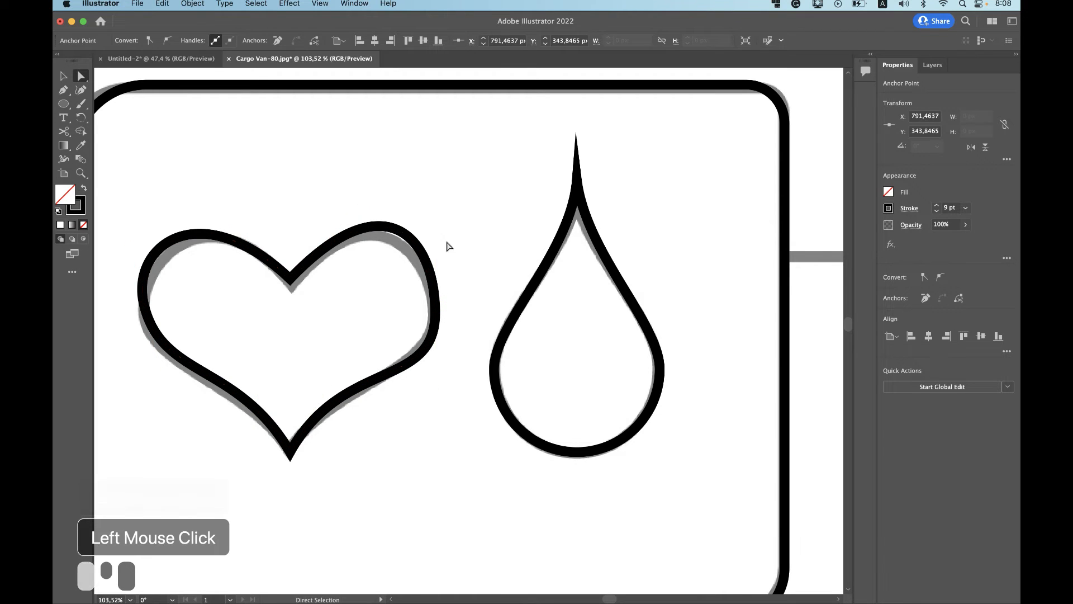
pyautogui.click(435, 312)
pyautogui.moveTo(438, 240)
pyautogui.mouseDown()
pyautogui.moveTo(453, 239)
pyautogui.moveTo(446, 244)
pyautogui.mouseUp()
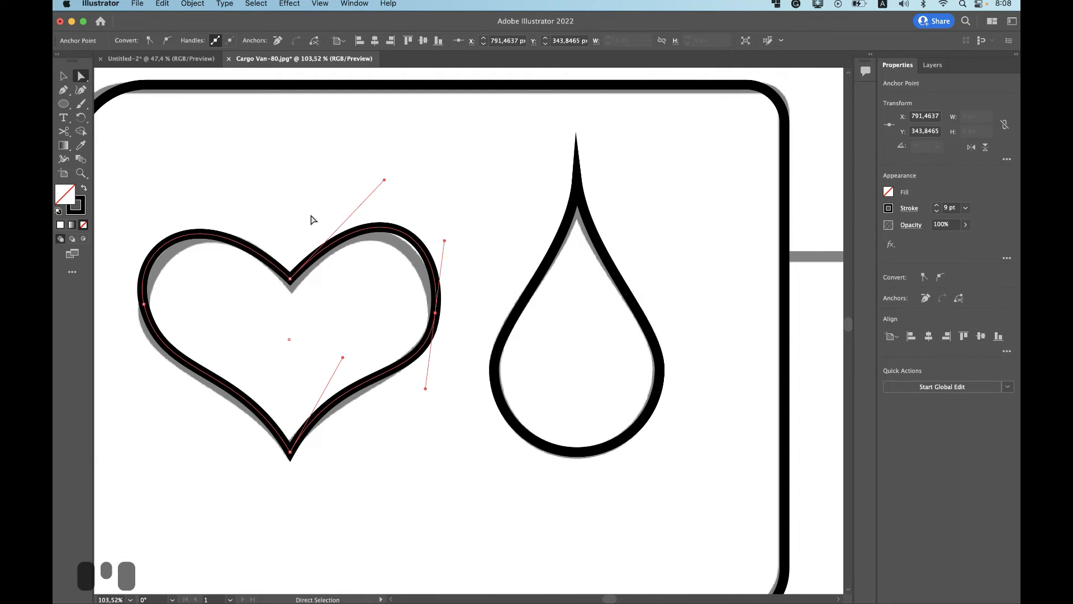
# - Move the whole heart shape down about 6 px so its notch sits on the sketched notch
pyautogui.press('v')
pyautogui.click(292, 278)
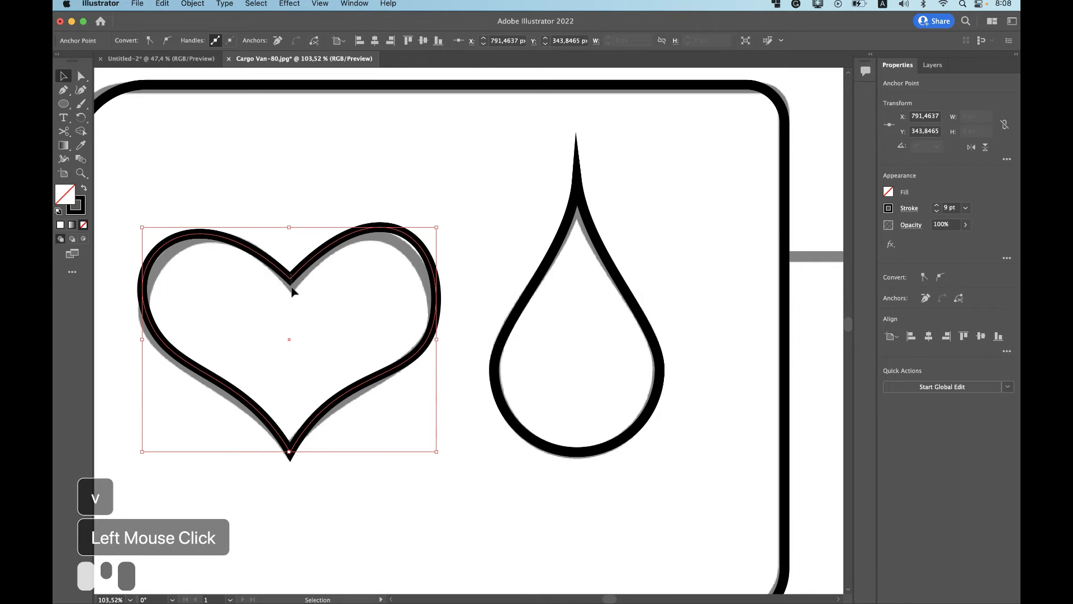
pyautogui.moveTo(292, 288)
pyautogui.mouseDown()
pyautogui.moveTo(292, 298)
pyautogui.moveTo(292, 289)
pyautogui.mouseUp()
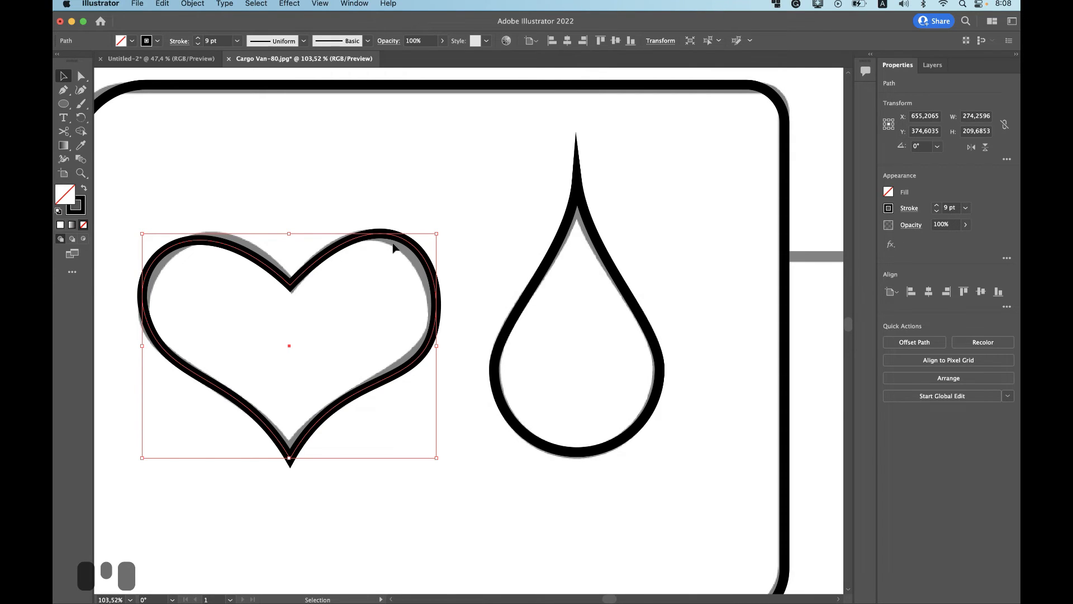
# - Draw a rectangle over the van body sketch and adjust its edges to about 1061 by 550 px
pyautogui.scroll(-5, 393, 246)
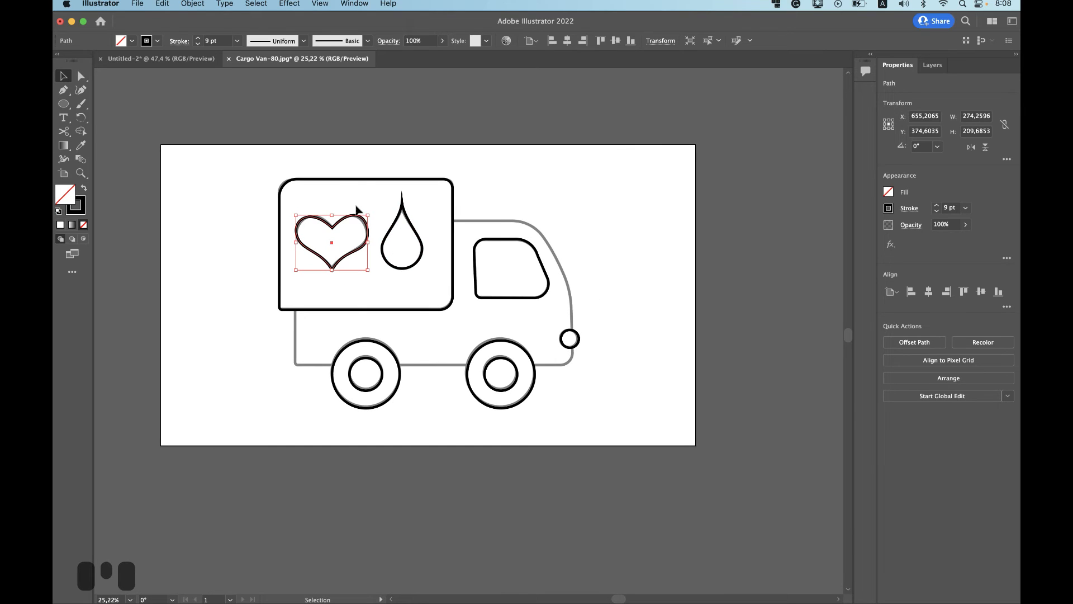
pyautogui.click(64, 105)
pyautogui.click(66, 106)
pyautogui.moveTo(69, 108); pyautogui.dragTo(106, 105)
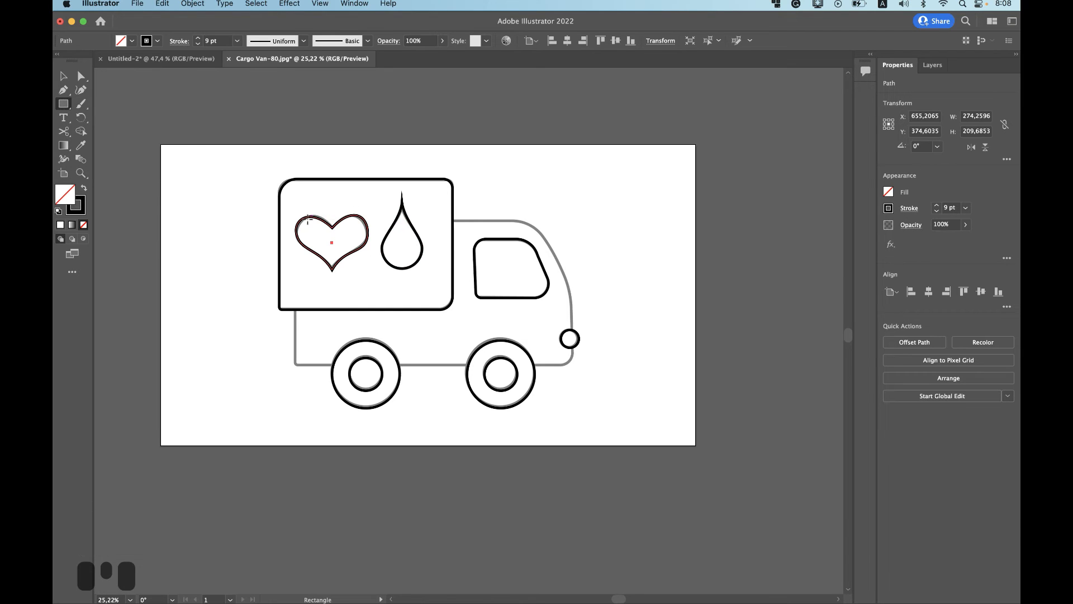
pyautogui.moveTo(570, 361)
pyautogui.mouseDown()
pyautogui.moveTo(492, 209)
pyautogui.moveTo(323, 224)
pyautogui.moveTo(286, 214)
pyautogui.moveTo(295, 220)
pyautogui.mouseUp()
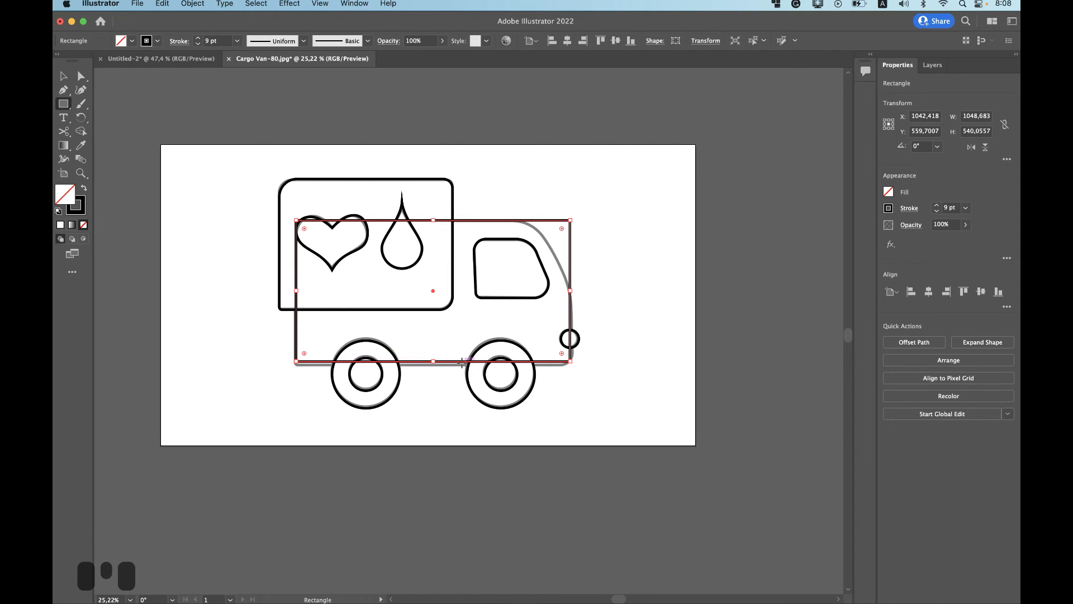
pyautogui.press('v')
pyautogui.moveTo(463, 362); pyautogui.dragTo(463, 367)
pyautogui.moveTo(433, 224); pyautogui.dragTo(432, 219)
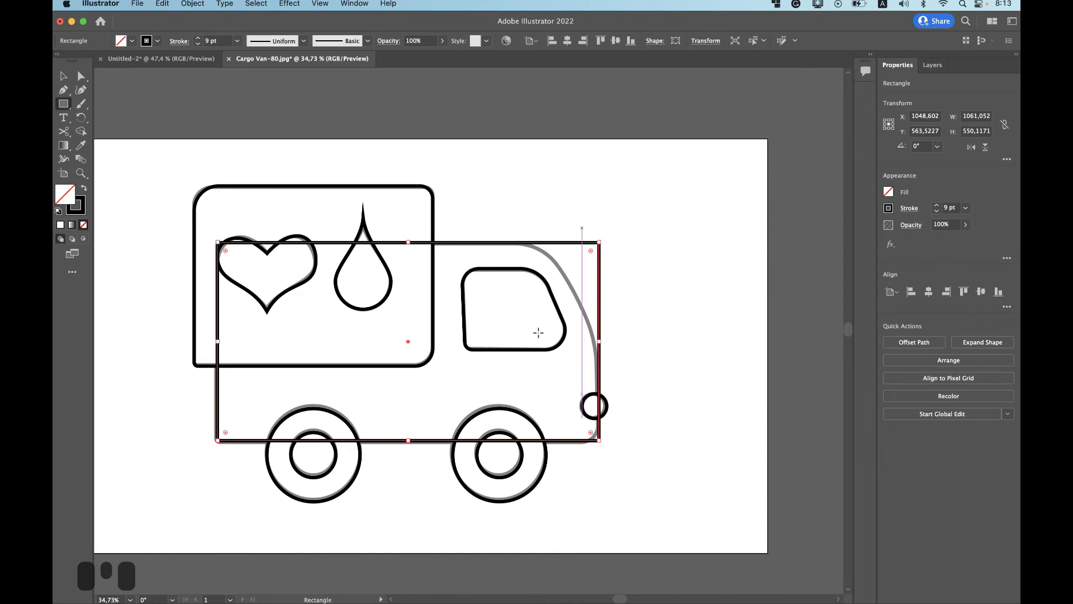
# - Round all corners of the body rectangle slightly, and round its upper front corner to a radius of about 351 px
pyautogui.moveTo(591, 435); pyautogui.dragTo(586, 429)
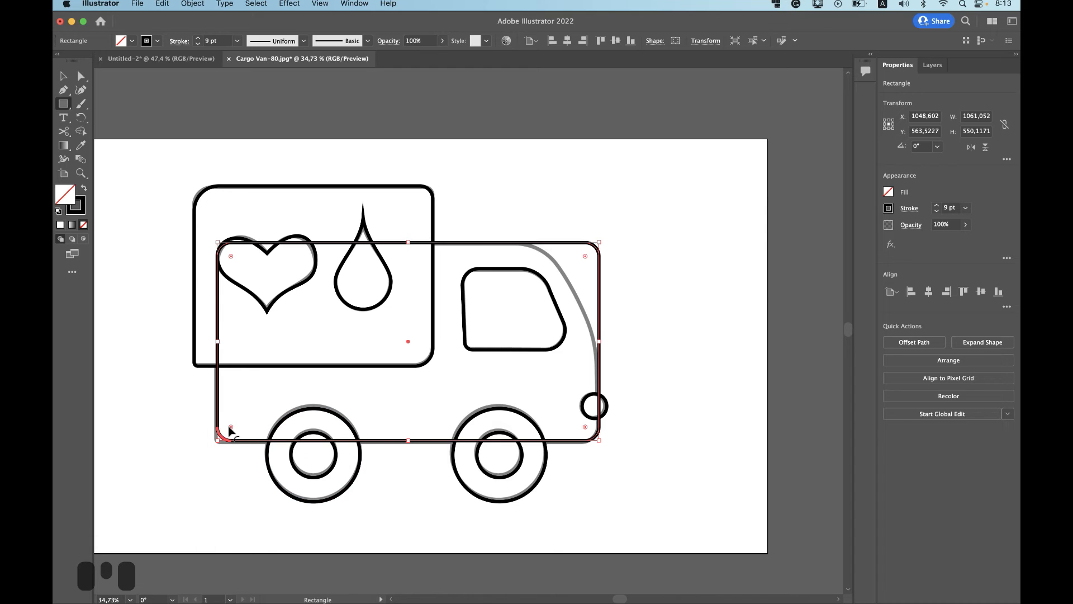
pyautogui.doubleClick(229, 431)
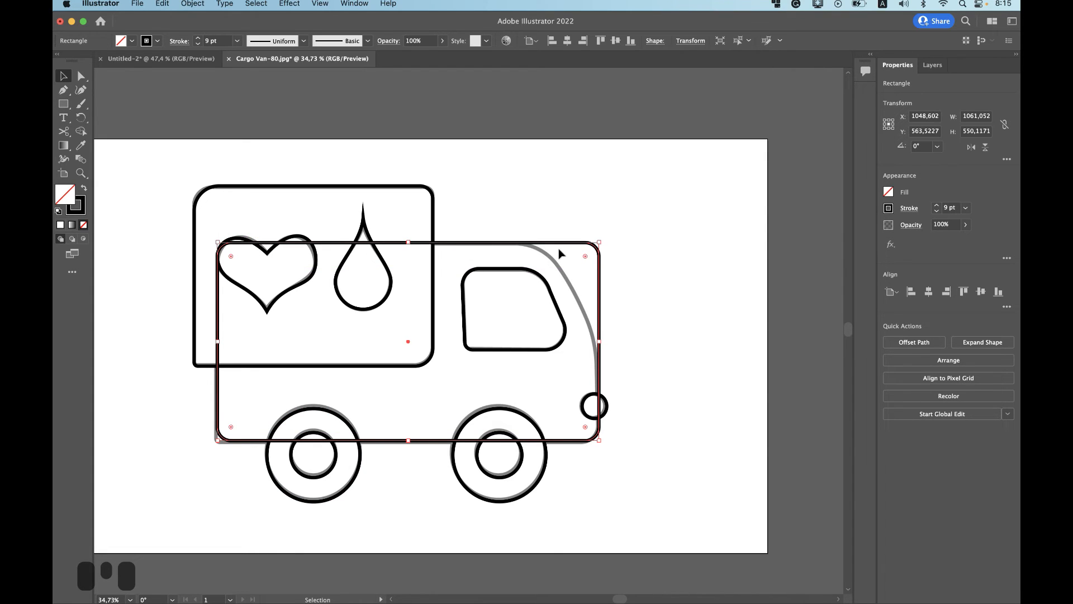
pyautogui.click(587, 262)
pyautogui.moveTo(587, 262); pyautogui.dragTo(464, 361)
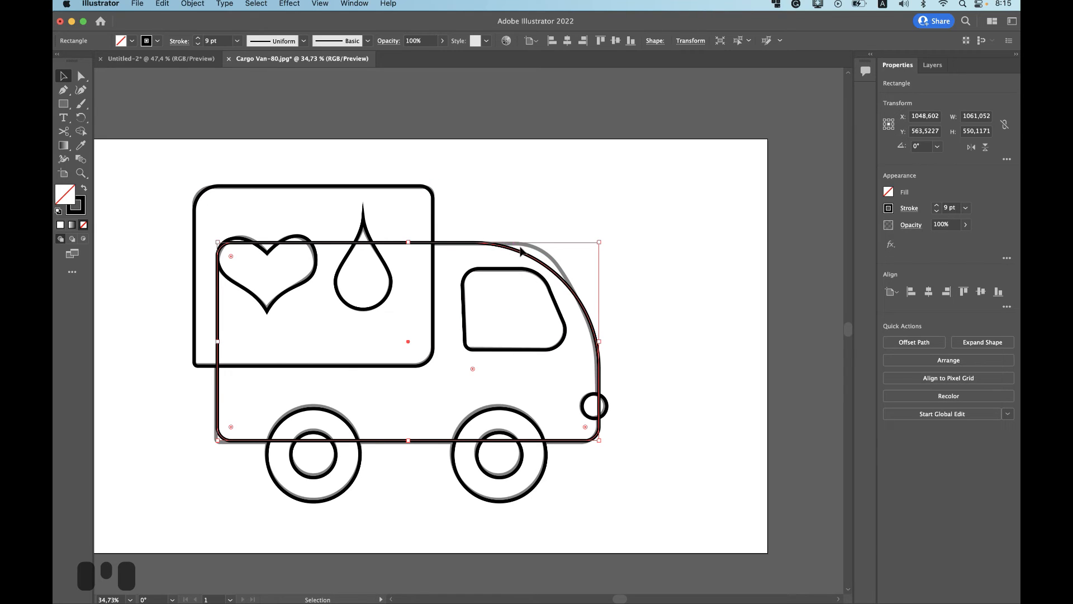
# - Bend and smooth the body's front curve to follow the sketched windshield, and reduce the lower rear corner's rounding to about 11 px
pyautogui.click(81, 75)
pyautogui.click(599, 369)
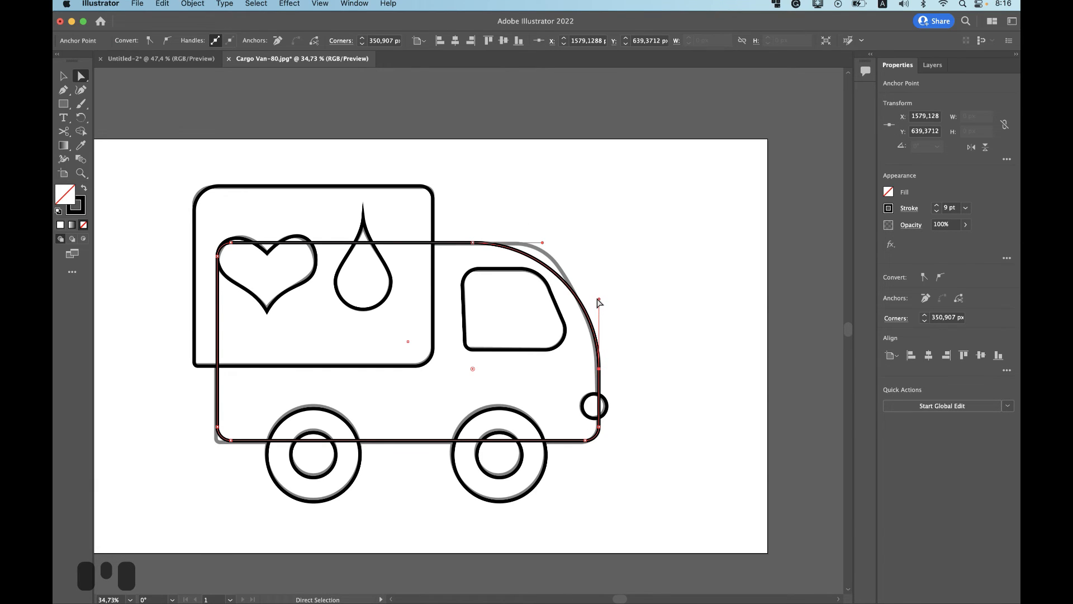
pyautogui.moveTo(599, 300); pyautogui.dragTo(568, 243)
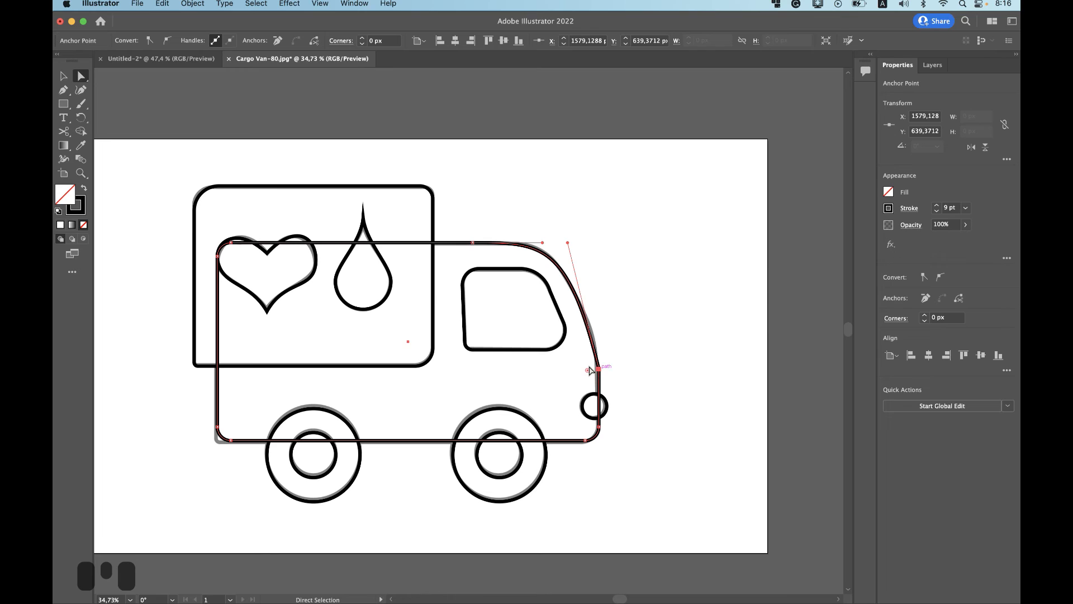
pyautogui.moveTo(587, 372); pyautogui.dragTo(525, 377)
pyautogui.click(683, 340)
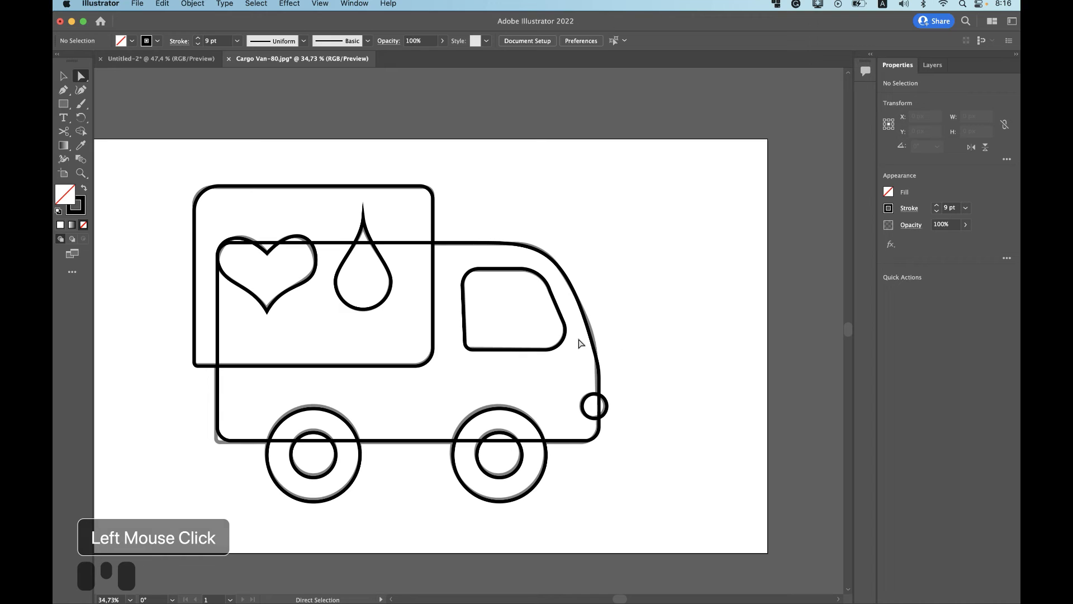
pyautogui.click(220, 439)
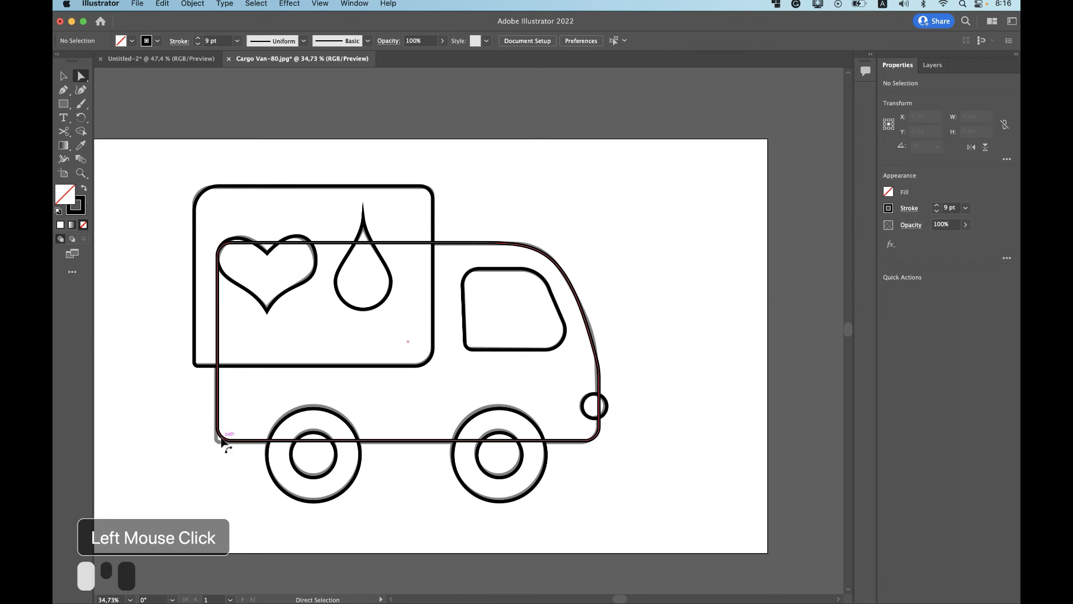
pyautogui.moveTo(232, 430); pyautogui.dragTo(226, 433)
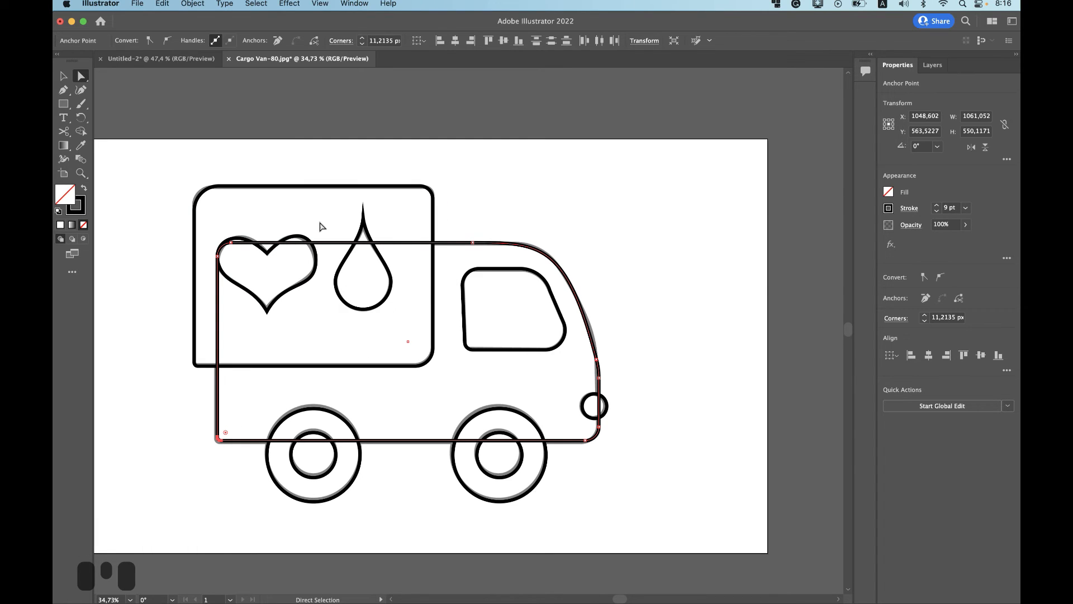
# - Select all the van shapes and fill them with white (FFFFFF)
pyautogui.click(64, 76)
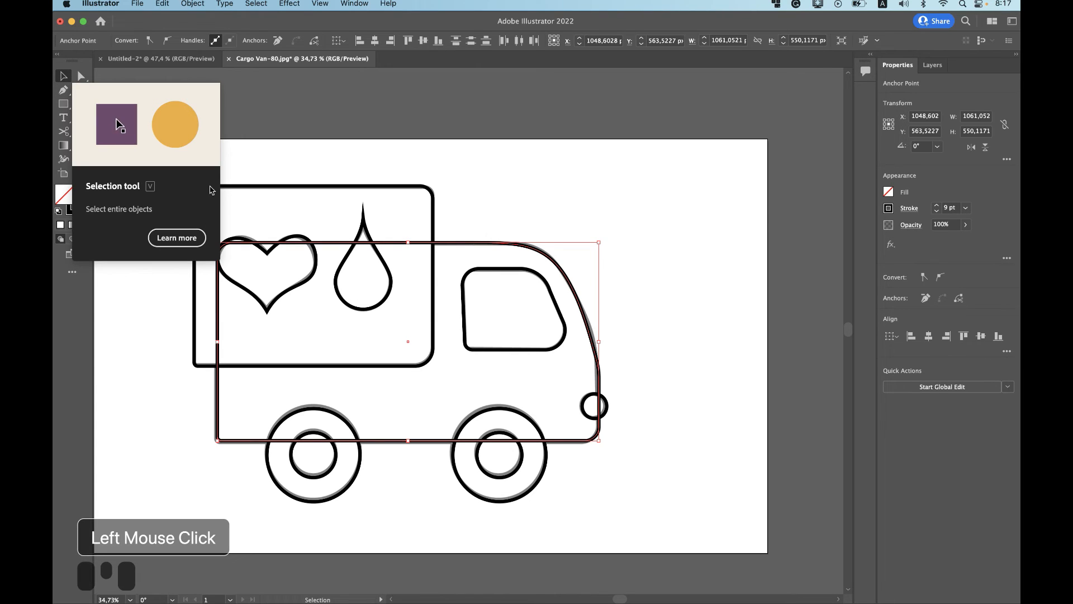
pyautogui.moveTo(160, 161); pyautogui.dragTo(711, 520)
pyautogui.click(888, 192)
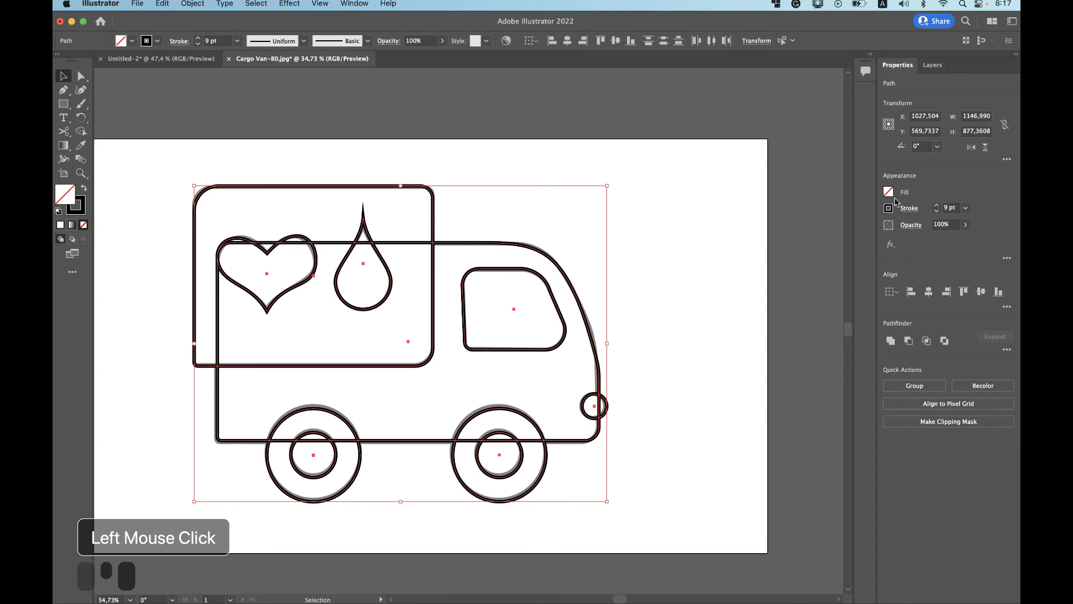
pyautogui.click(889, 192)
pyautogui.click(888, 193)
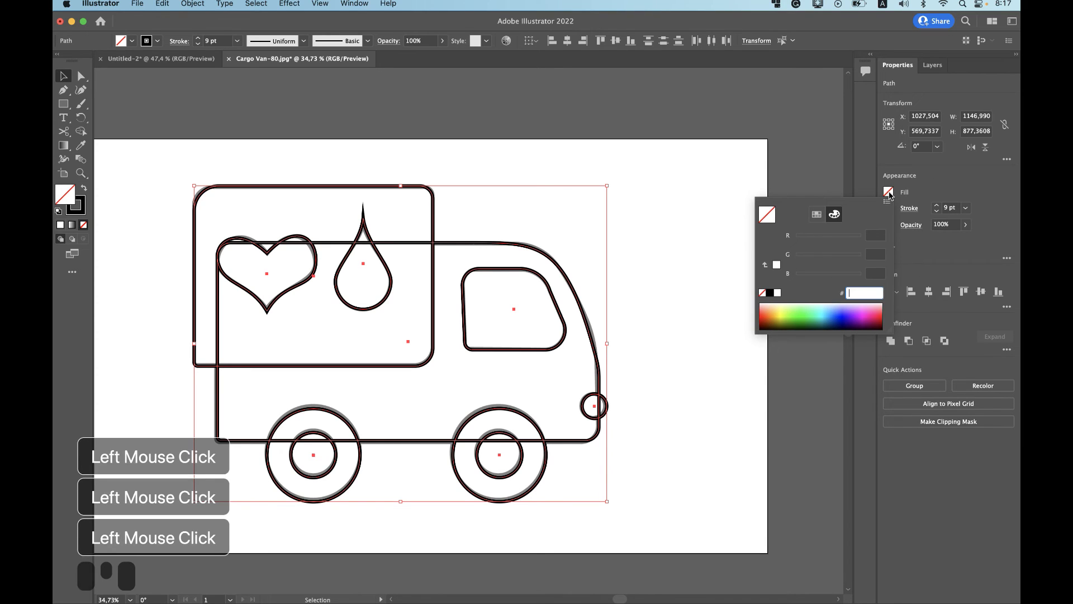
pyautogui.click(777, 293)
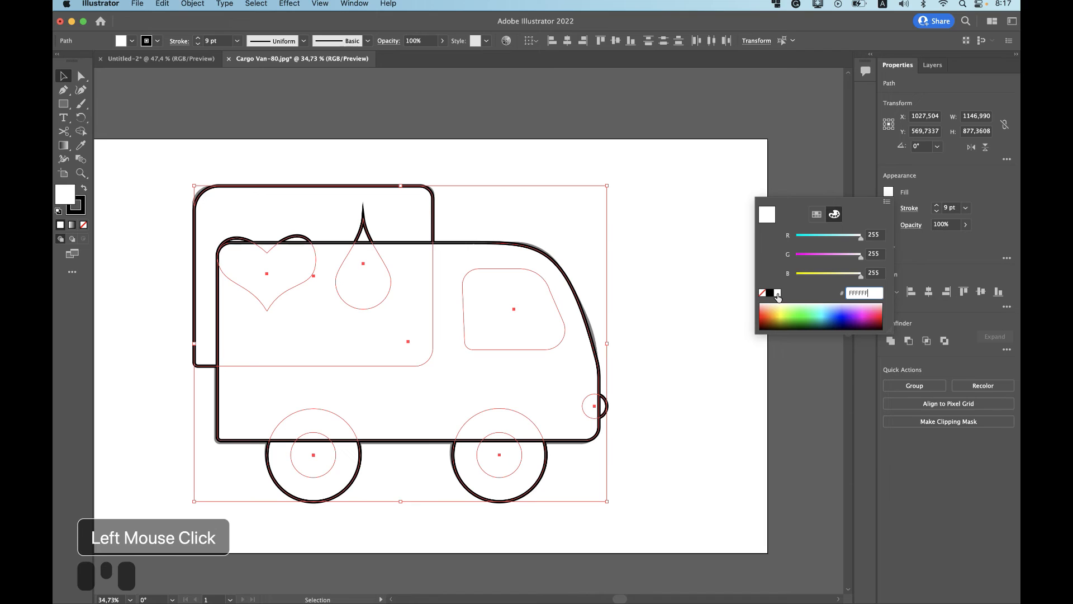
pyautogui.click(651, 240)
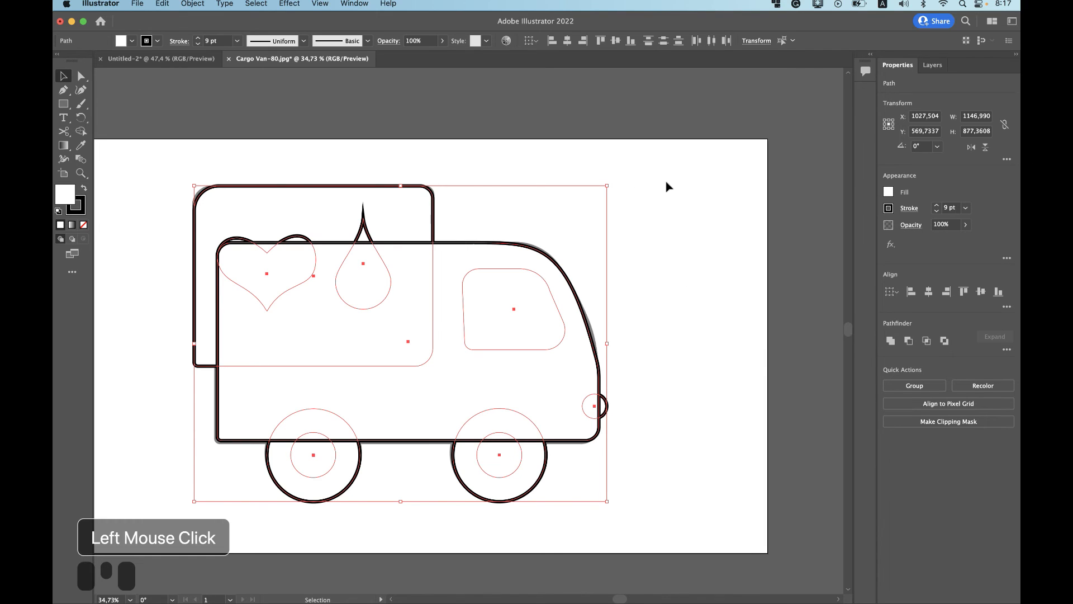
pyautogui.click(744, 175)
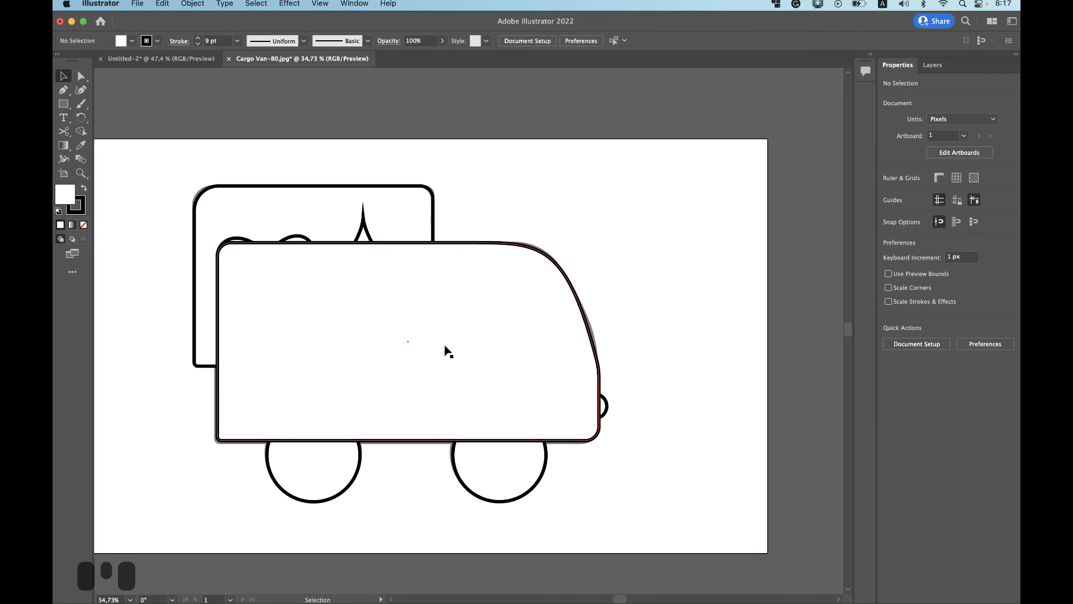
# - Move the van body path beneath all the other shapes in Layer 2
pyautogui.click(938, 65)
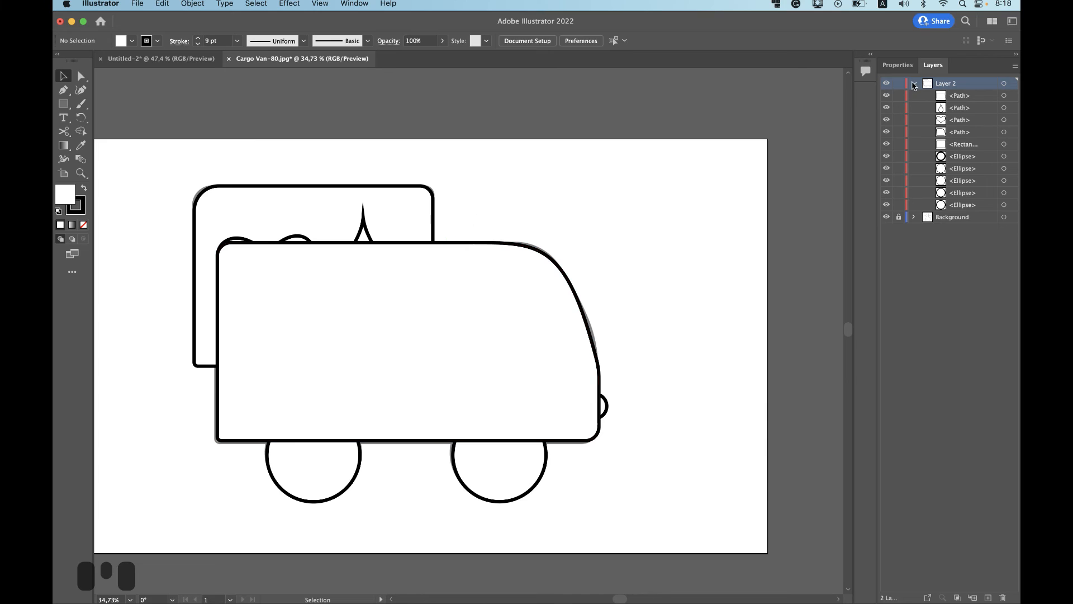
pyautogui.click(897, 65)
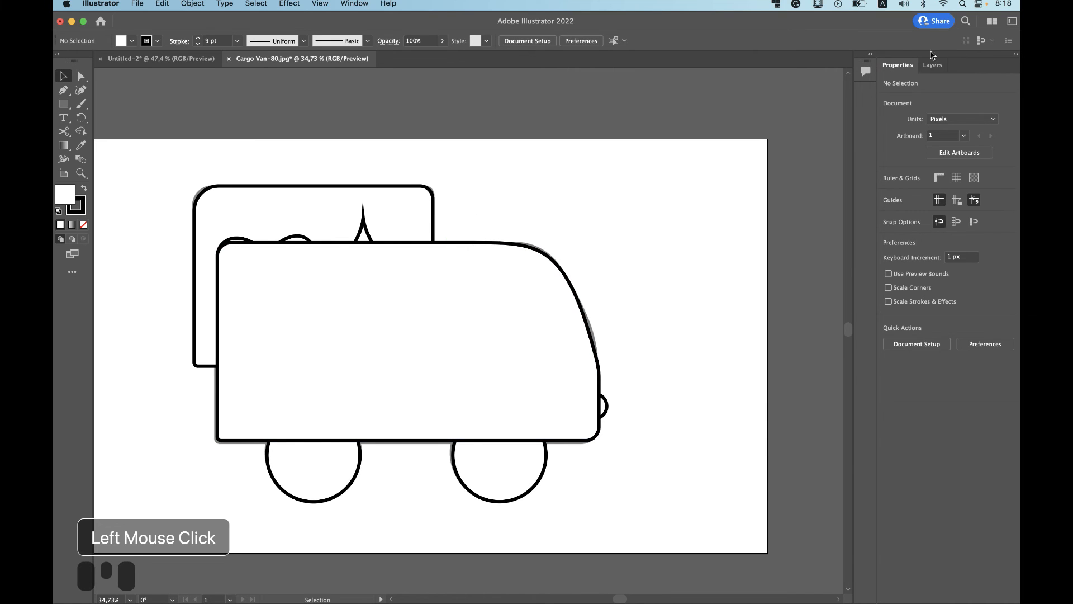
pyautogui.click(932, 65)
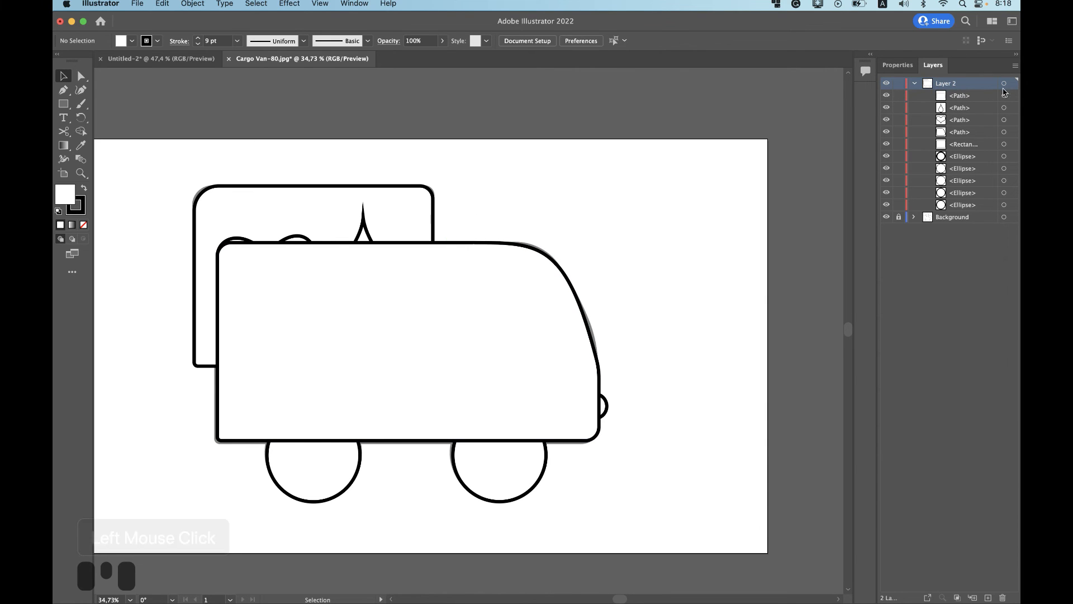
pyautogui.click(538, 254)
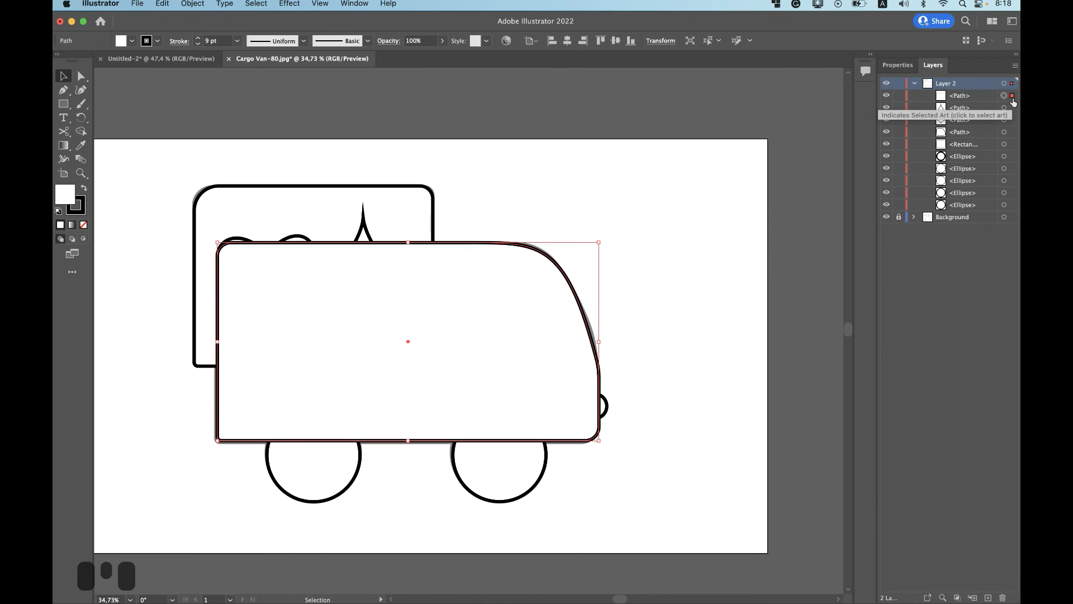
pyautogui.click(967, 96)
pyautogui.moveTo(964, 136); pyautogui.dragTo(959, 210)
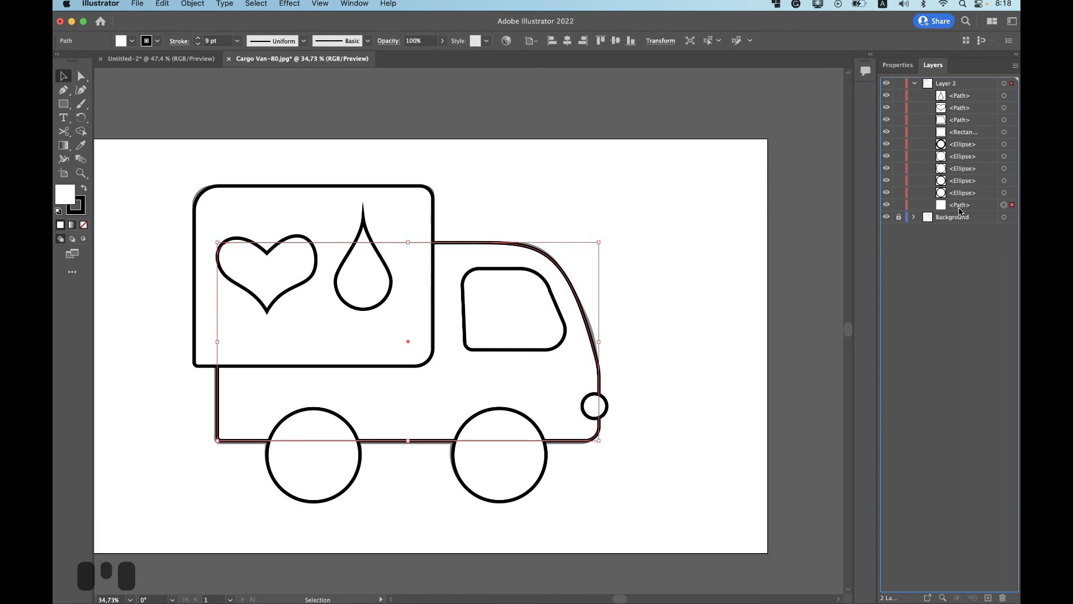
# - Identify the two inner wheel circles among the ellipses in Layer 2 and move both above the headlight and outer wheel ellipses
pyautogui.click(969, 147)
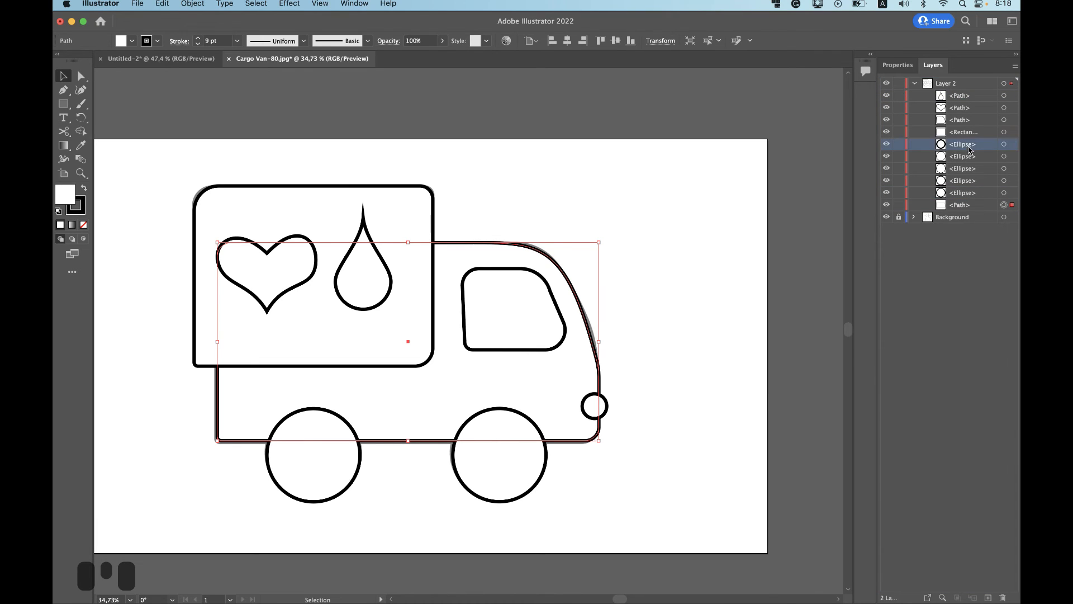
pyautogui.click(971, 148)
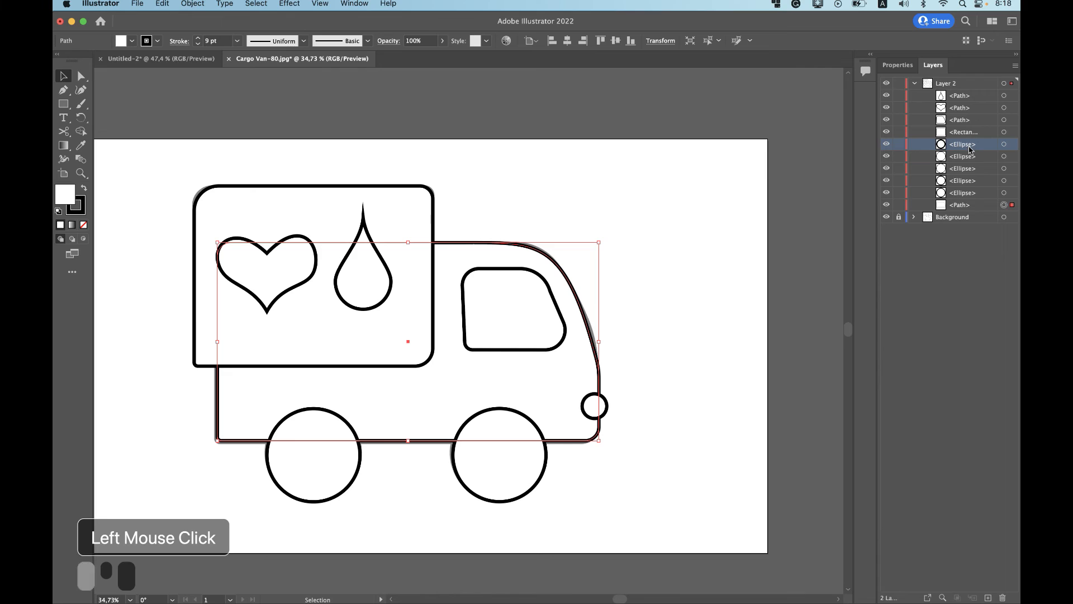
pyautogui.click(972, 149)
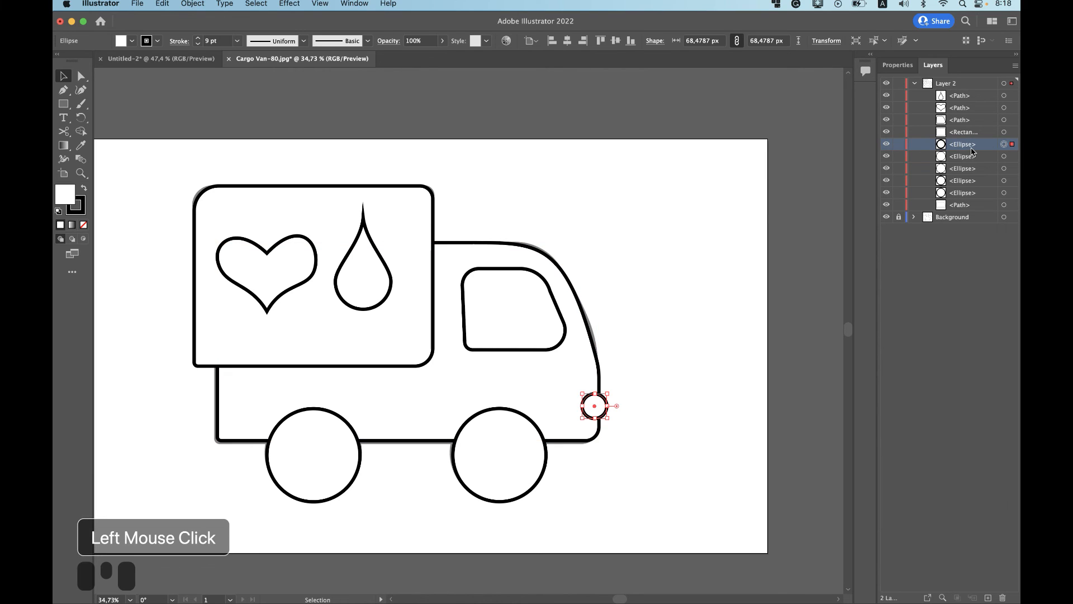
pyautogui.click(1012, 167)
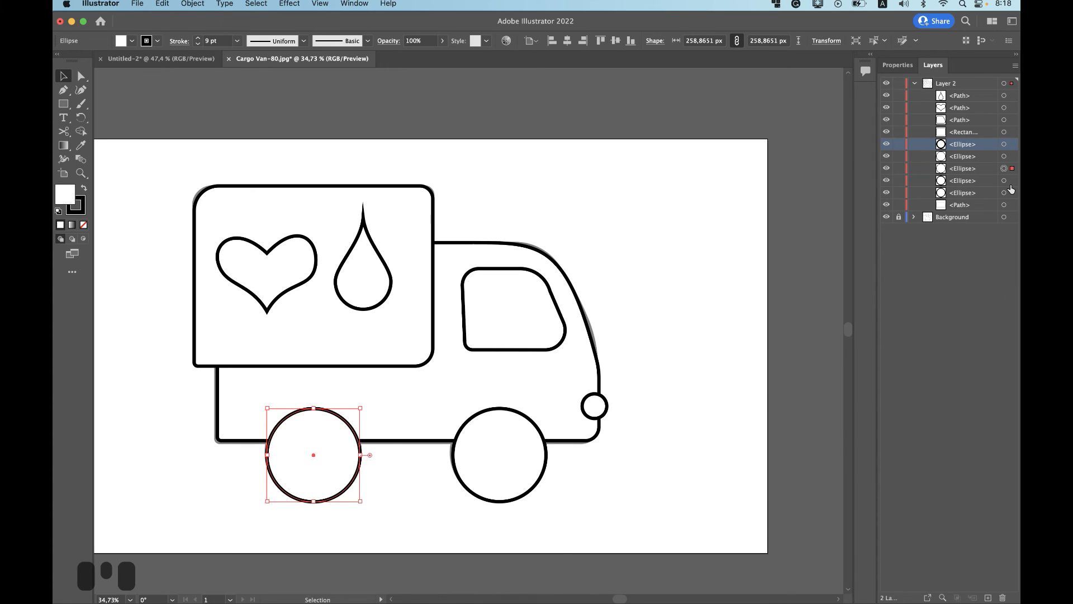
pyautogui.click(1011, 184)
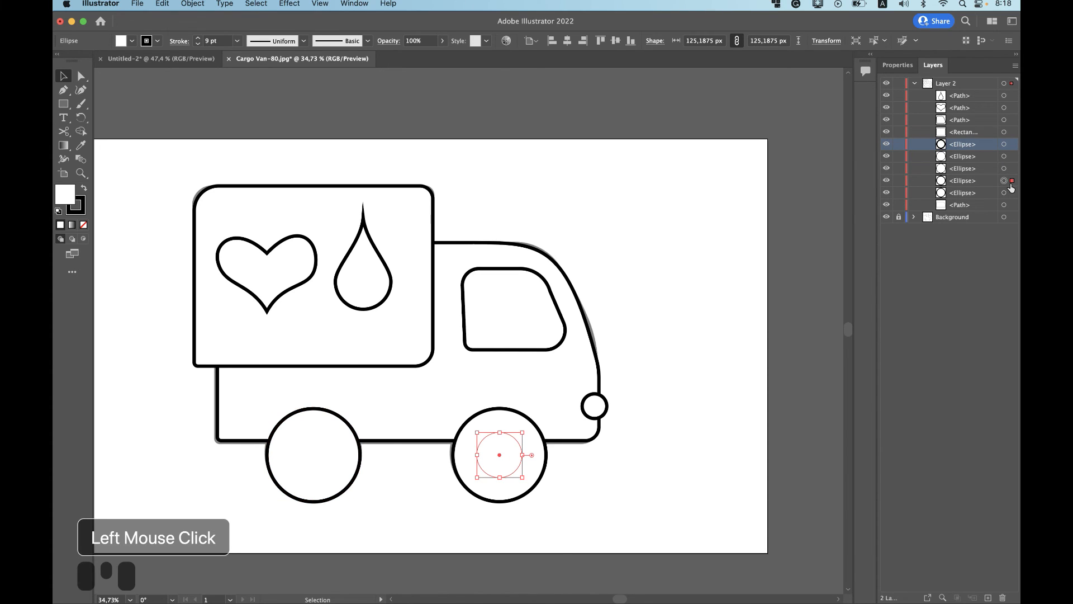
pyautogui.click(1011, 193)
pyautogui.click(1011, 181)
pyautogui.click(1012, 193)
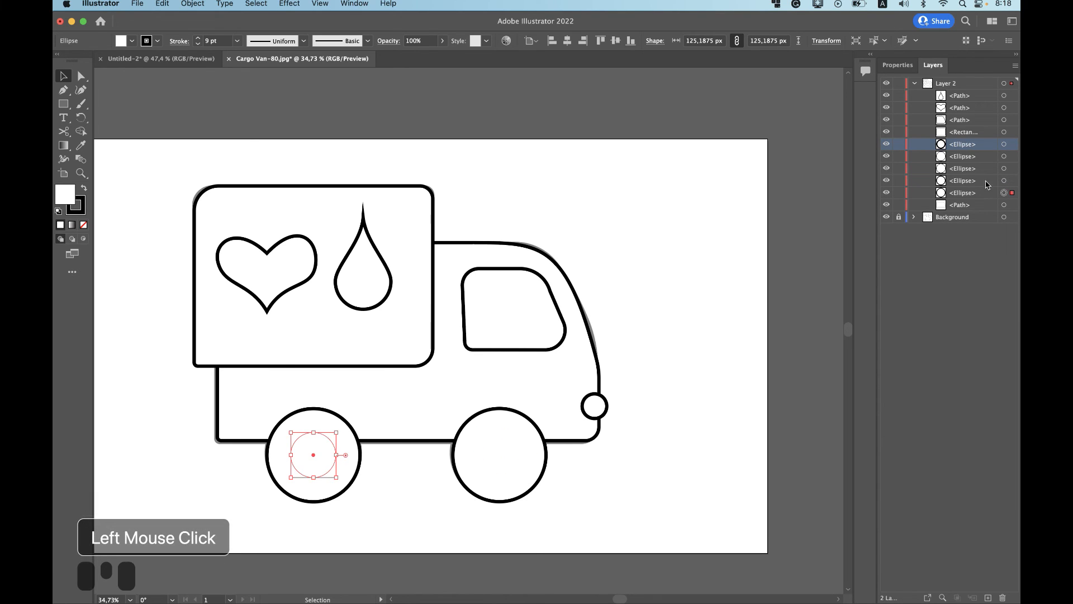
pyautogui.click(972, 180)
pyautogui.keyDown('shift'); pyautogui.click(971, 193); pyautogui.keyUp('shift')
pyautogui.moveTo(971, 193); pyautogui.dragTo(964, 144)
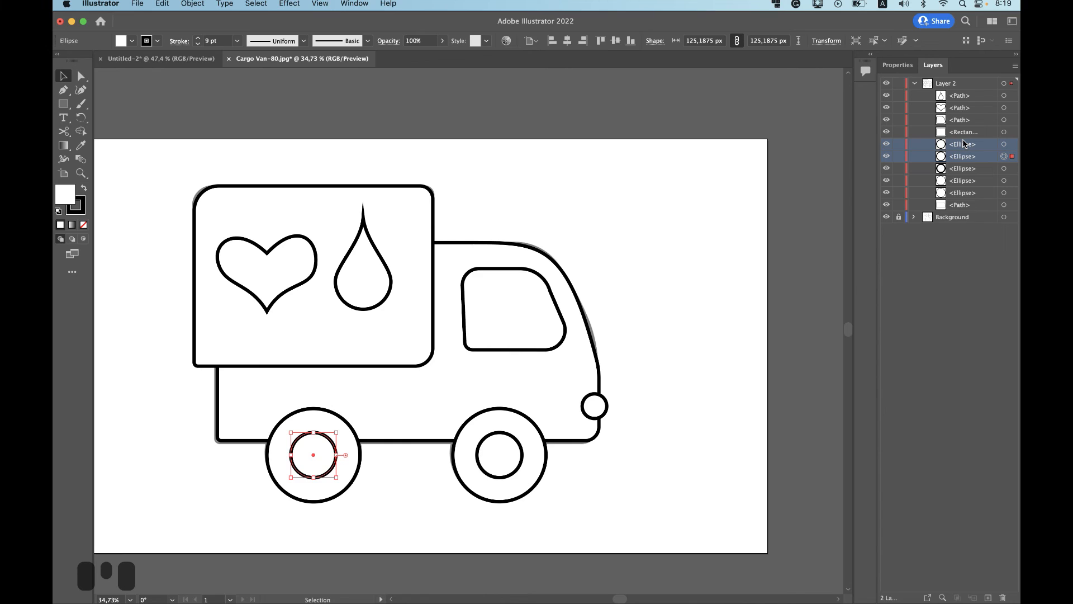
# - Lower the heart's upper notch anchor slightly with Direct Selection and adjust its direction handle to reshape the front-side lobe
pyautogui.click(81, 76)
pyautogui.click(268, 254)
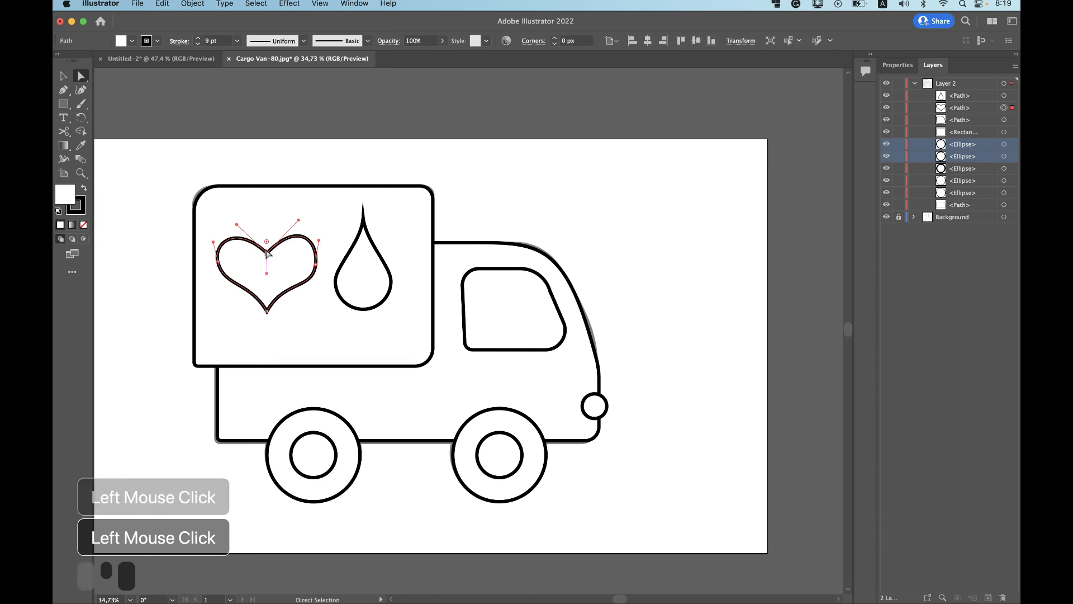
pyautogui.moveTo(267, 254)
pyautogui.mouseDown()
pyautogui.moveTo(290, 234)
pyautogui.moveTo(335, 234)
pyautogui.moveTo(267, 258)
pyautogui.mouseUp()
pyautogui.moveTo(299, 224)
pyautogui.mouseDown()
pyautogui.moveTo(309, 260)
pyautogui.moveTo(302, 239)
pyautogui.mouseUp()
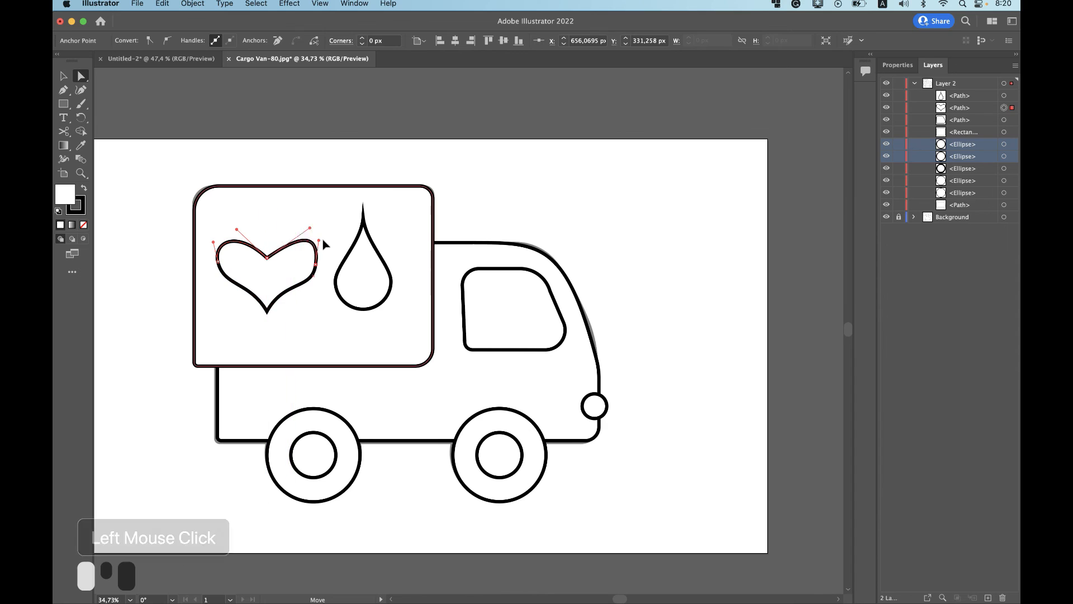
# - Try to bend the rear wheel's upper curve by tilting its top anchor's linked direction handles, and undo the change
pyautogui.click(316, 409)
pyautogui.moveTo(290, 411)
pyautogui.mouseDown()
pyautogui.moveTo(298, 451)
pyautogui.moveTo(289, 415)
pyautogui.mouseUp()
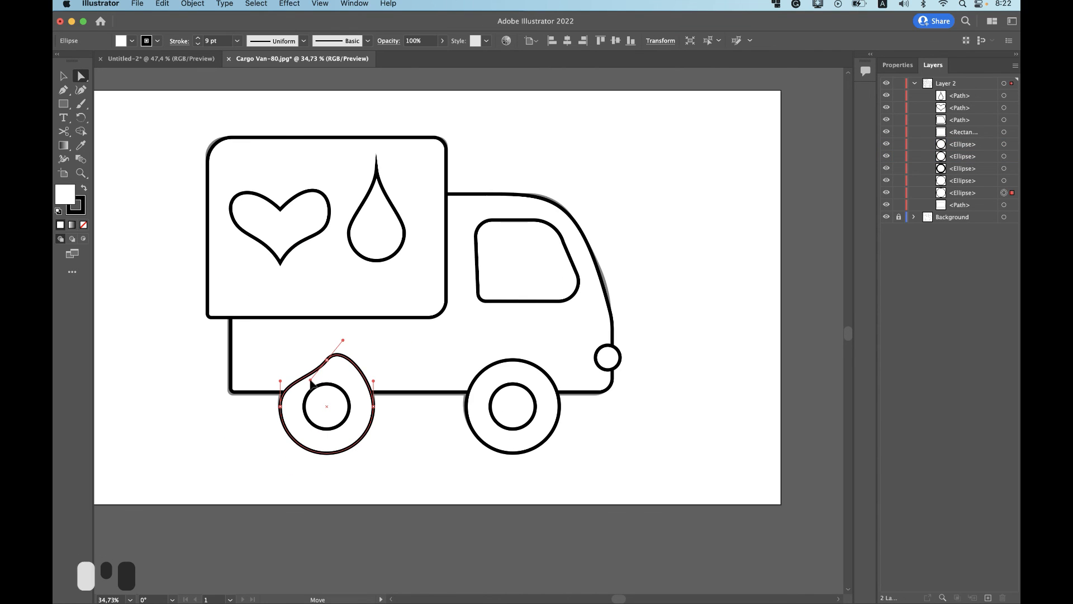
pyautogui.moveTo(311, 383); pyautogui.dragTo(301, 370)
pyautogui.press('super+z')
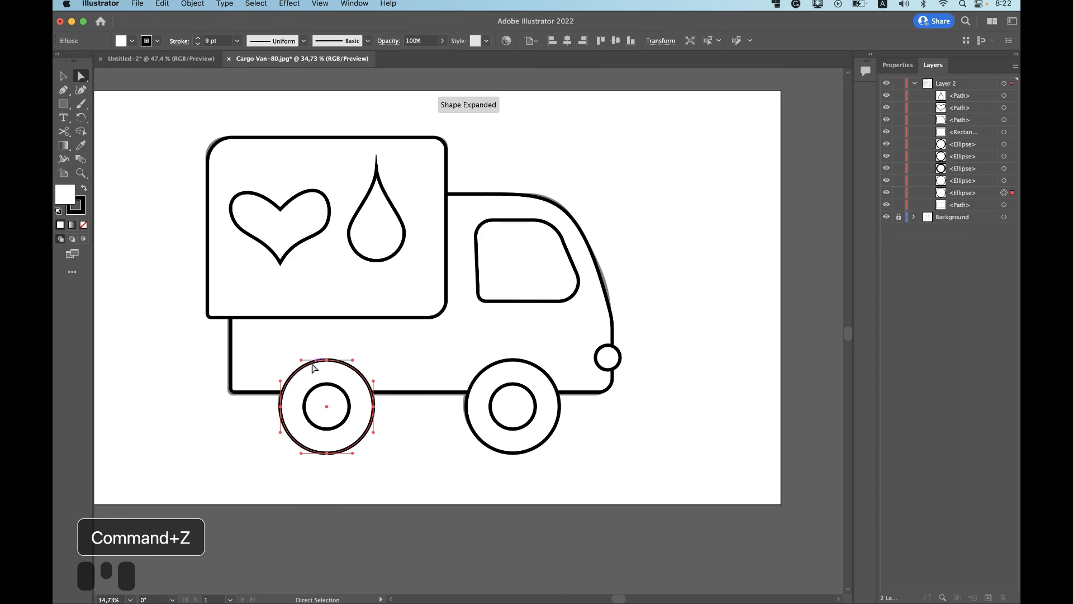
# - Split the direction handles of the rear wheel's top anchor and pull both upward to form a notch between two pointed lobes
pyautogui.keyDown('alt'); pyautogui.moveTo(303, 361); pyautogui.dragTo(329, 307); pyautogui.keyUp('alt')
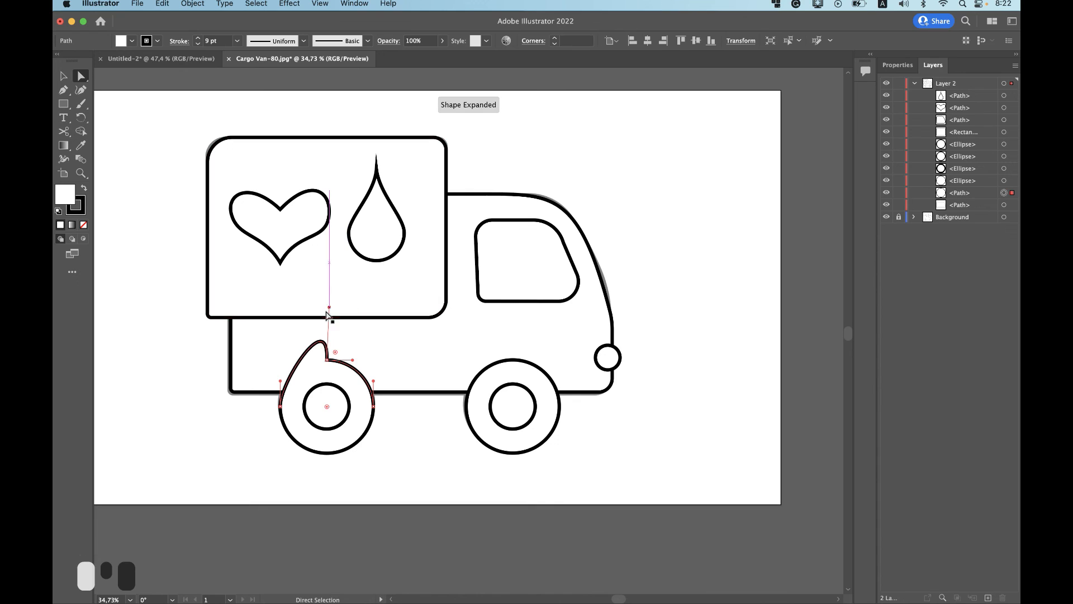
pyautogui.click(352, 360)
pyautogui.keyDown('alt'); pyautogui.moveTo(352, 360); pyautogui.dragTo(360, 295); pyautogui.keyUp('alt')
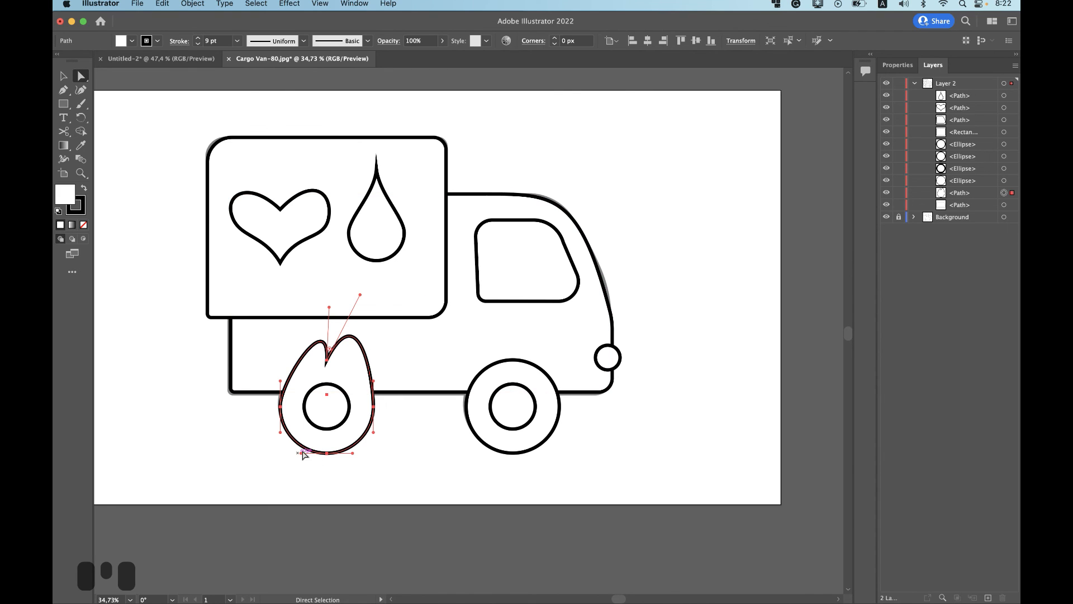
# - Try deleting the front-side anchor point of the reshaped rear wheel, and undo the deletion
pyautogui.click(373, 406)
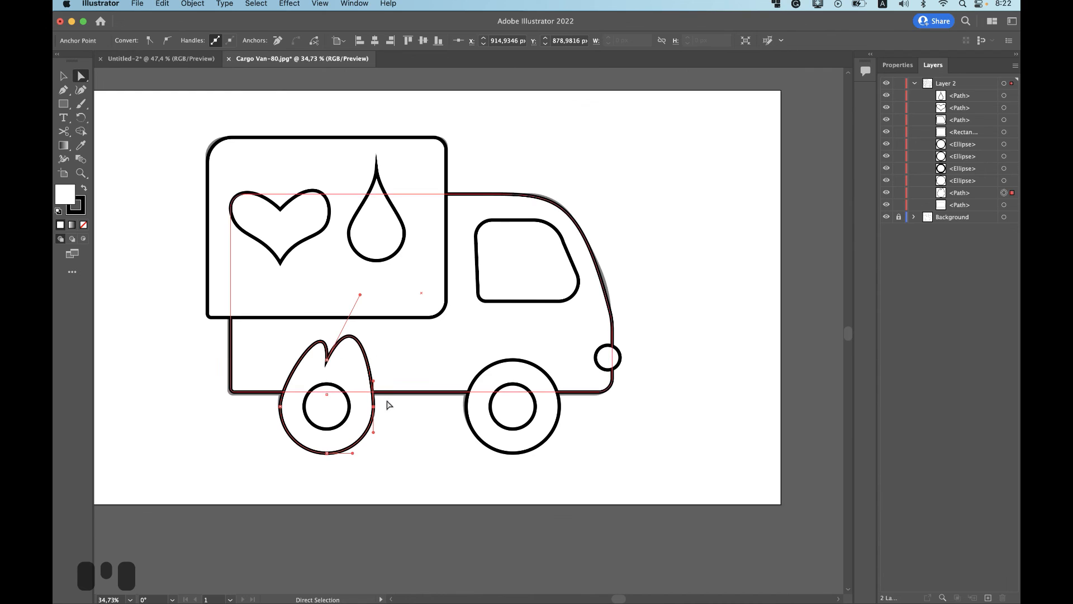
pyautogui.click(374, 406)
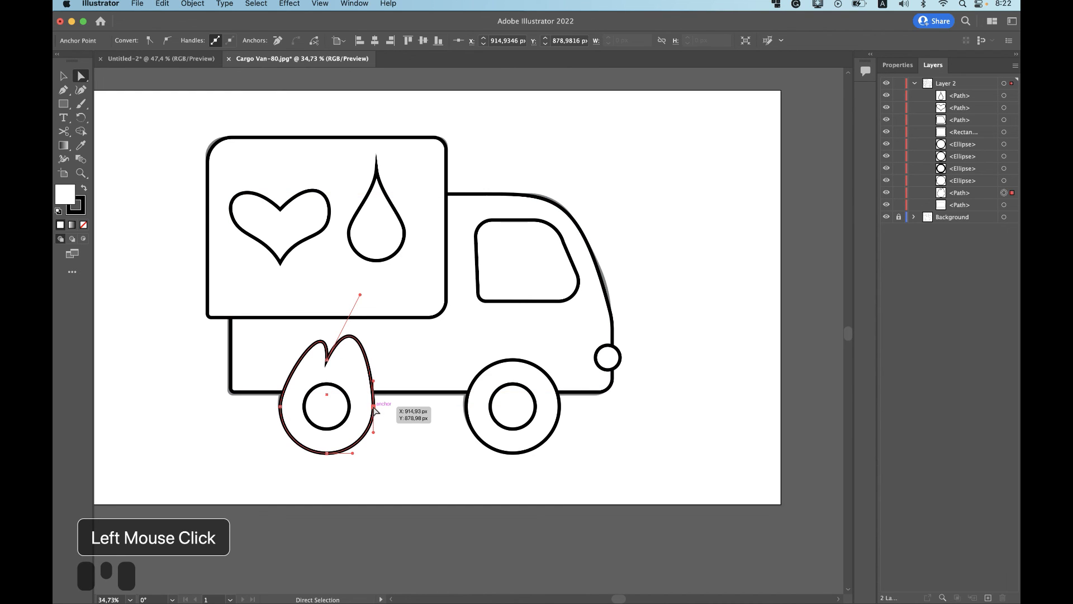
pyautogui.press('BackSpace')
pyautogui.hotkey('ctrl', 'z')
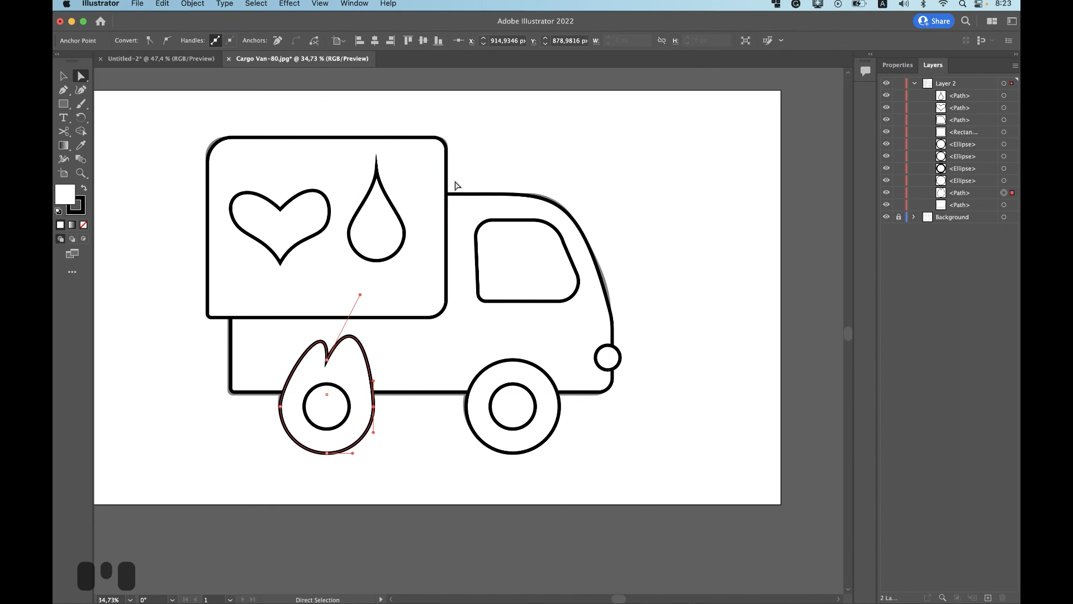
# - Try deleting the van body's anchor point at the lower end of the windshield curve, and undo the deletion
pyautogui.click(540, 191)
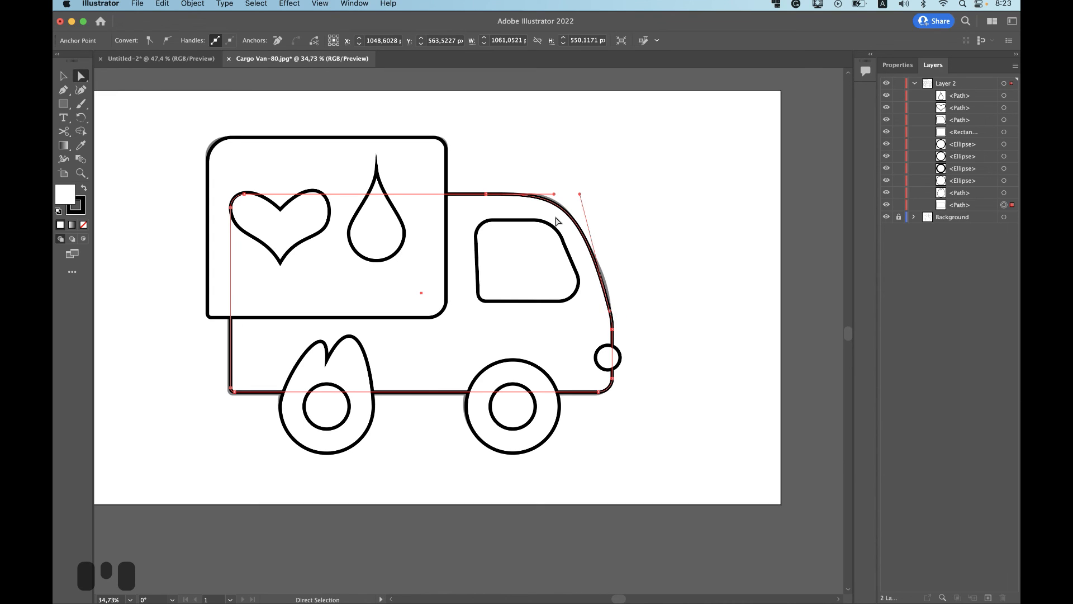
pyautogui.click(611, 311)
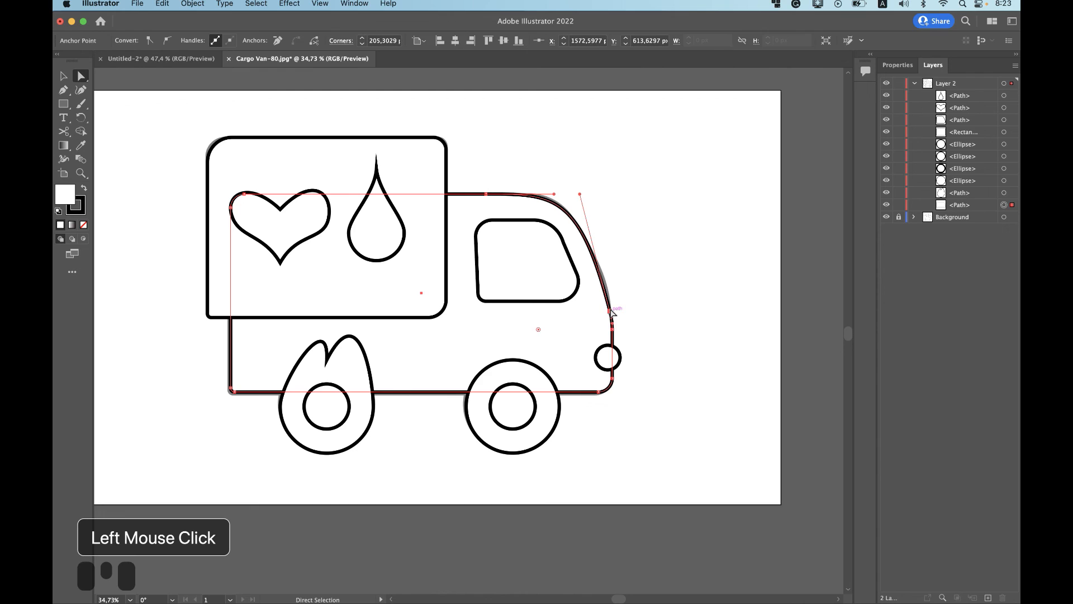
pyautogui.press('BackSpace')
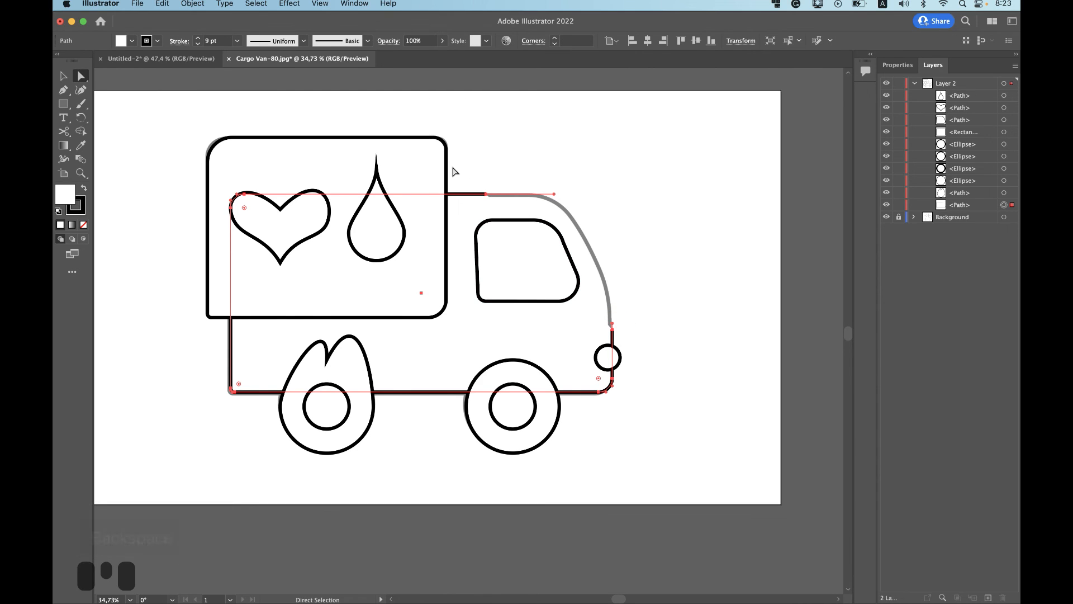
pyautogui.press('super+z')
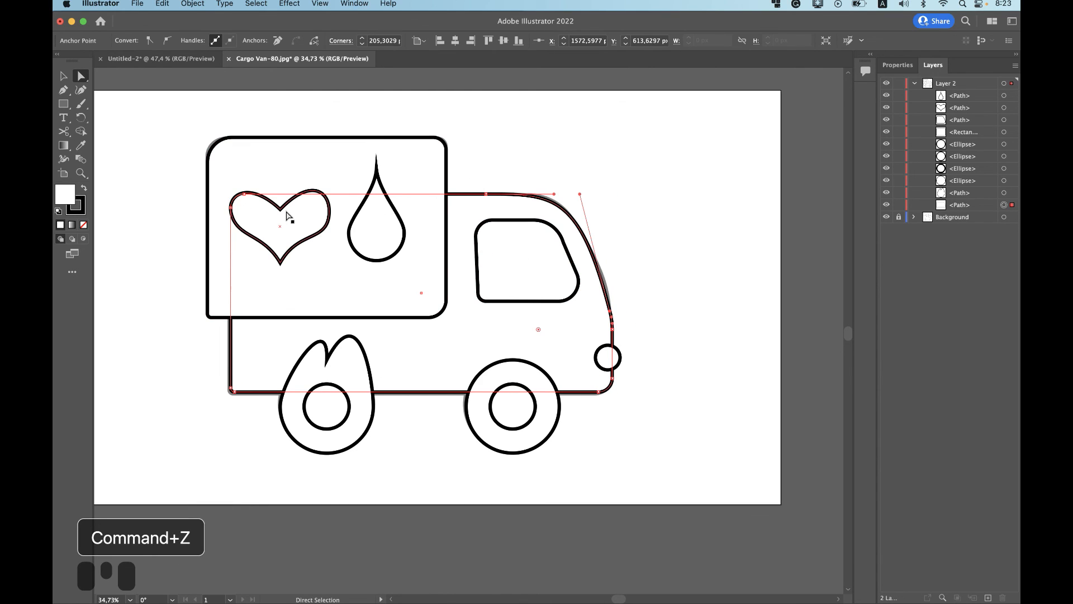